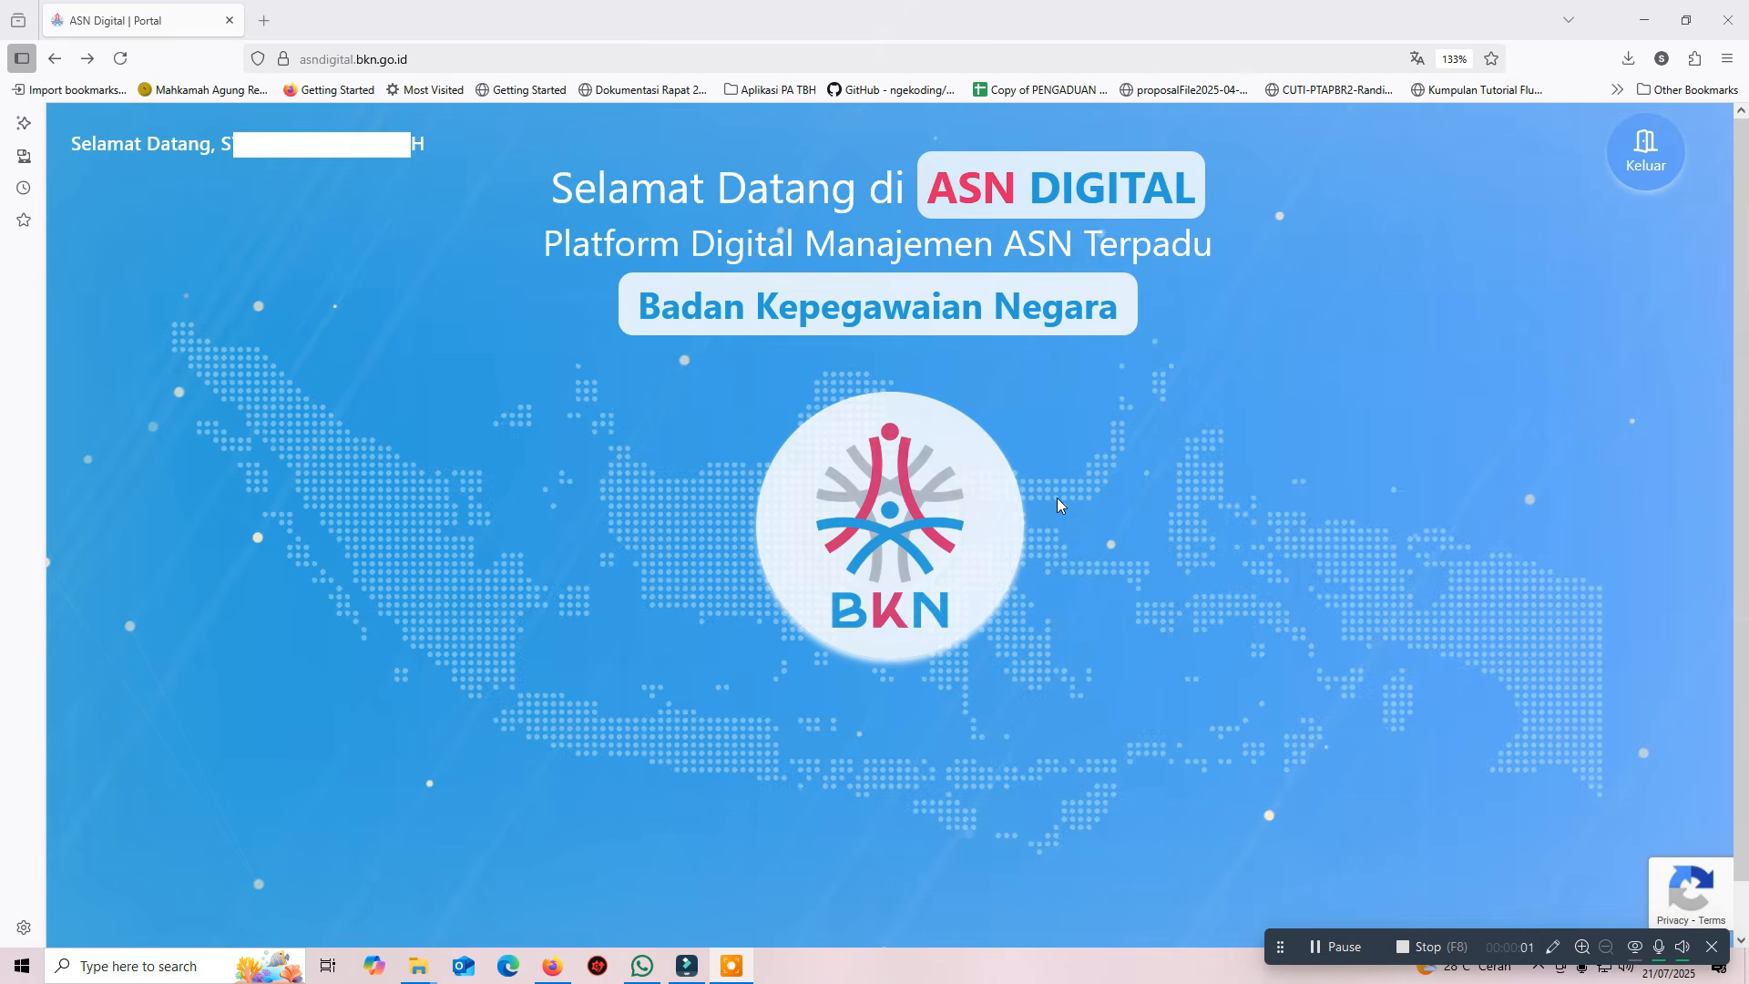
Enter the Kinerja system through Layanan Individu ASN and review the Daftar SKP periods
left_click(889, 512)
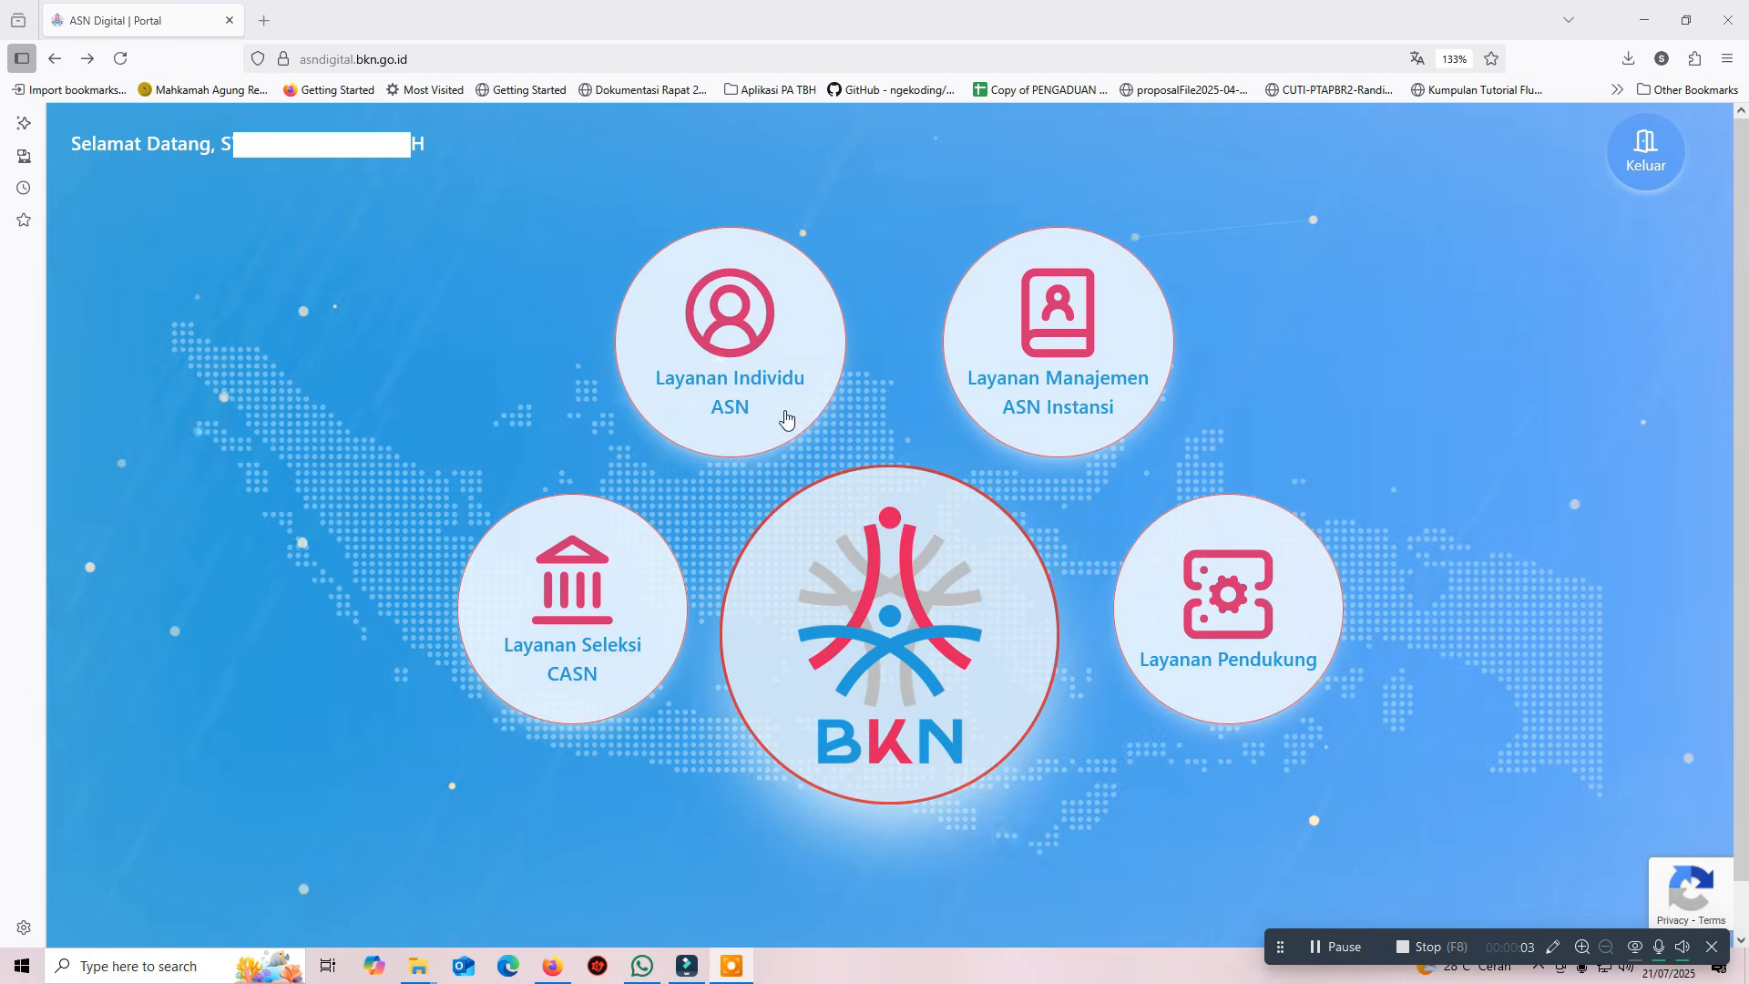
left_click(734, 364)
mouse_move(638, 551)
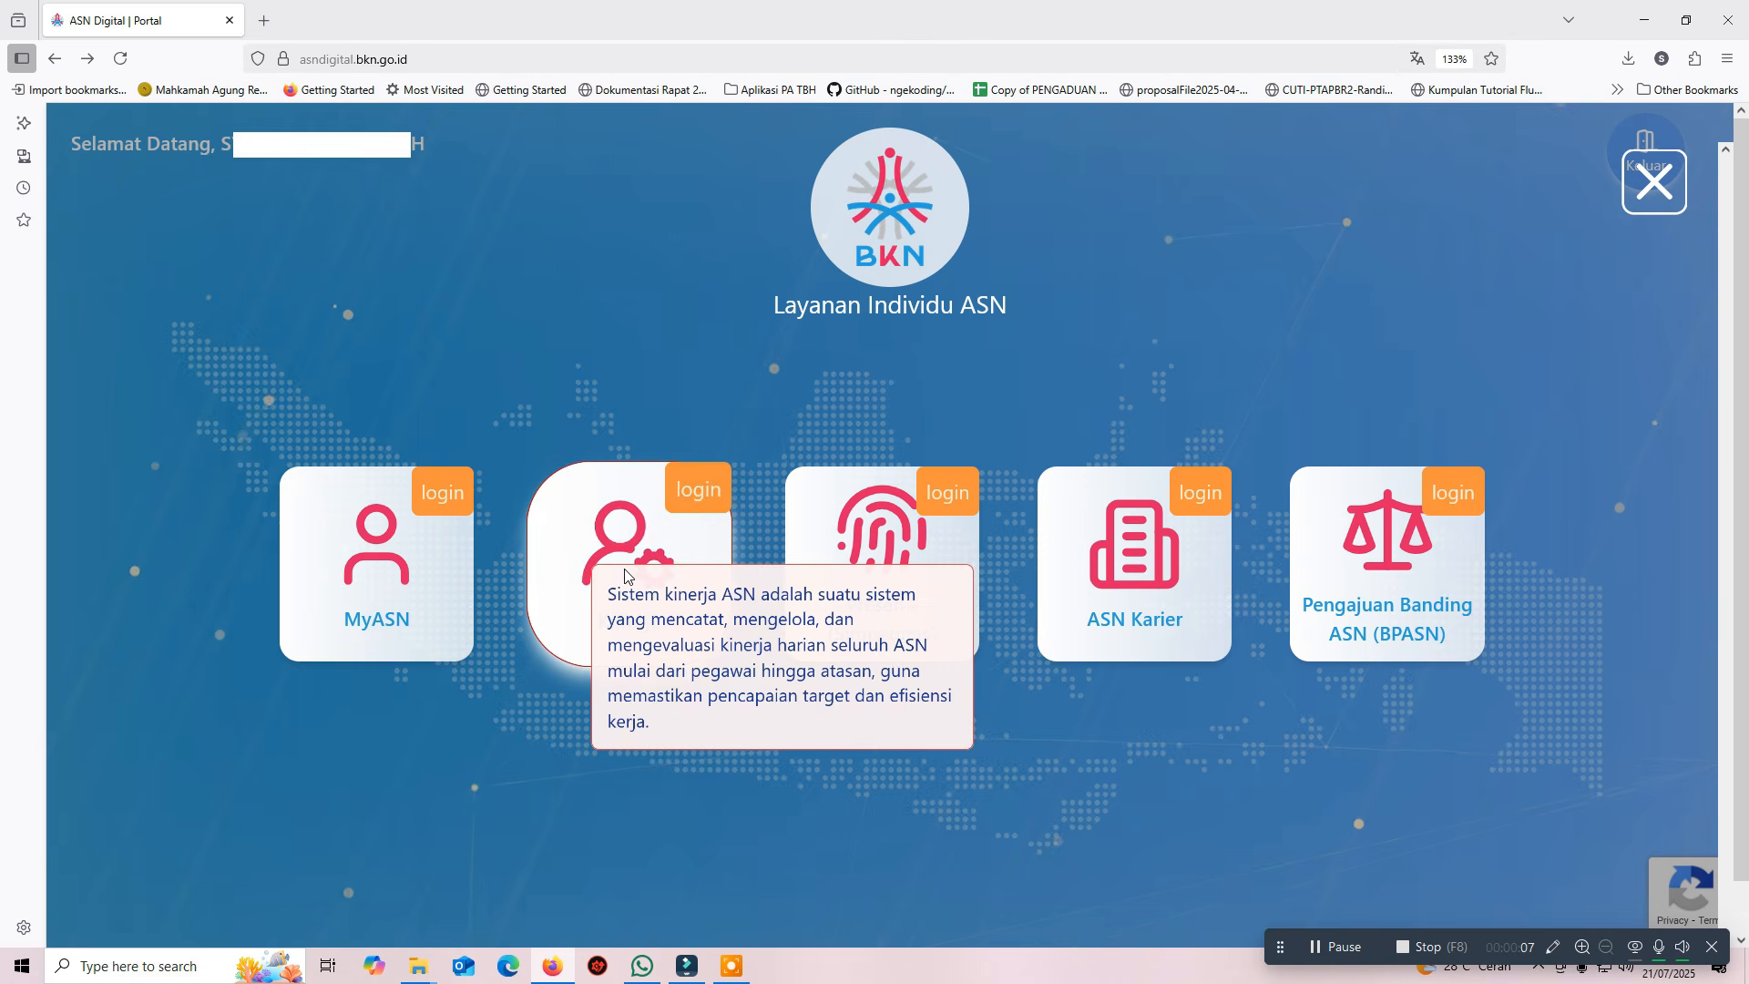
left_click(689, 568)
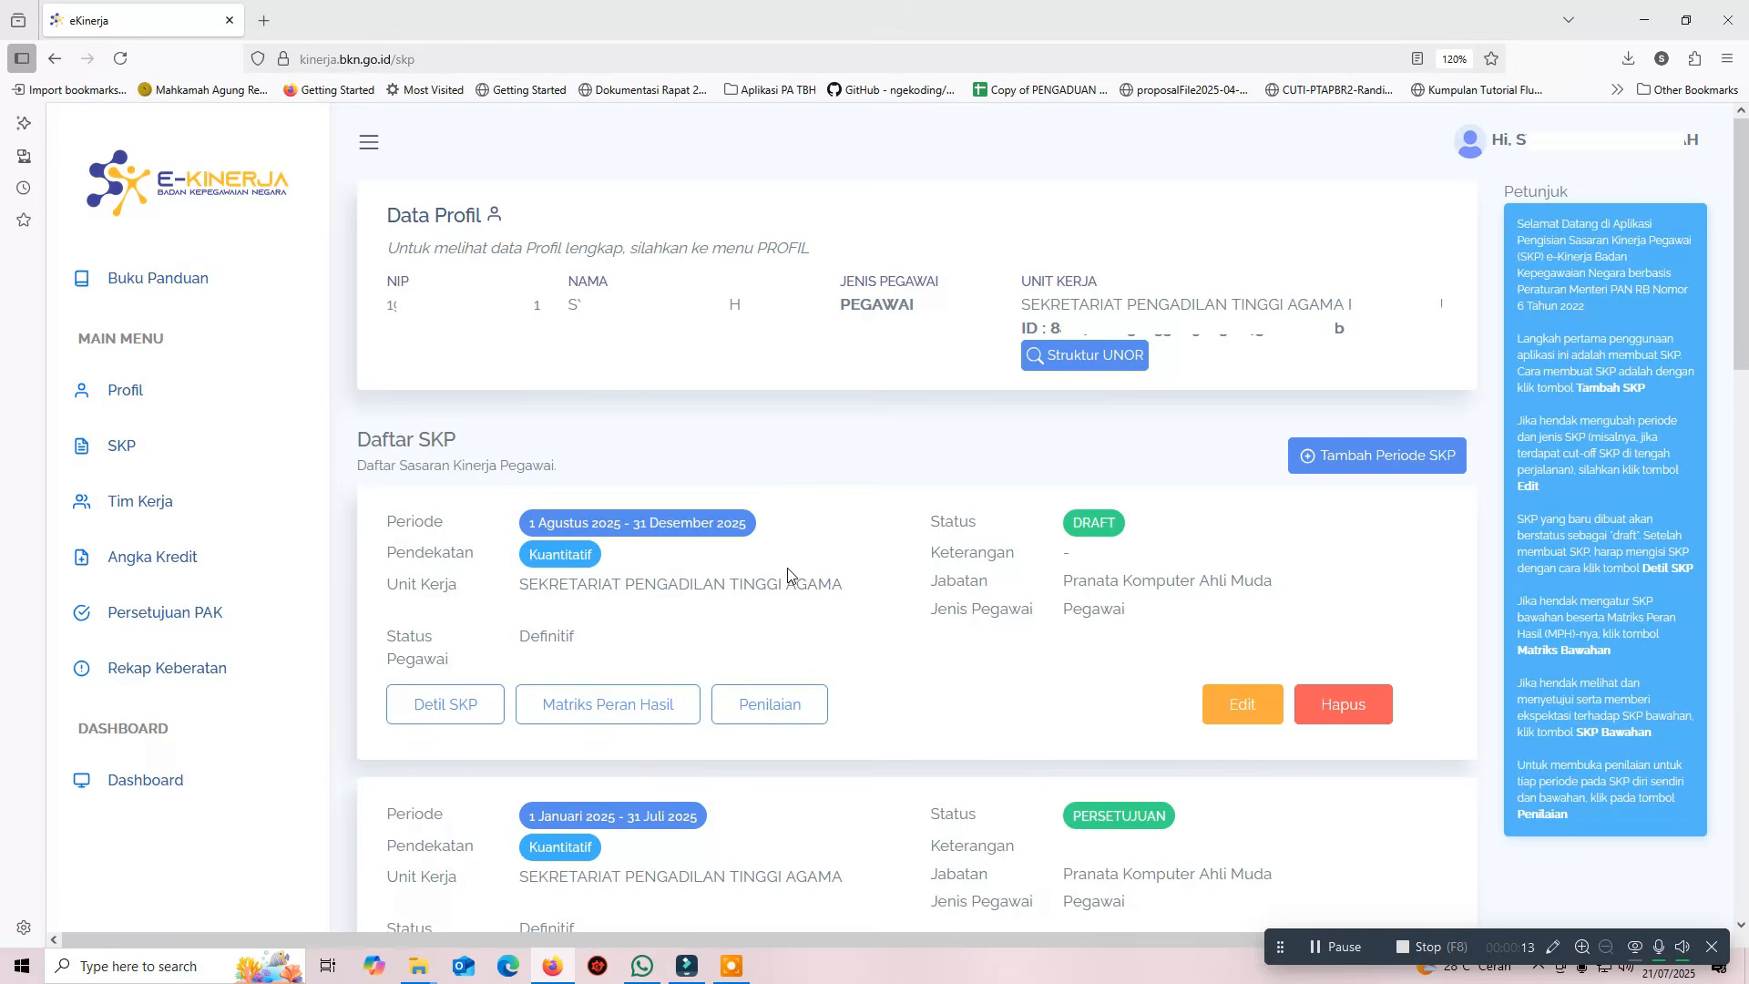
scroll(847, 619, "down", 1)
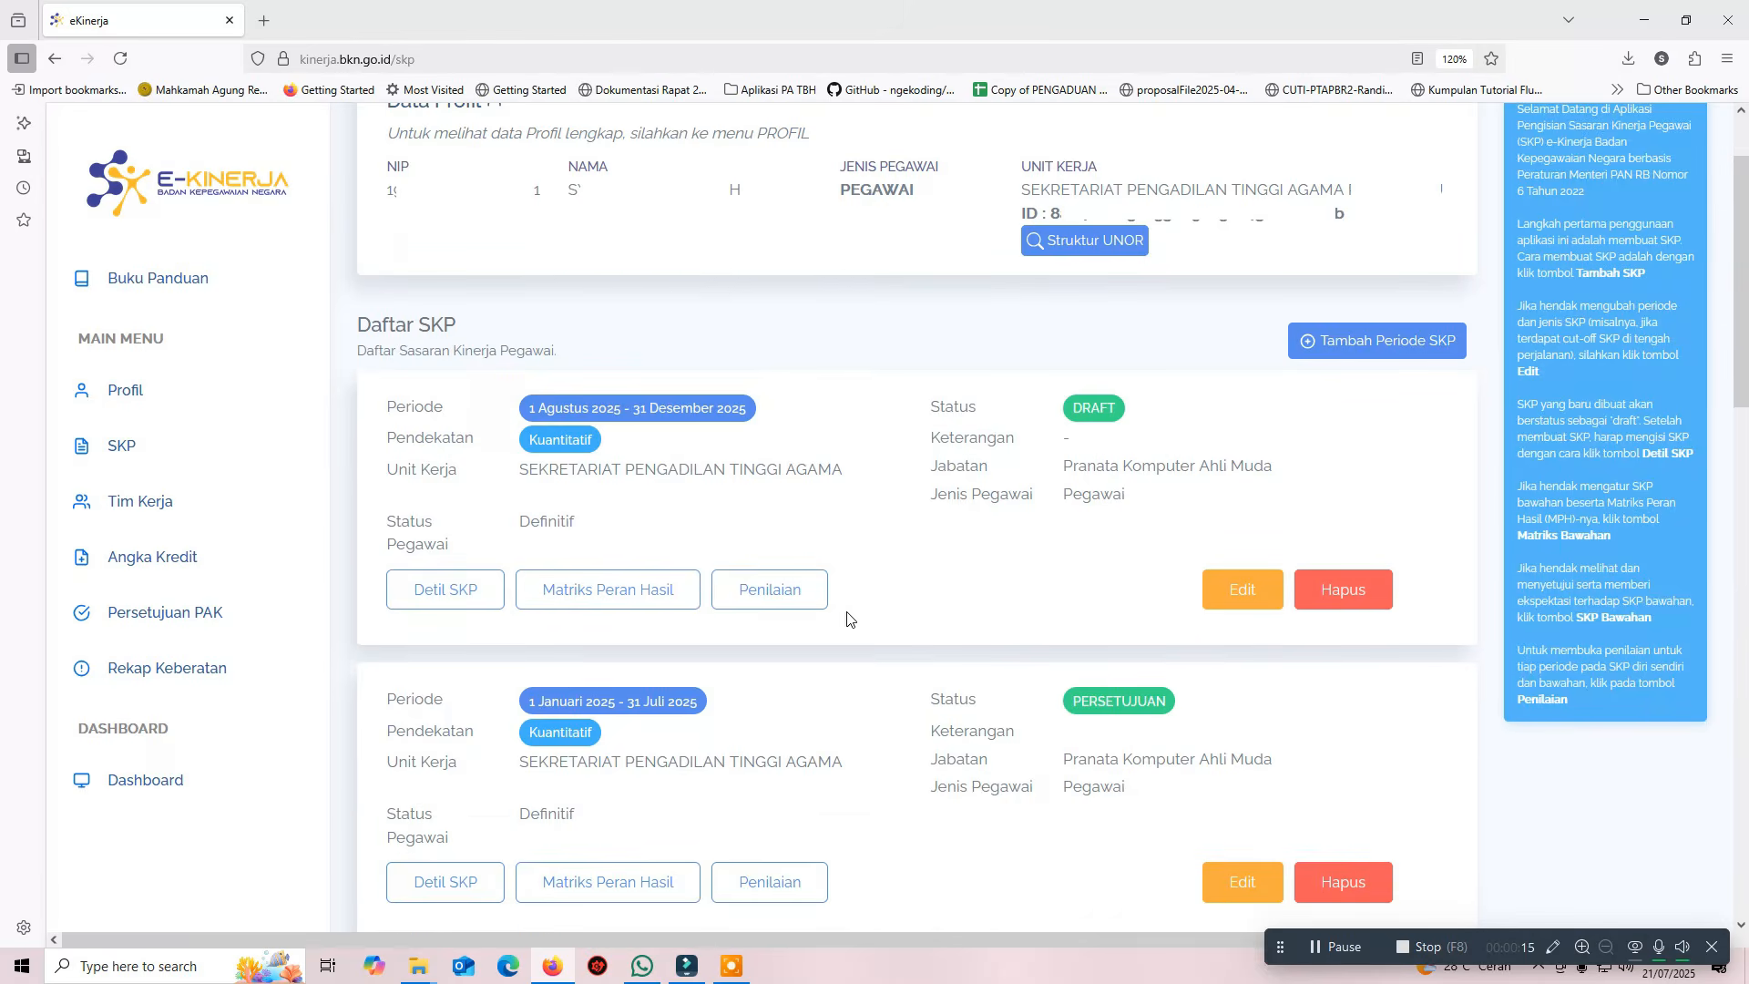
scroll(848, 619, "down", 7)
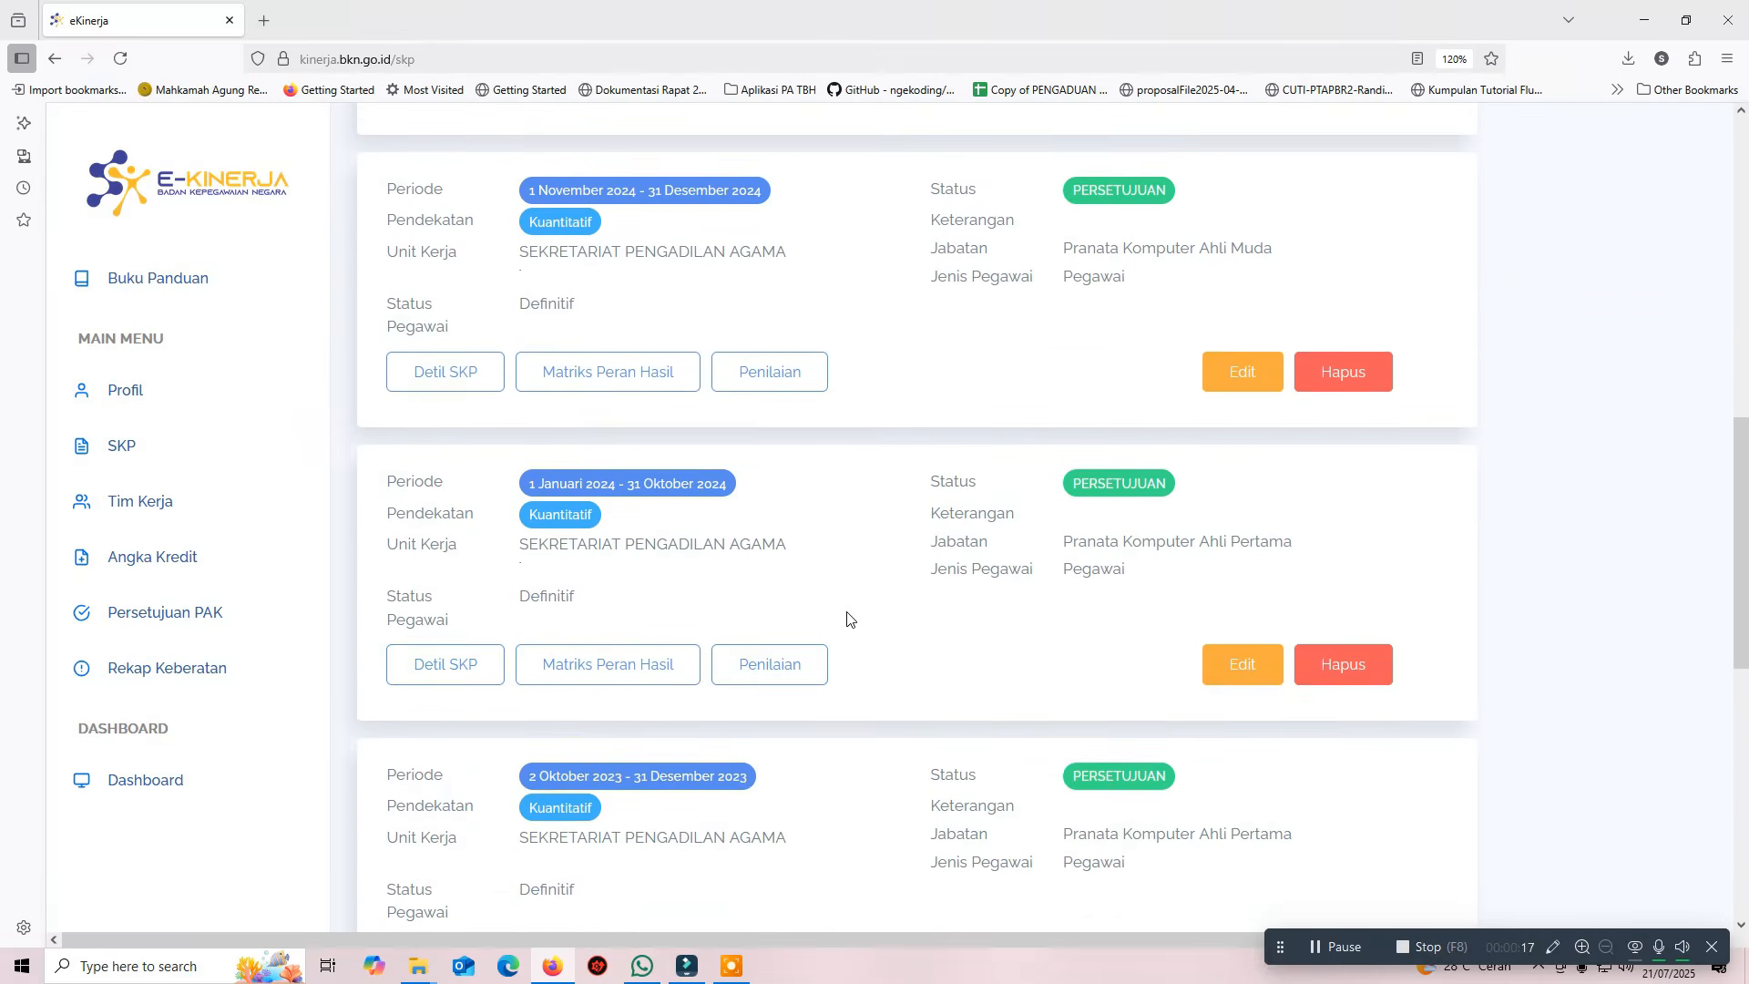
scroll(848, 619, "down", 7)
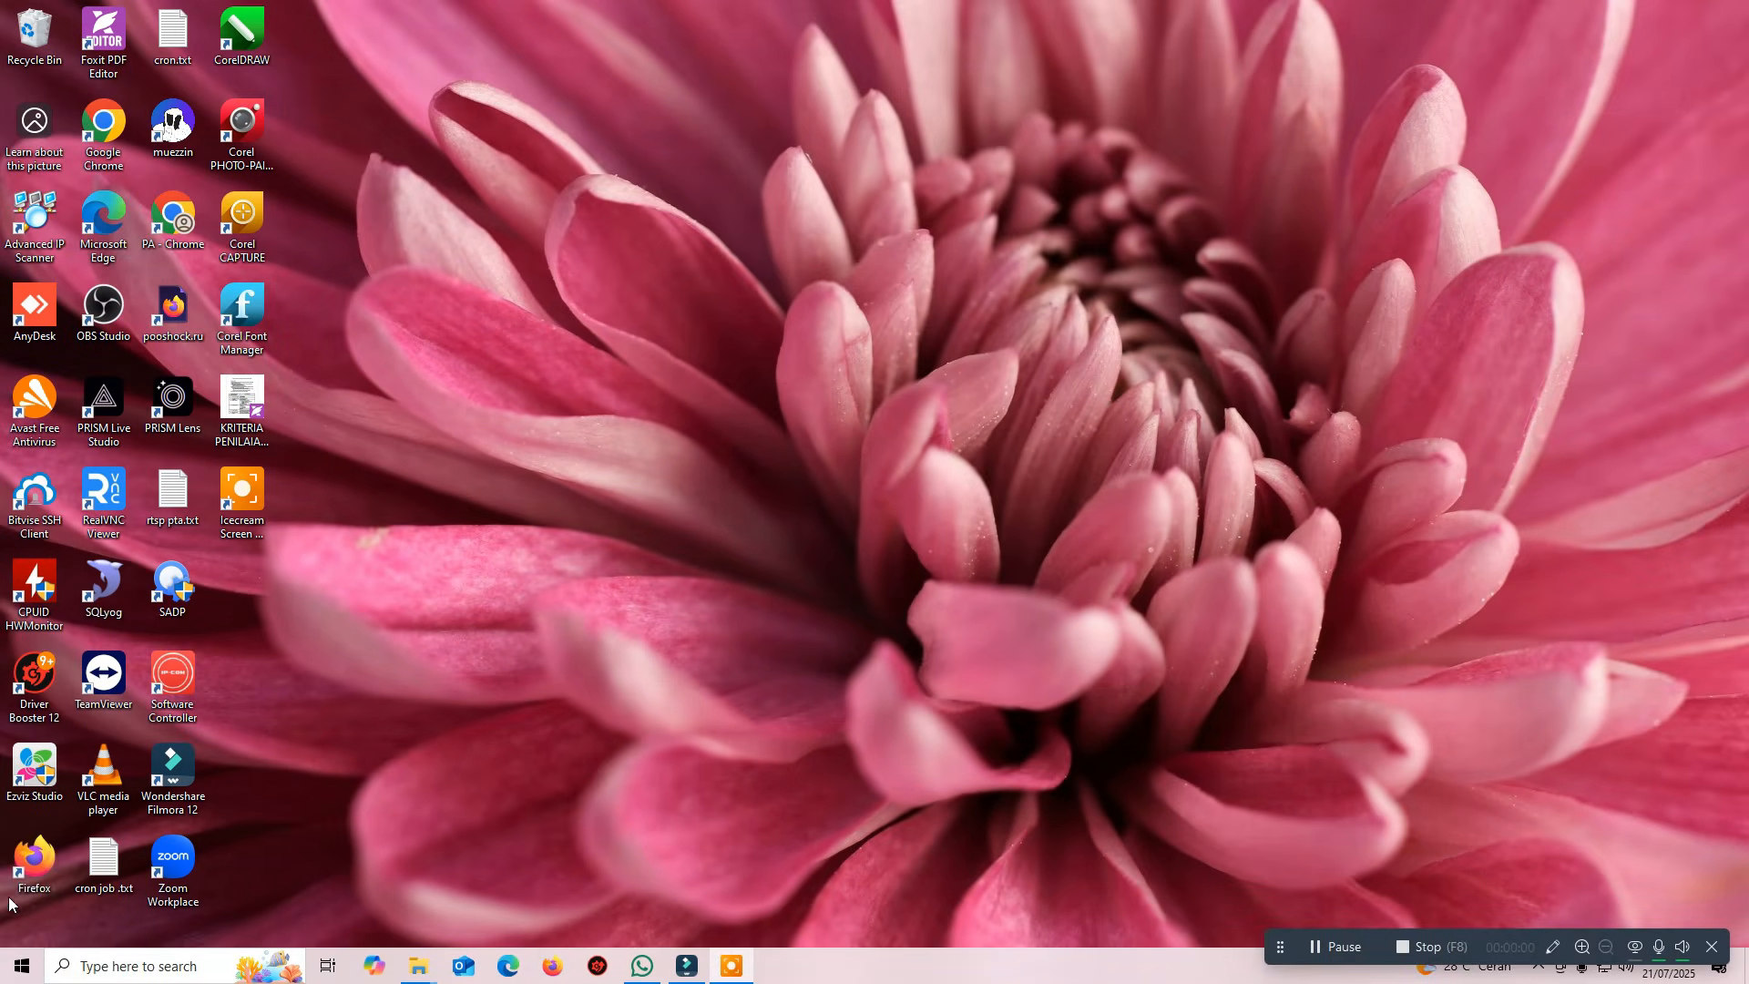
Launch Firefox, go to kinerja.bkn.go.id and continue on to the ASN Digital portal
double_click(29, 879)
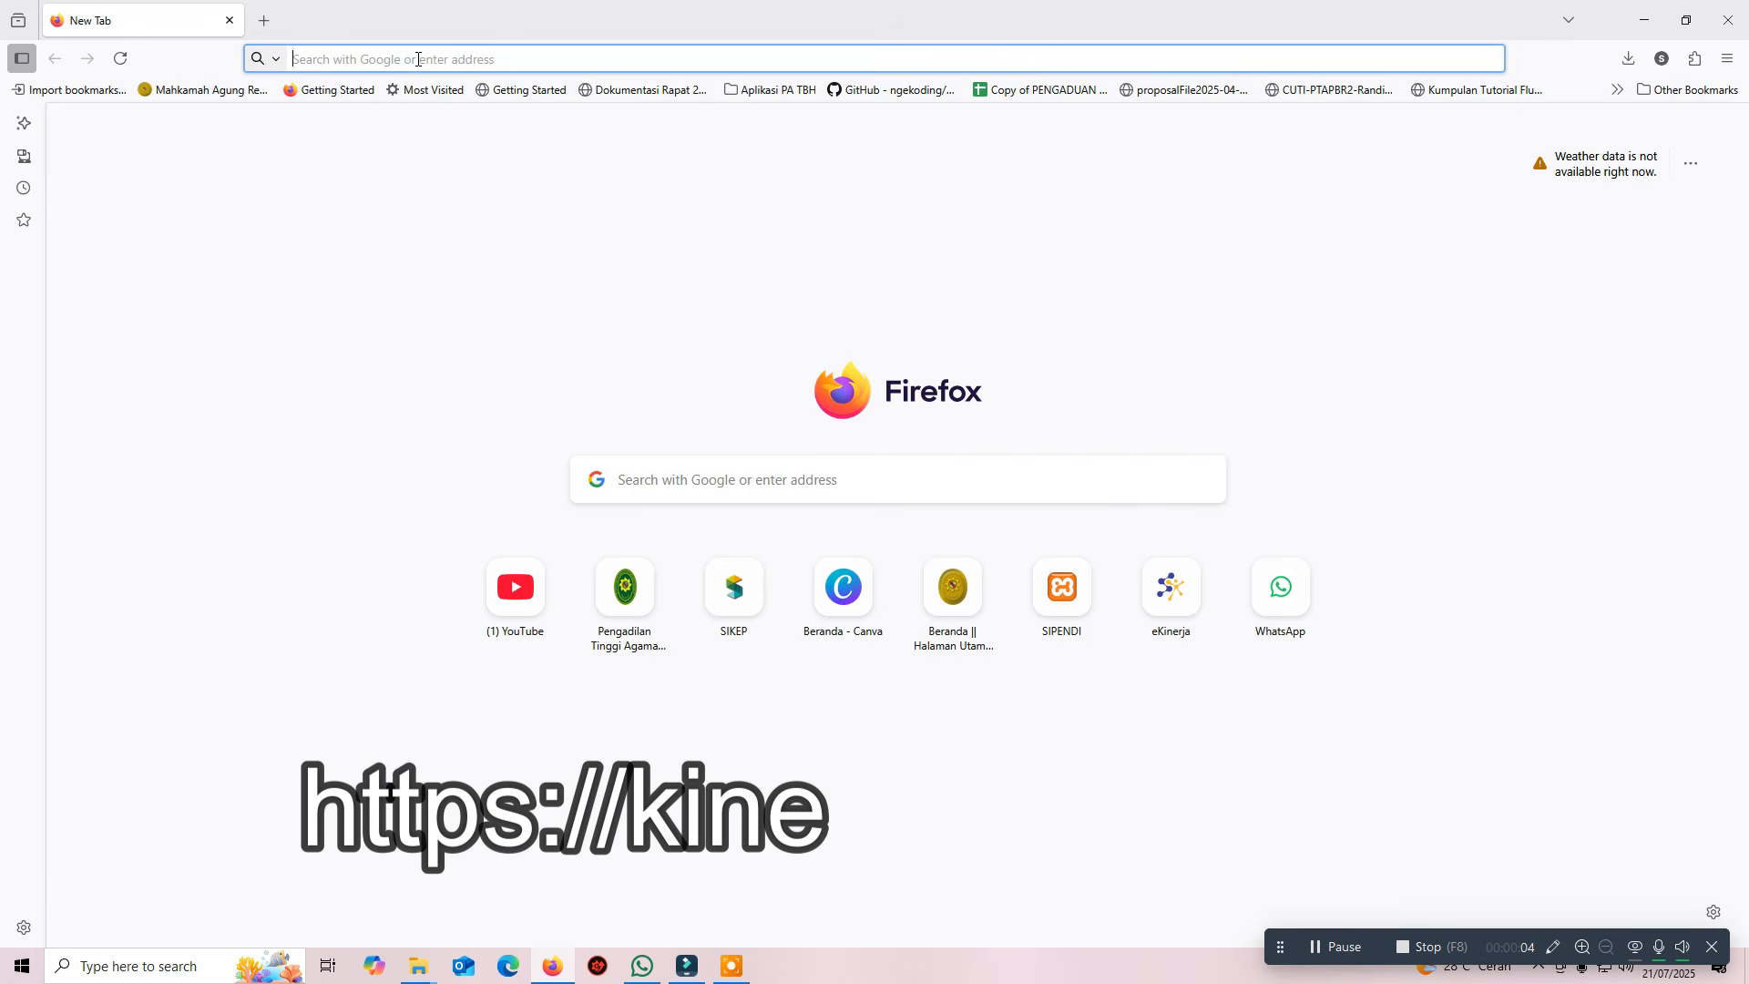
type("kinerja.bkn.go.id")
key("Return")
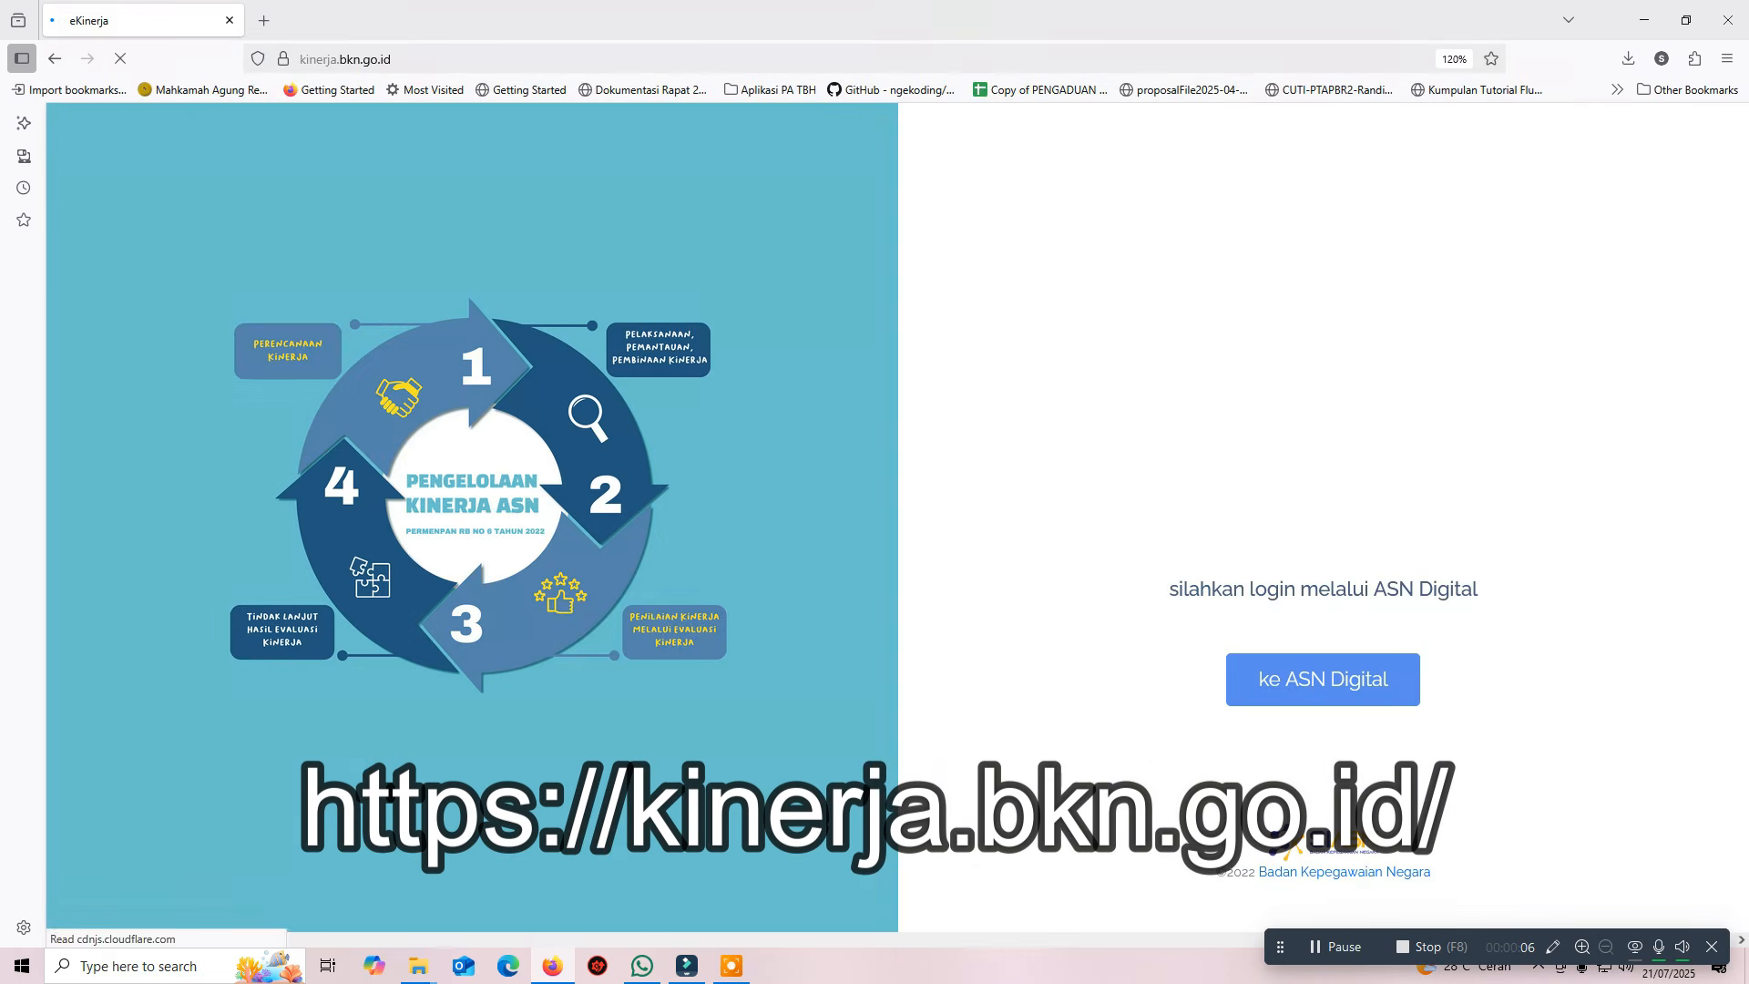
left_click(1312, 658)
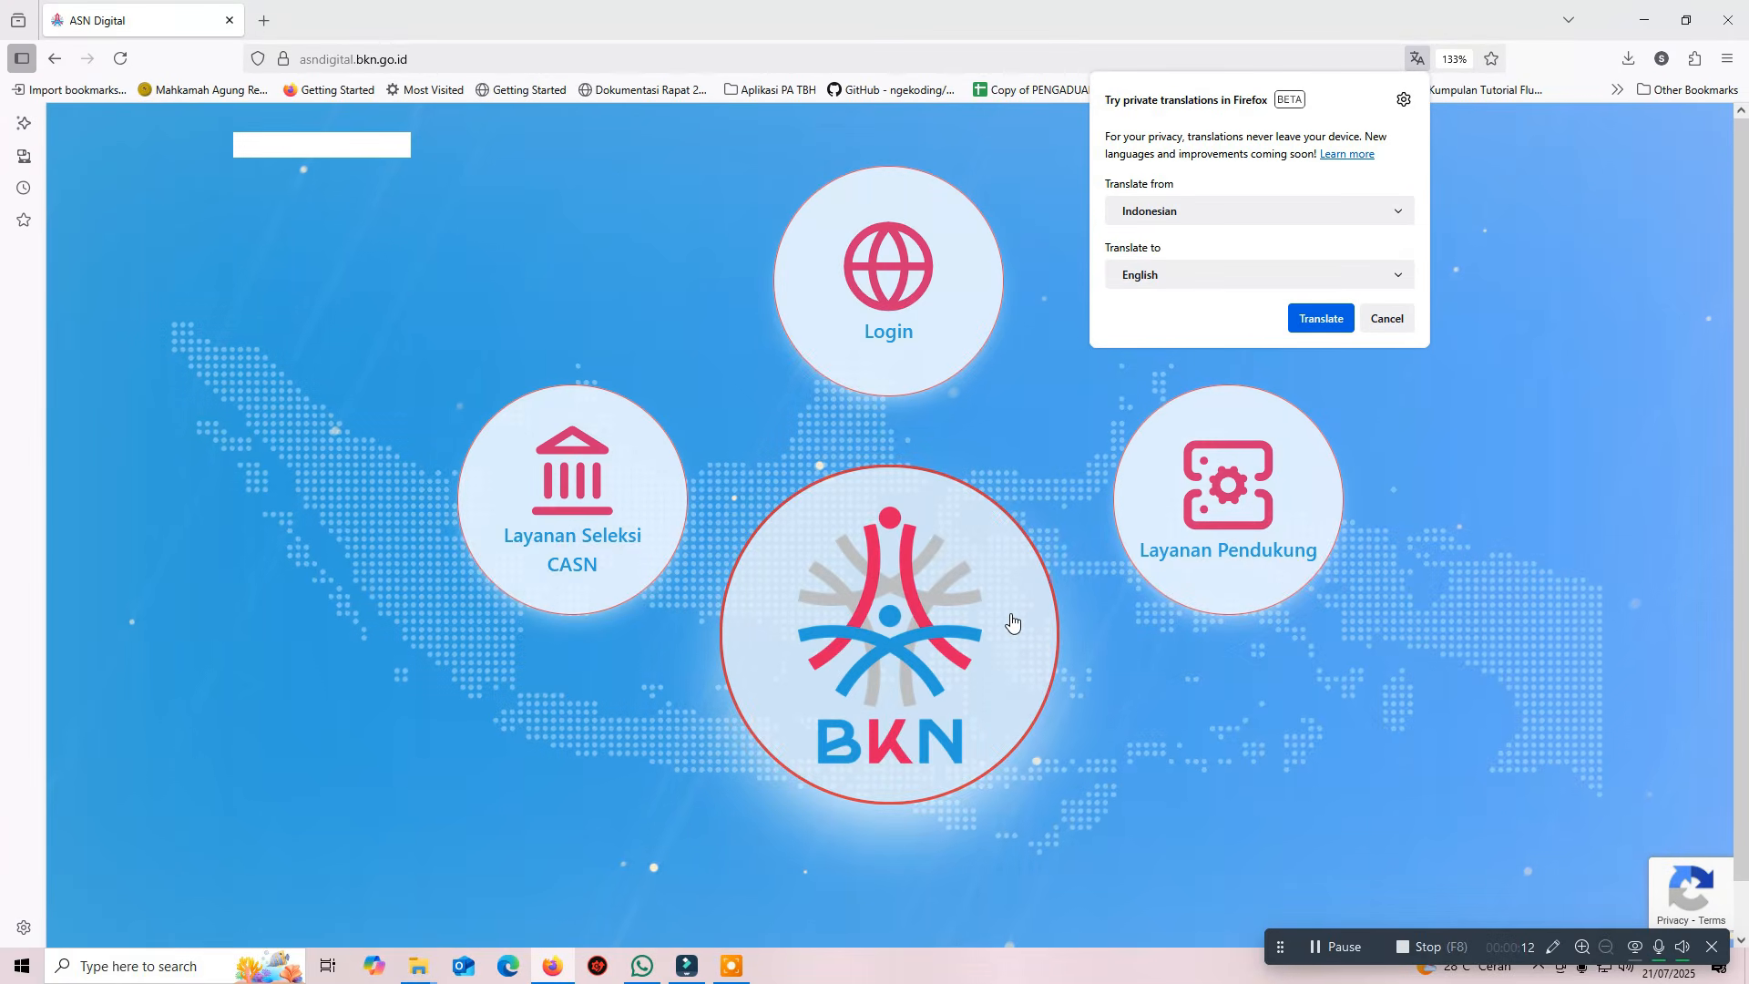
Dismiss the translation offer and sign in via SSO using saved credentials and the one-time code
left_click(1011, 622)
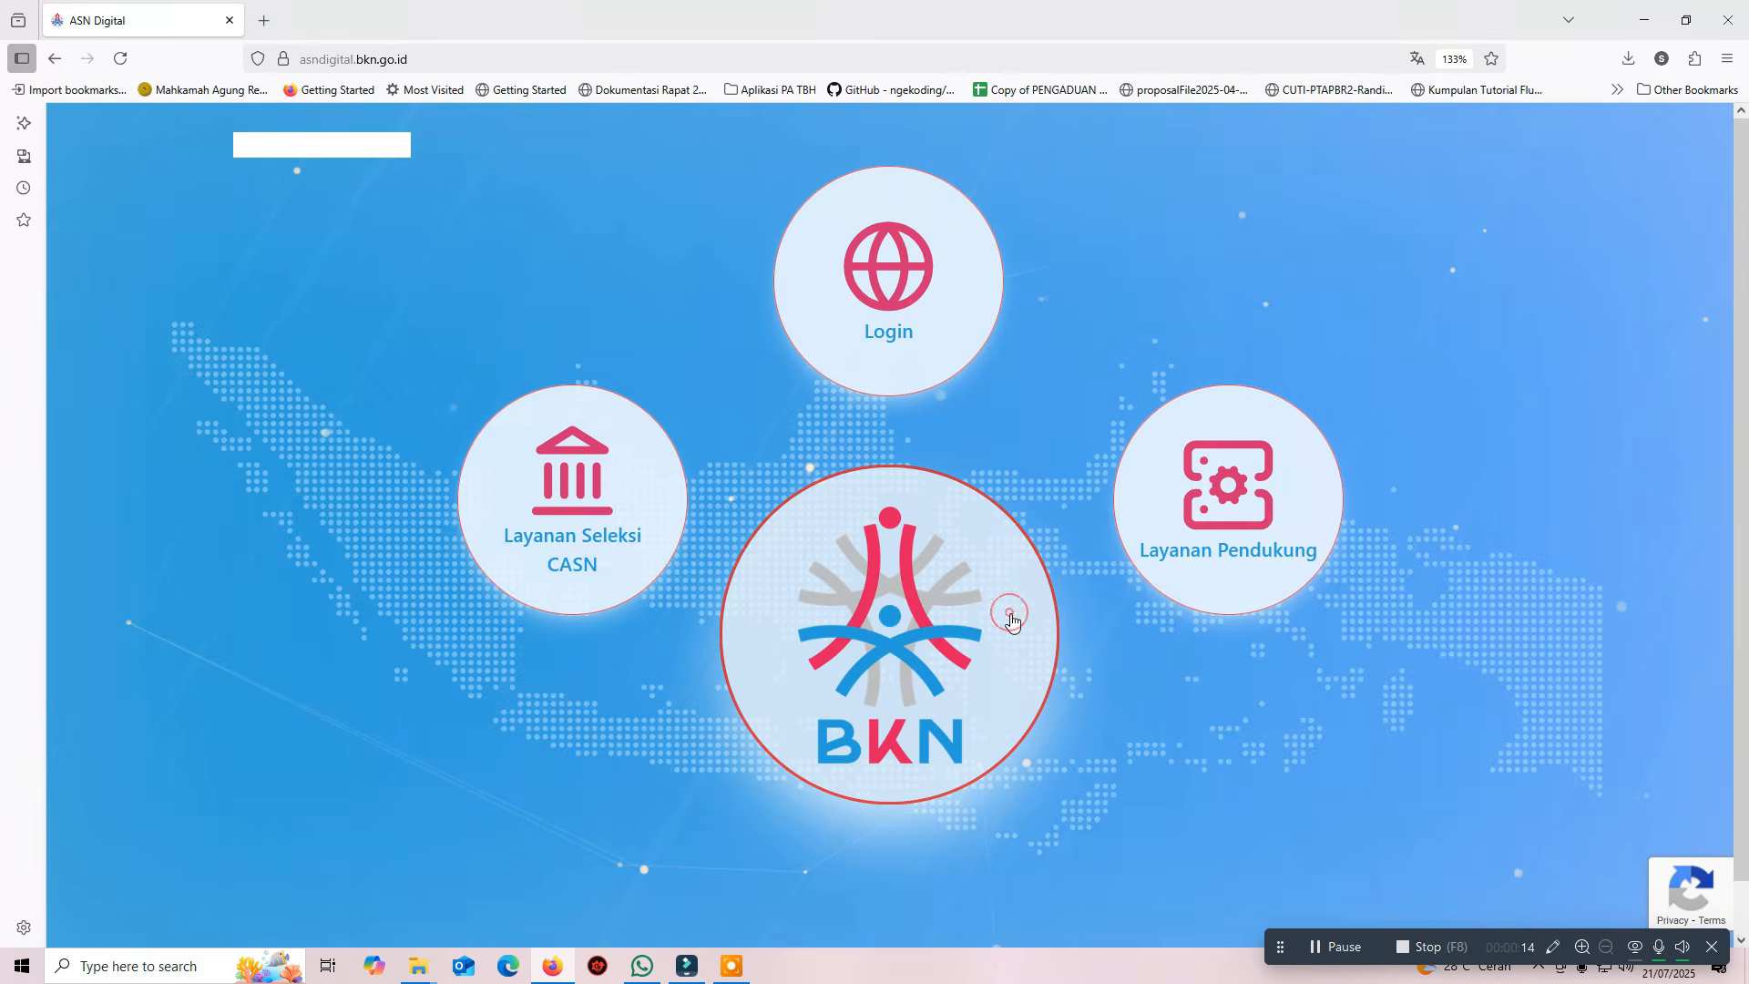
left_click(934, 338)
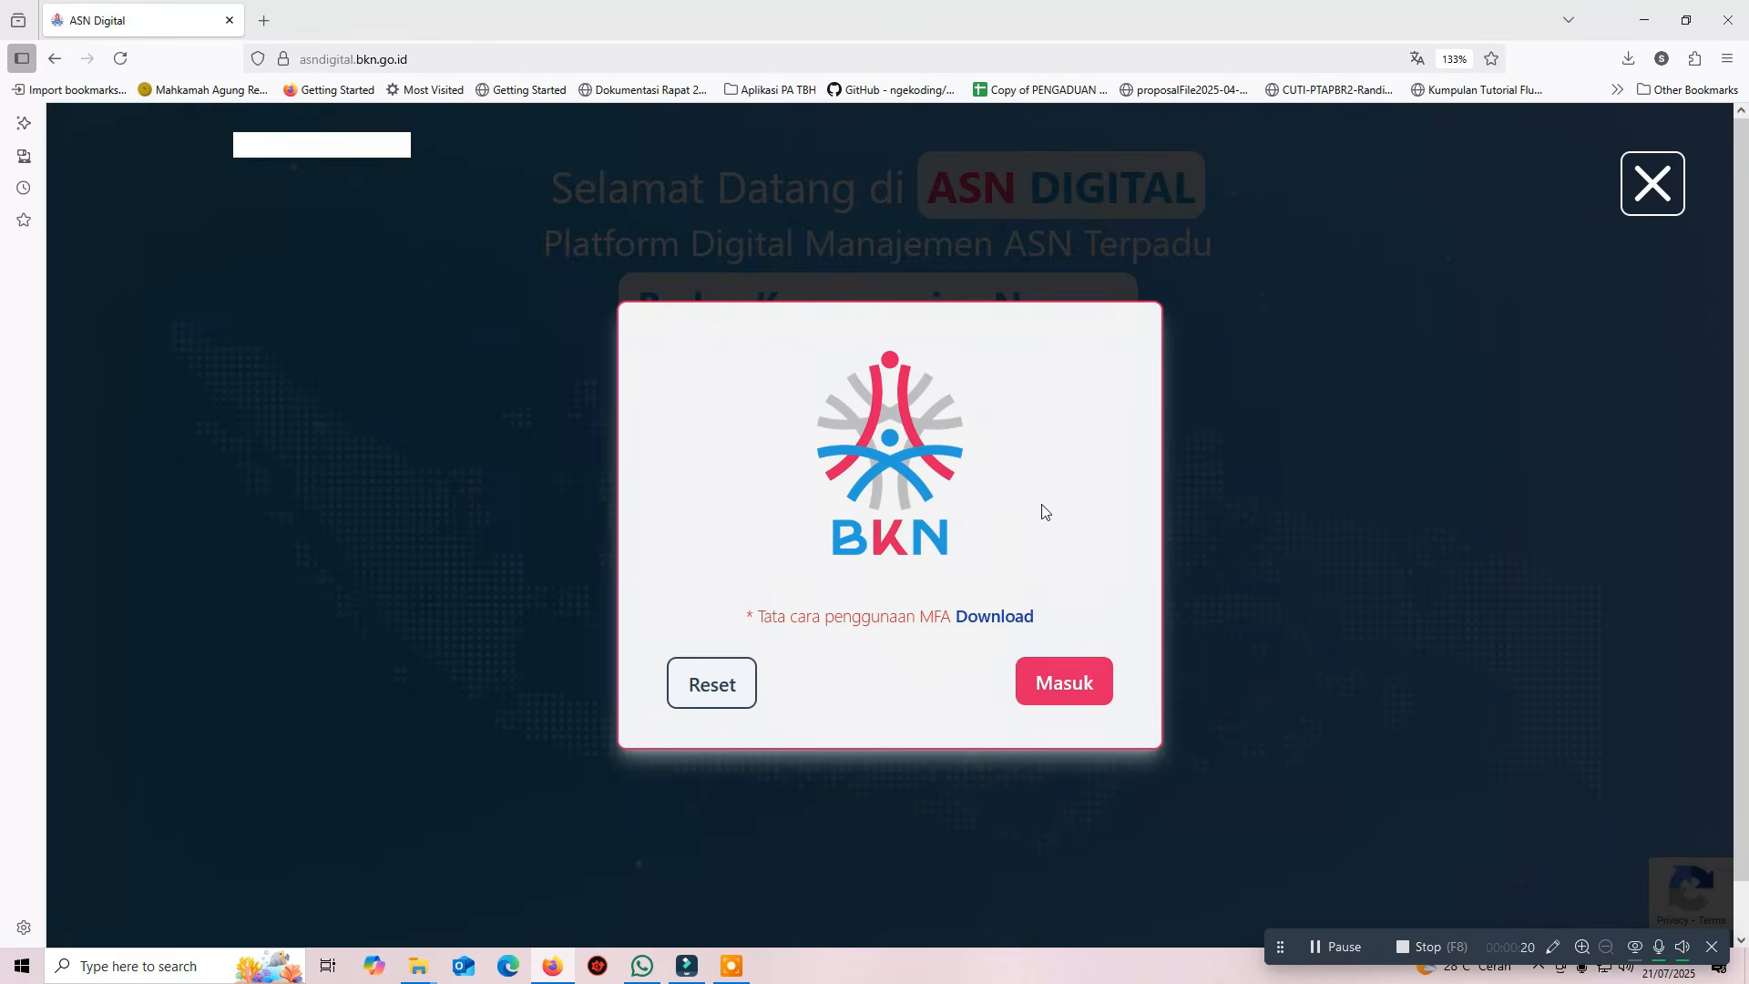
left_click(1101, 690)
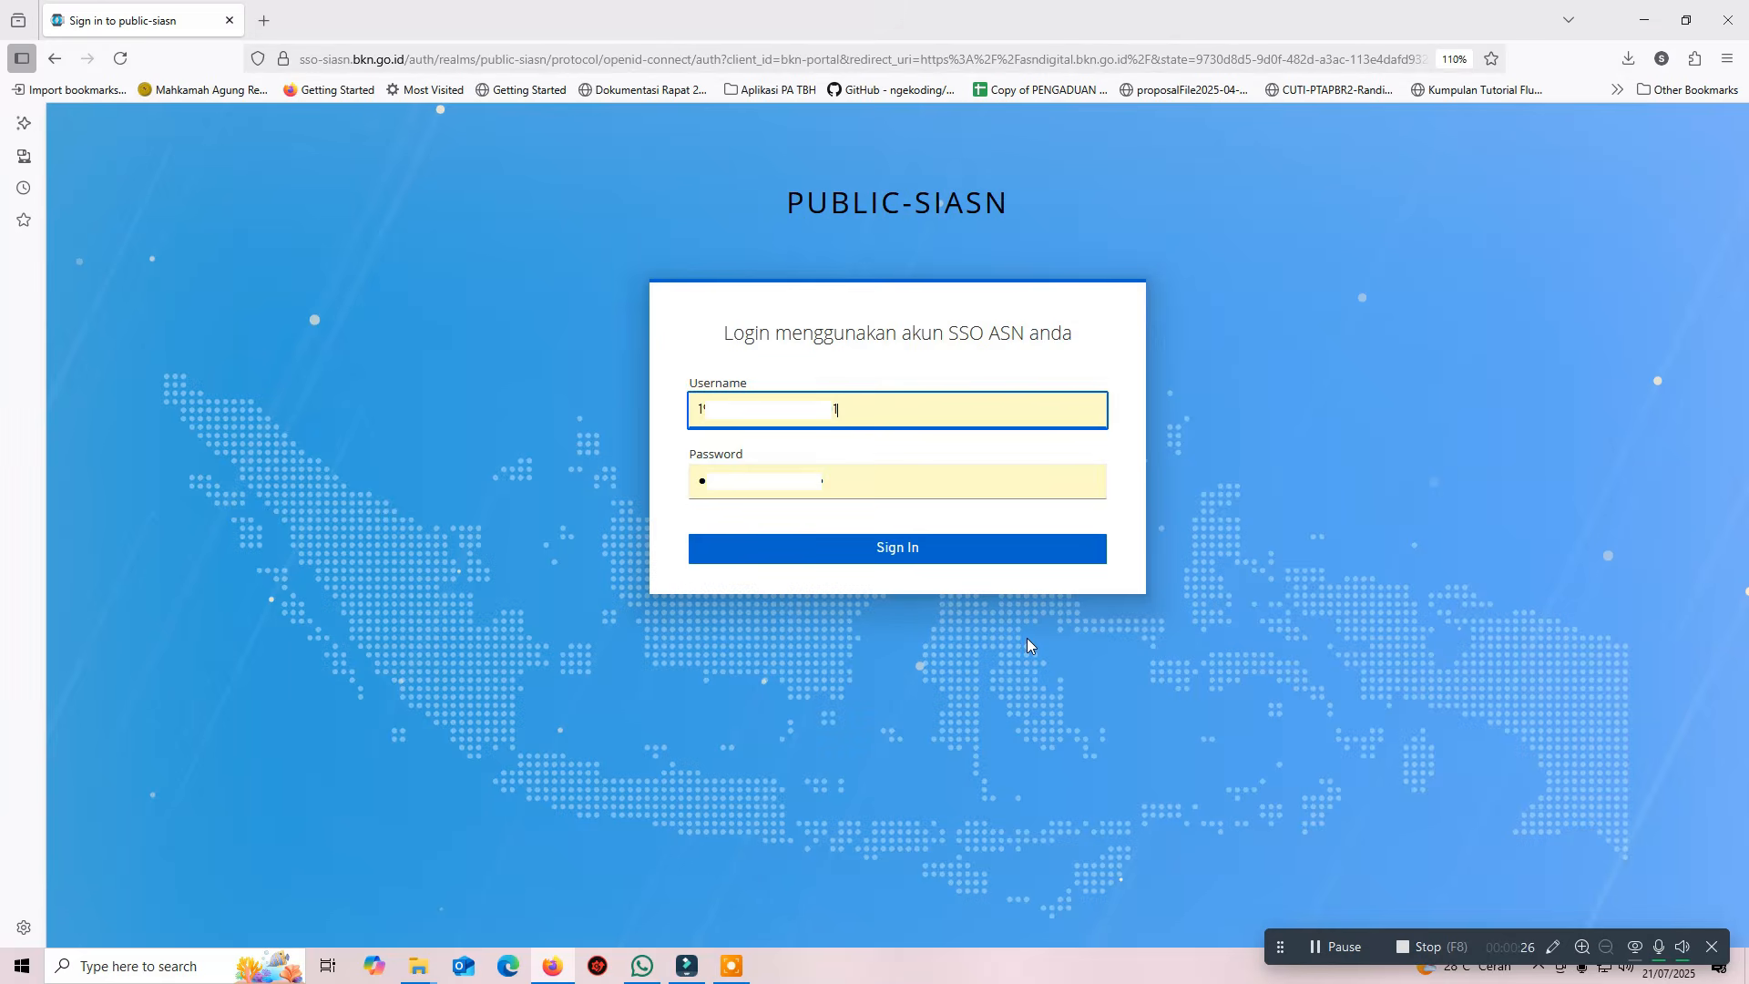
left_click(1029, 556)
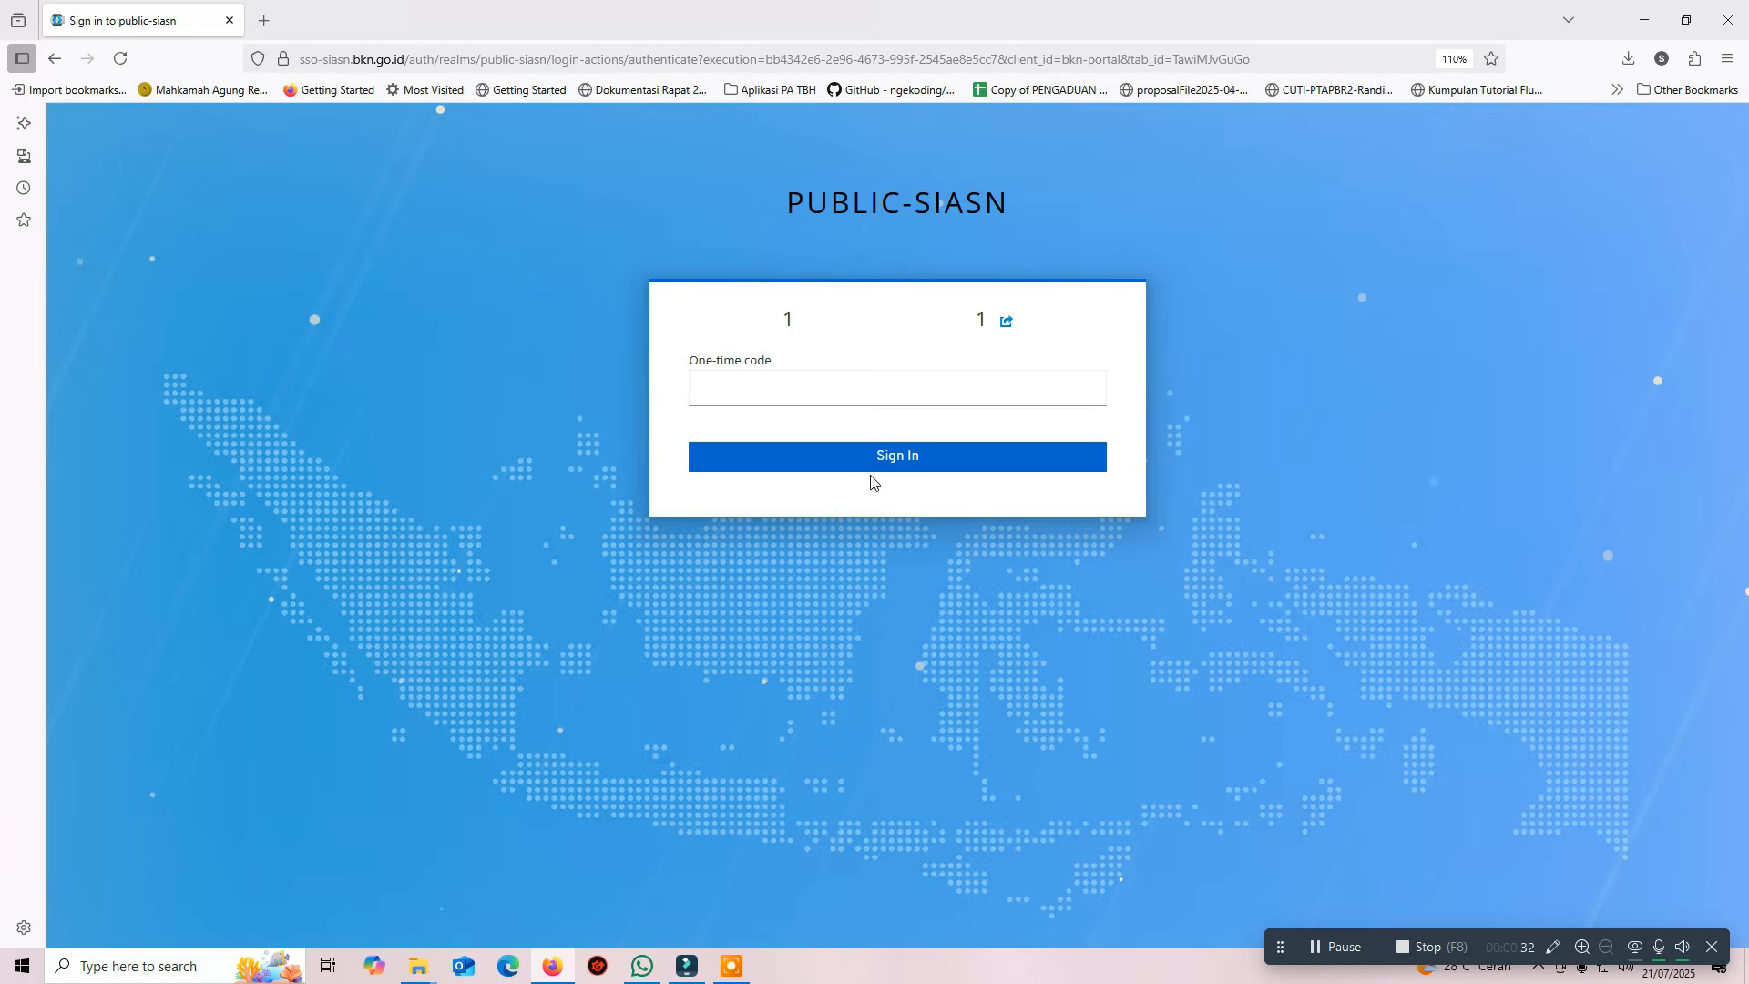
left_click(855, 394)
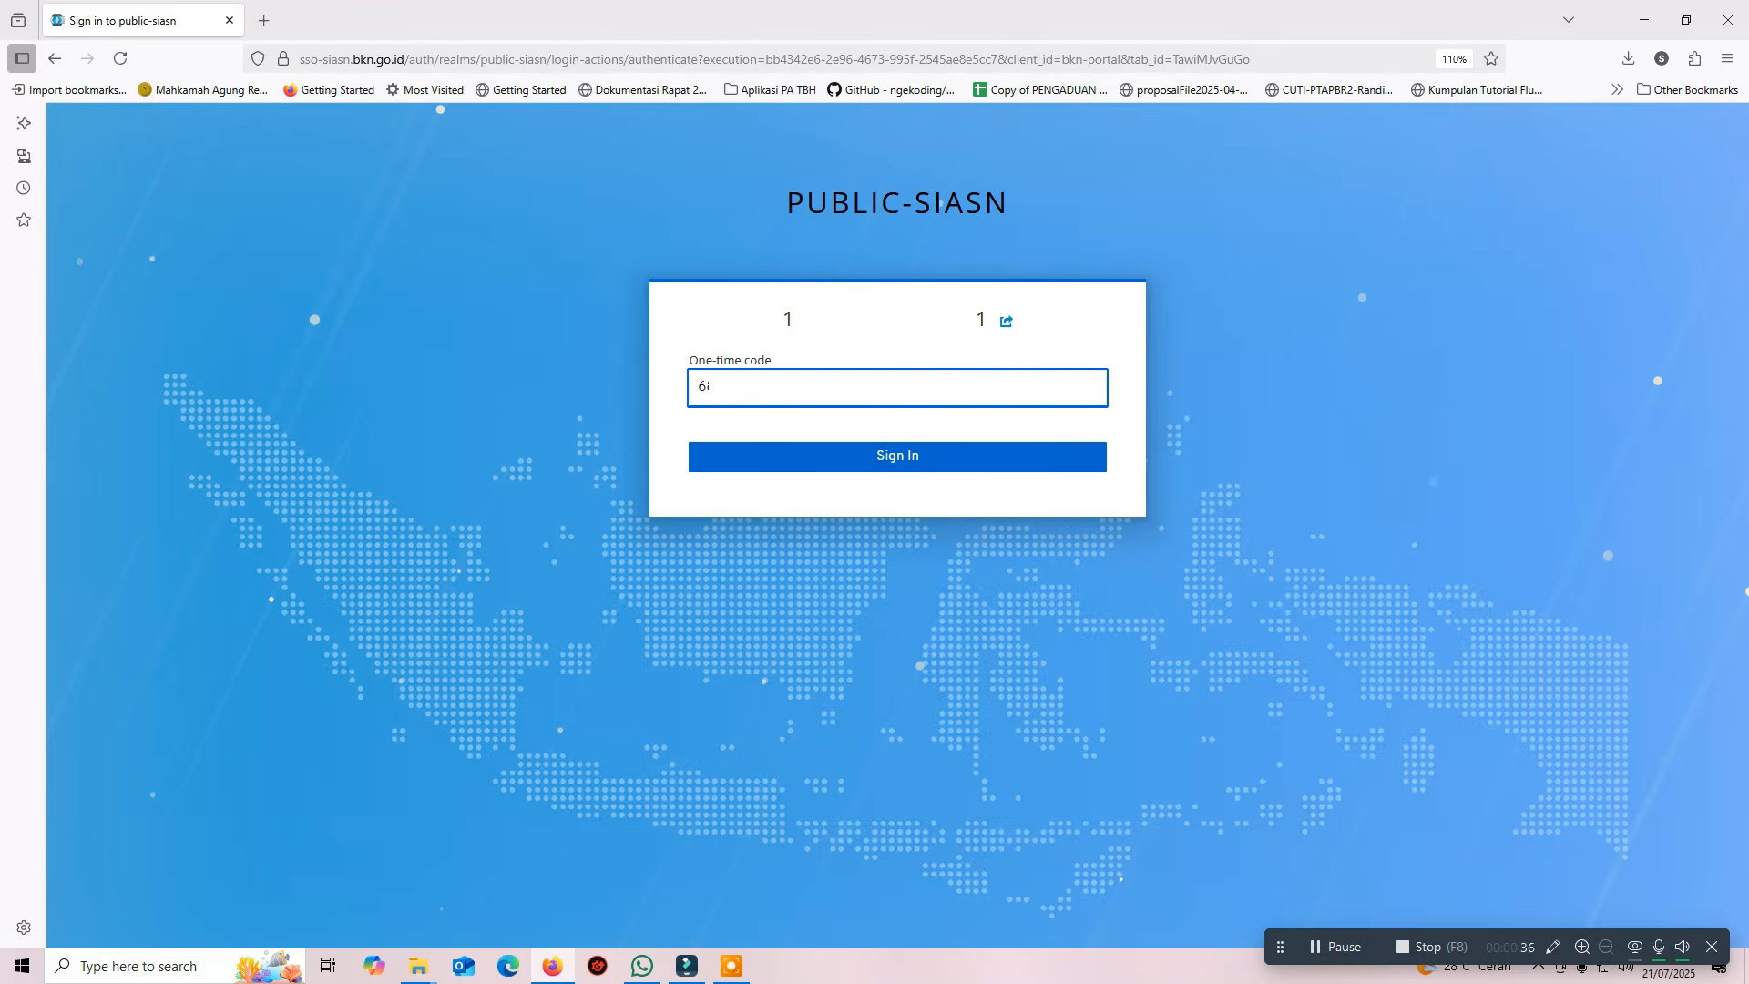
type("68")
left_click(905, 454)
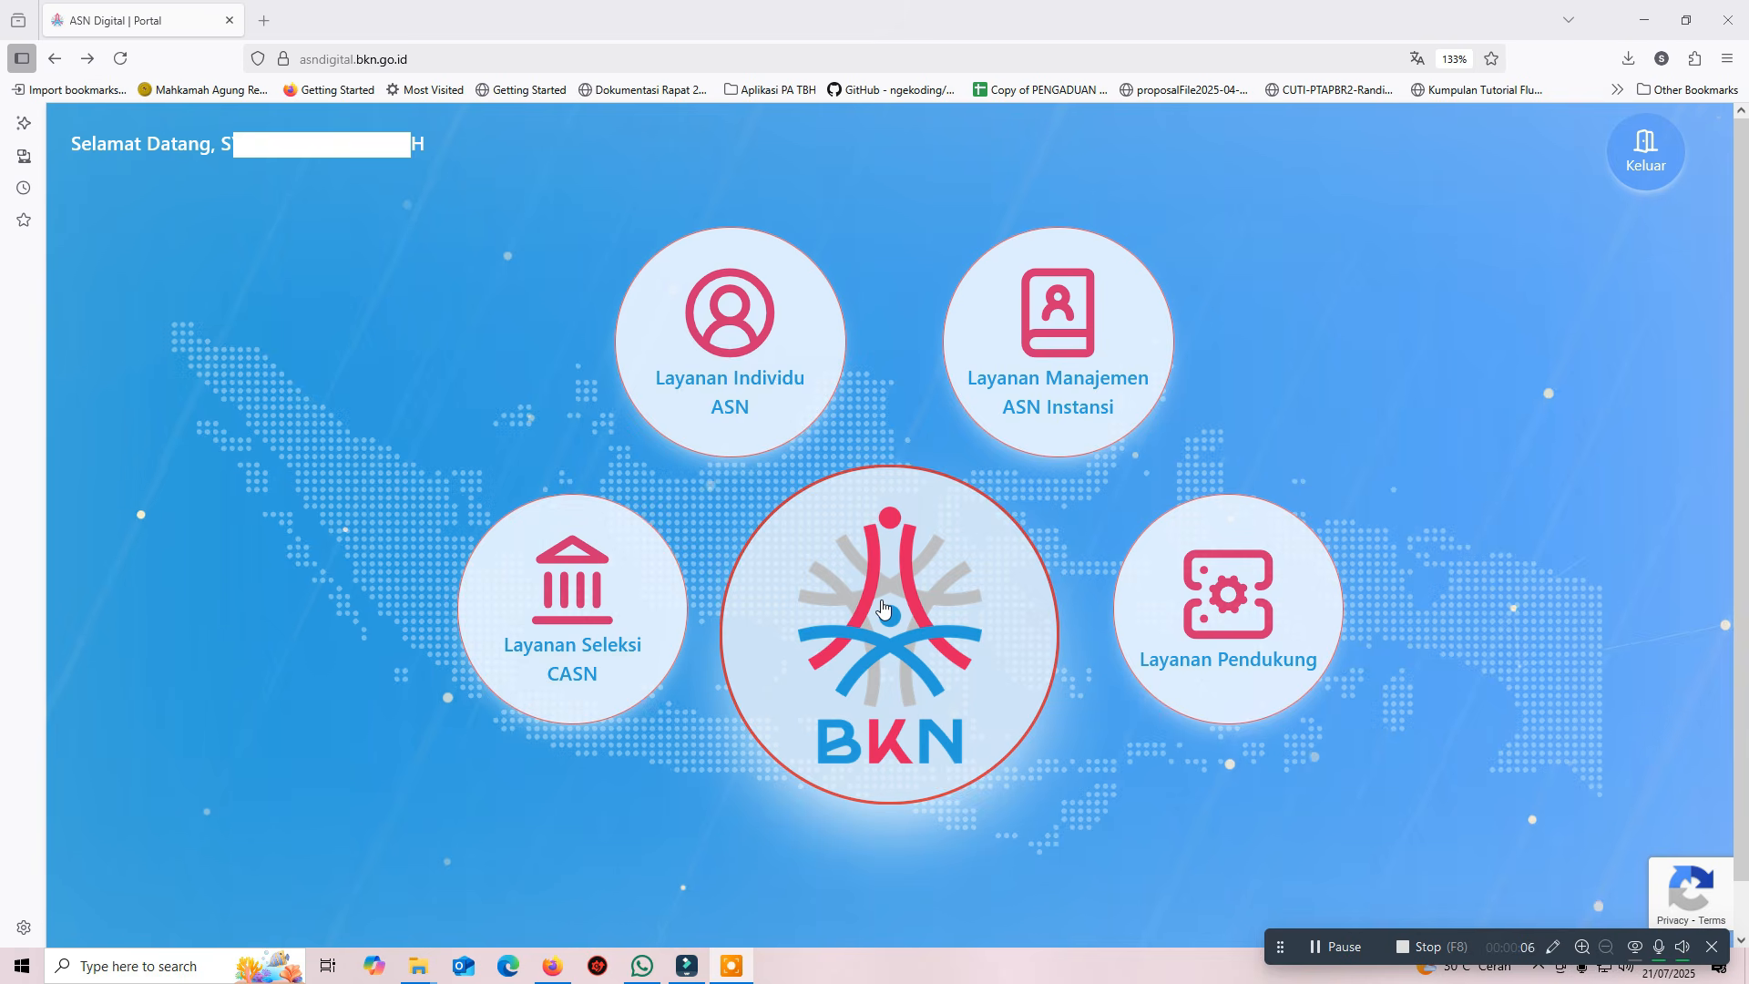
Open Kinerja from Layanan Individu ASN and browse the SKP list back from 1 Januari–31 Juli 2025
left_click(744, 365)
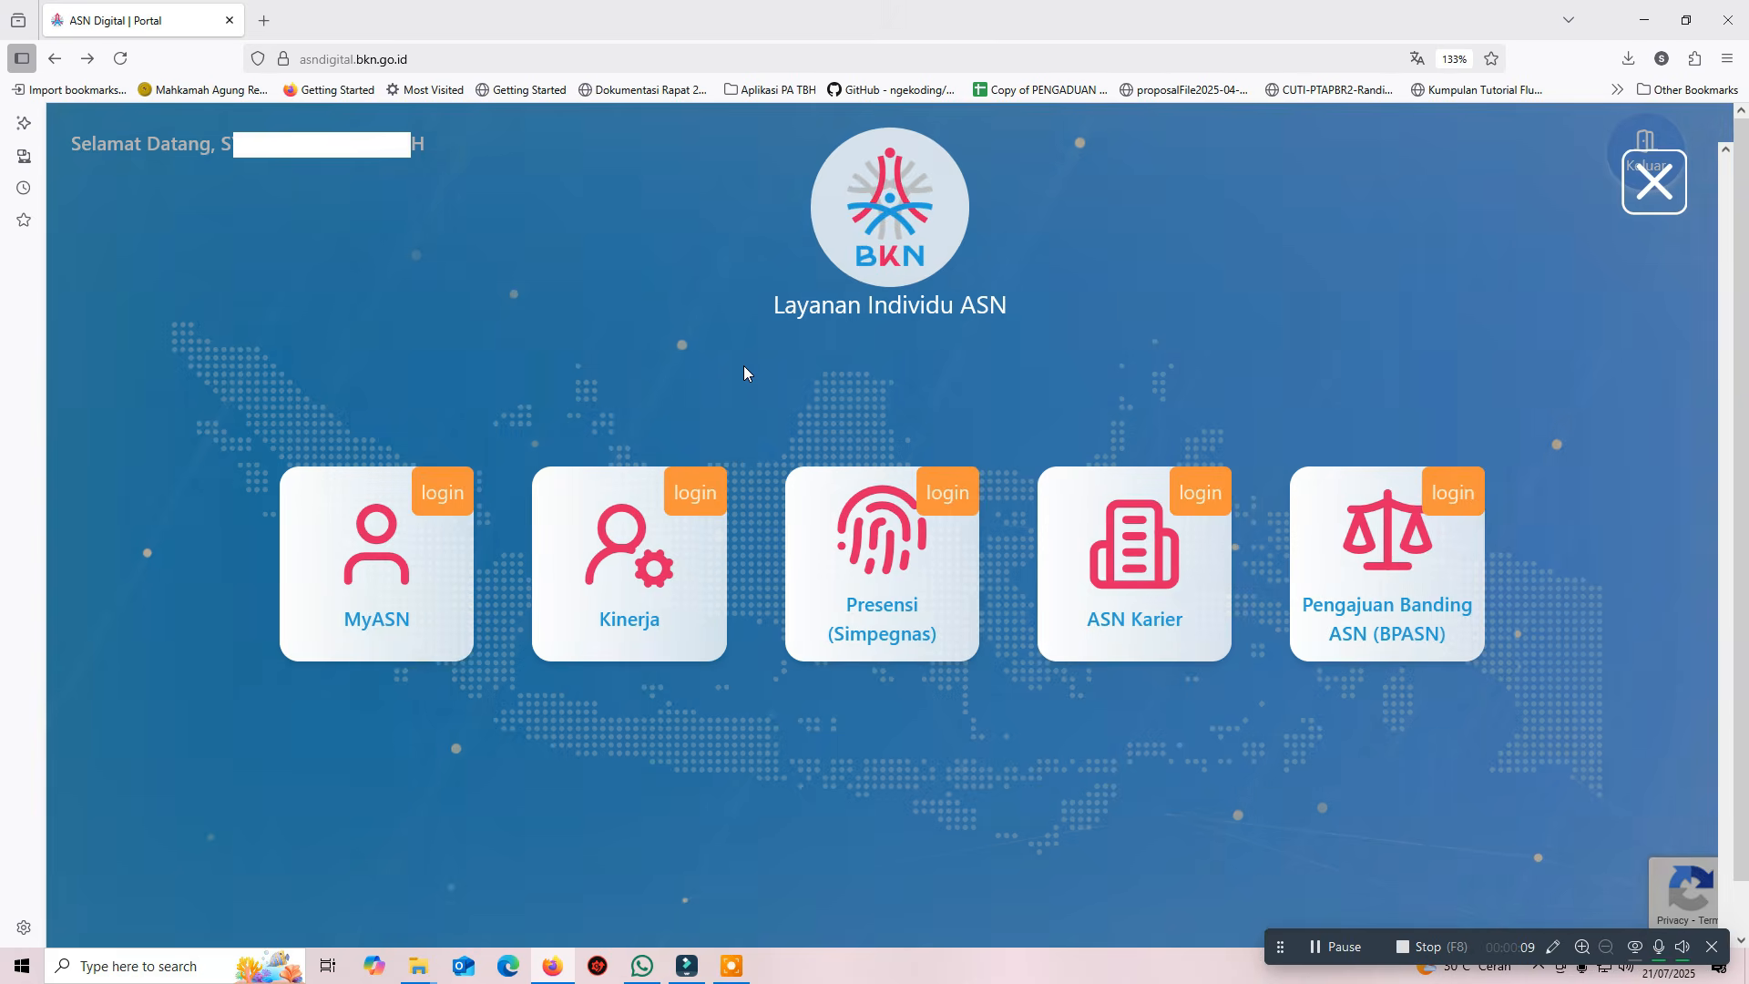
mouse_move(663, 562)
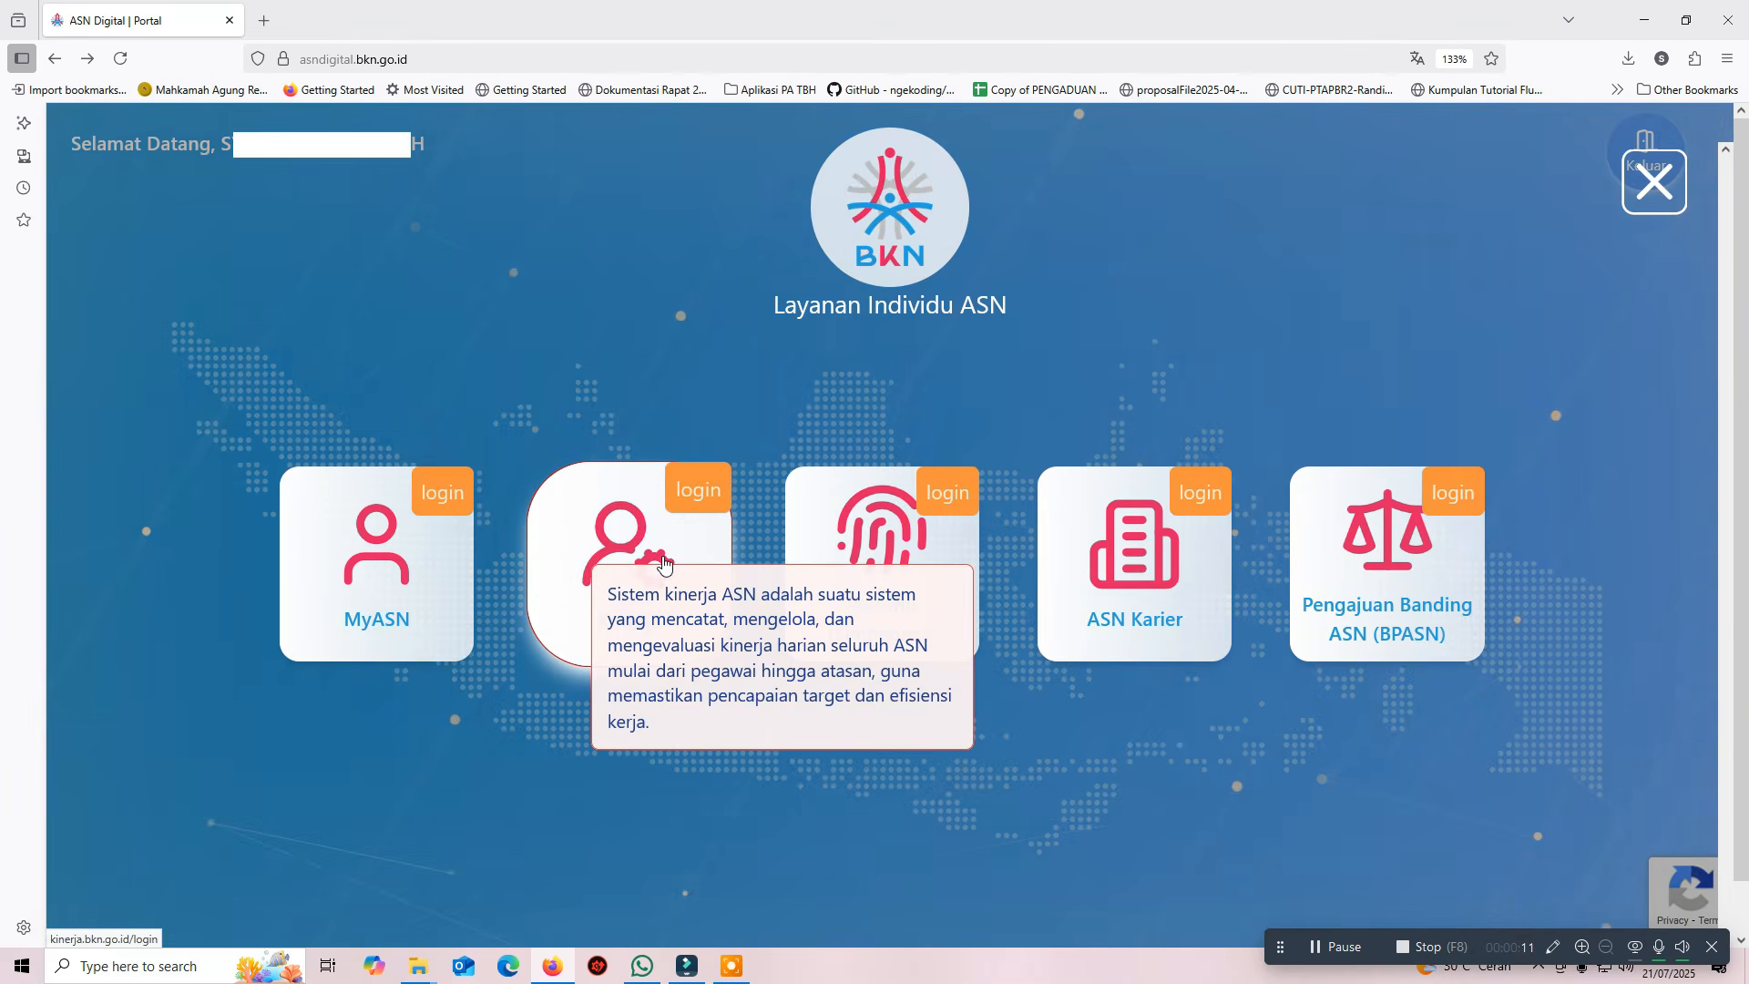
left_click(663, 562)
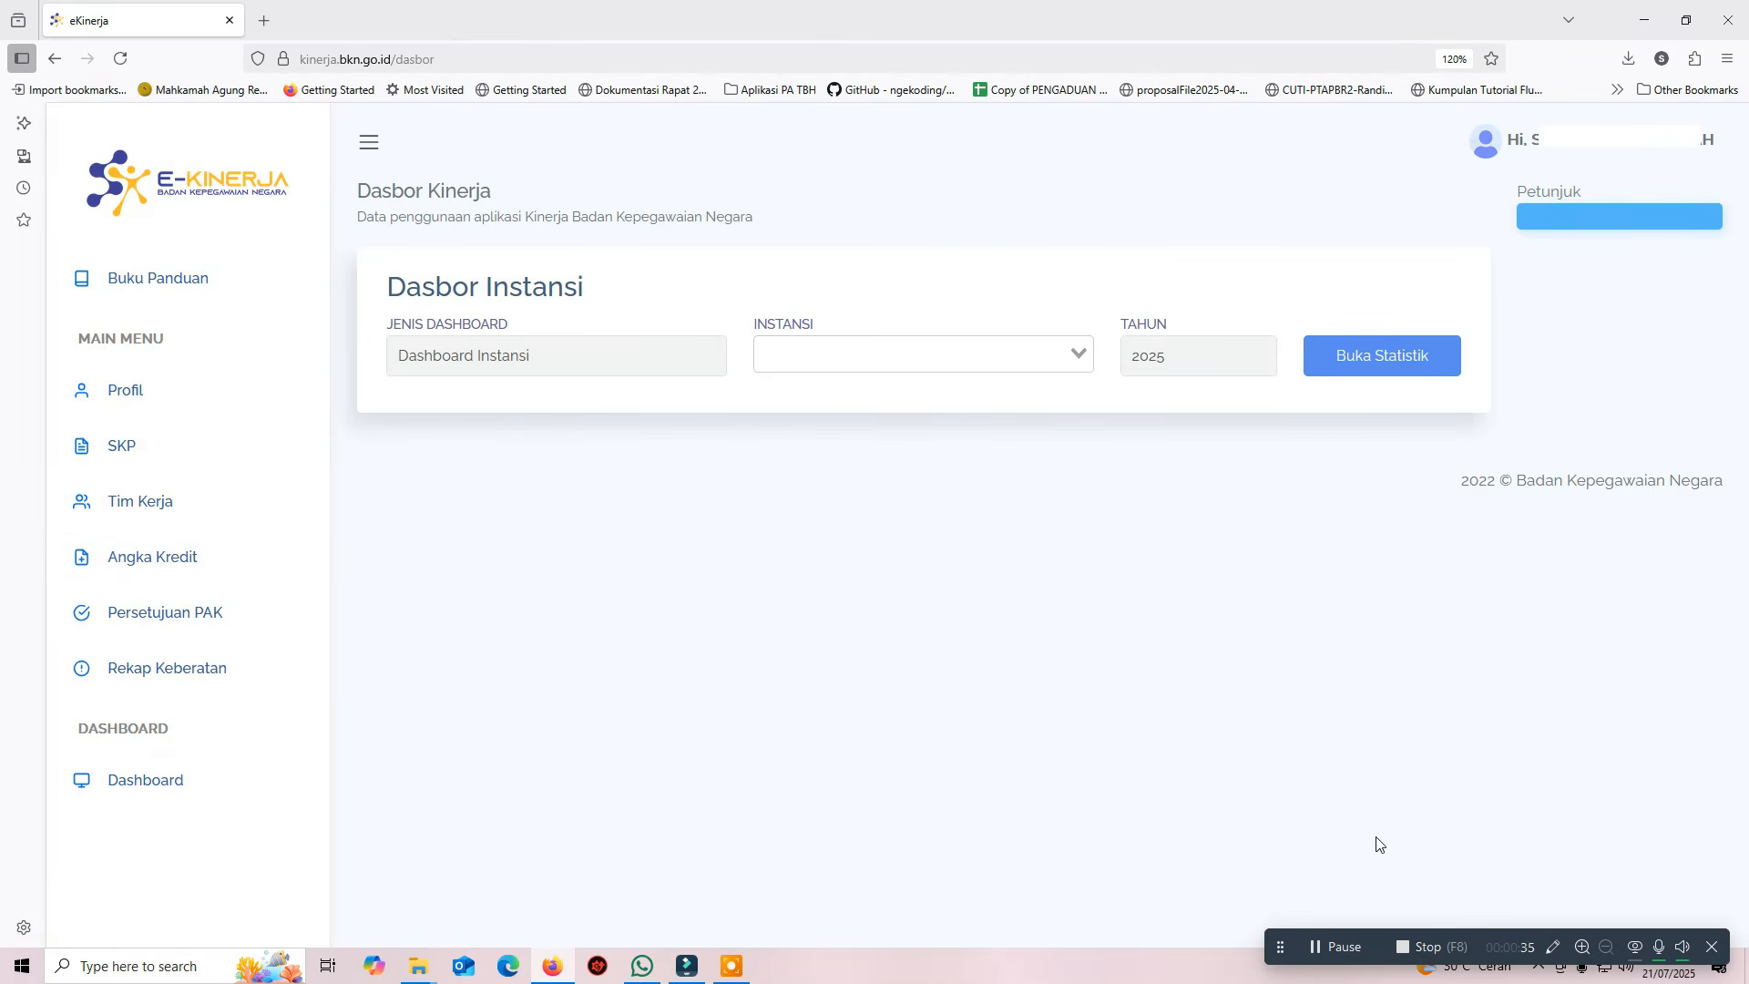
left_click(227, 443)
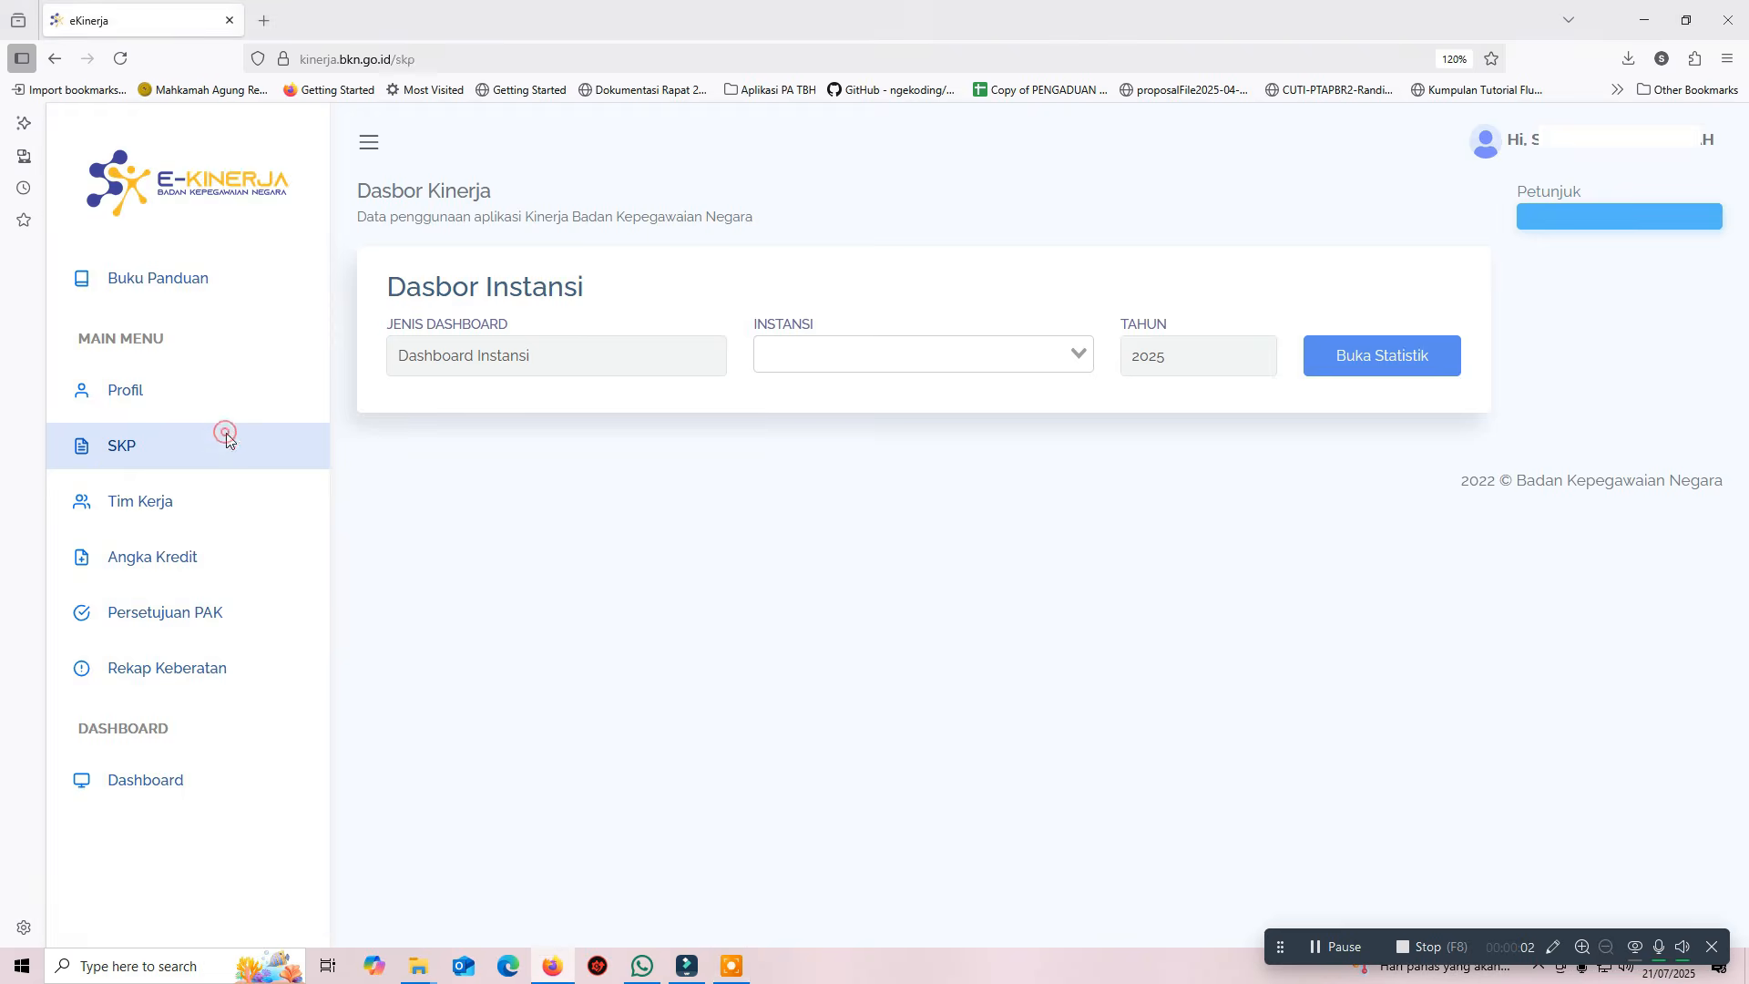
scroll(726, 489, "down", 5)
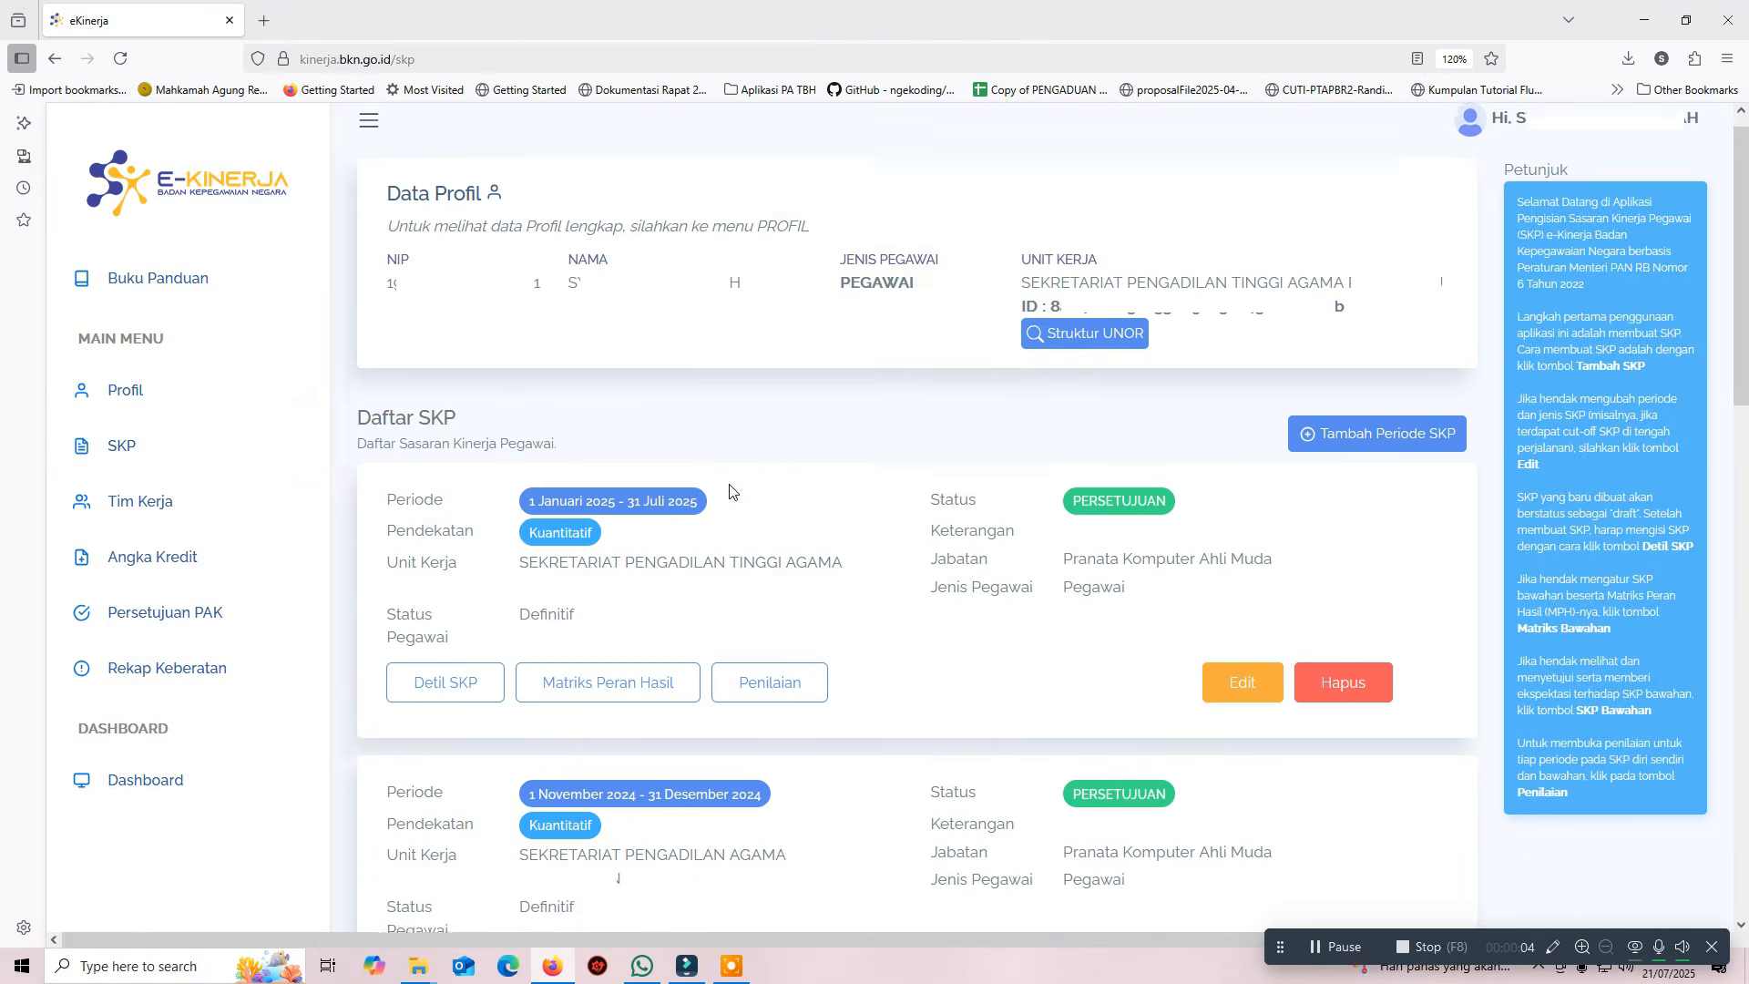
scroll(730, 492, "down", 4)
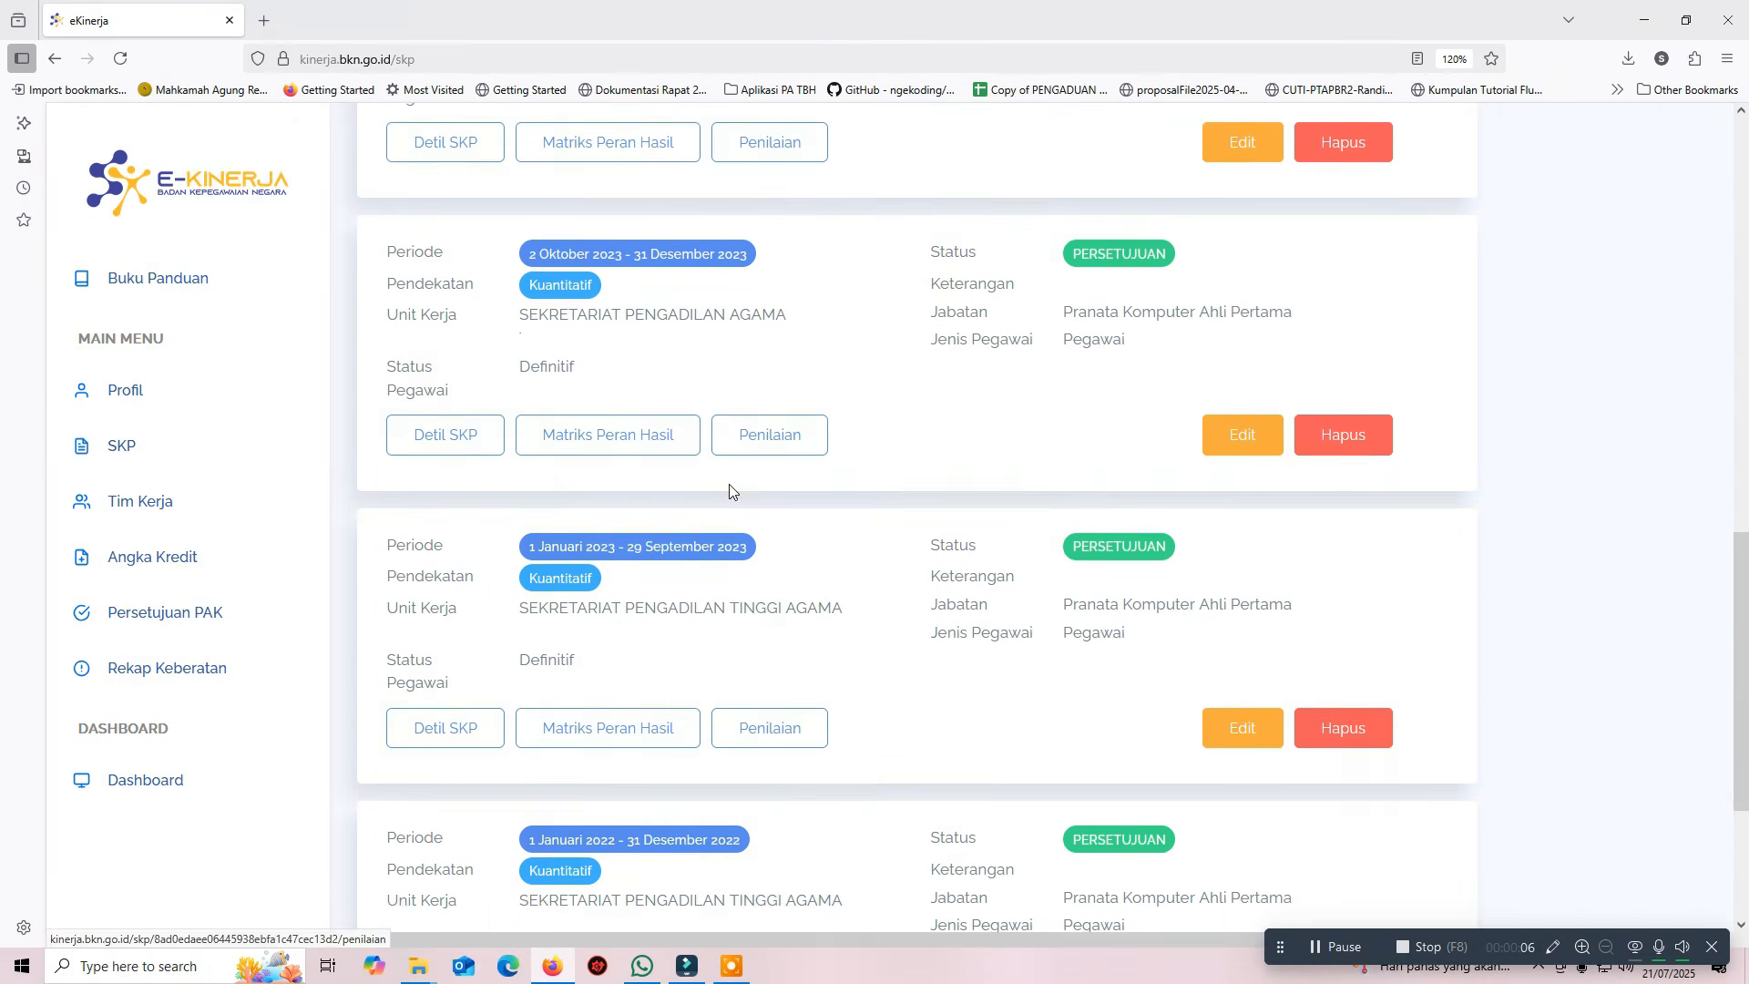
scroll(730, 493, "up", 9)
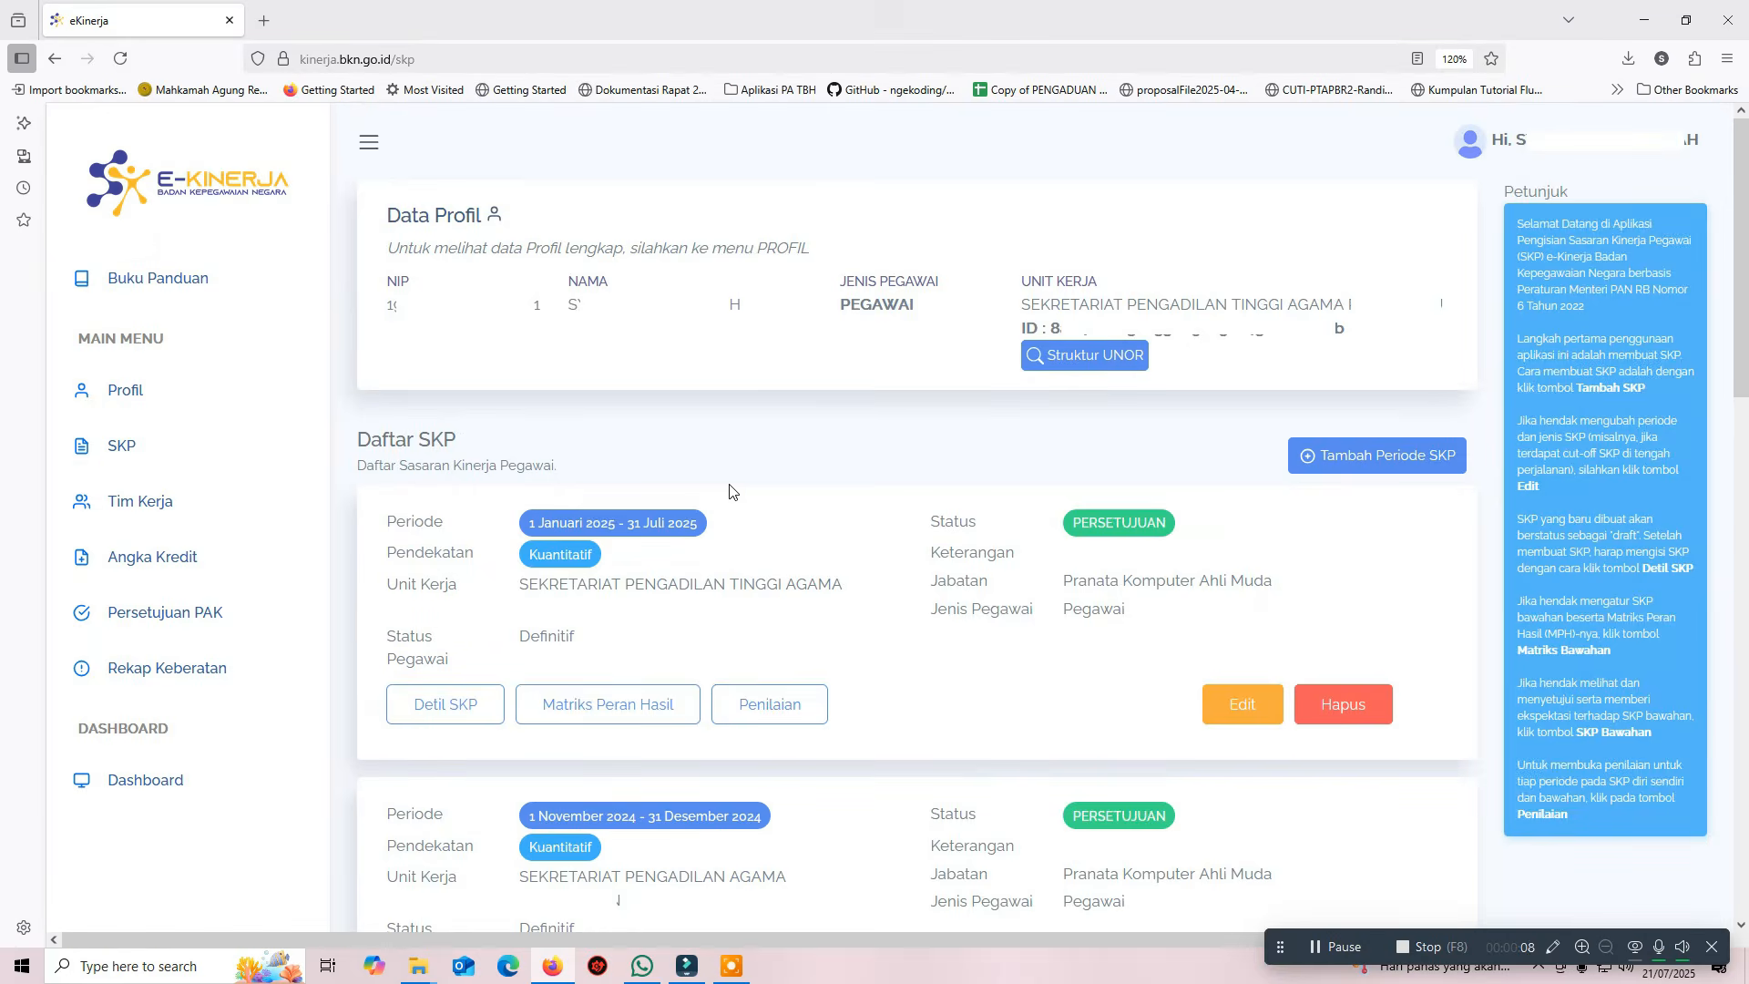
scroll(1055, 530, "down", 1)
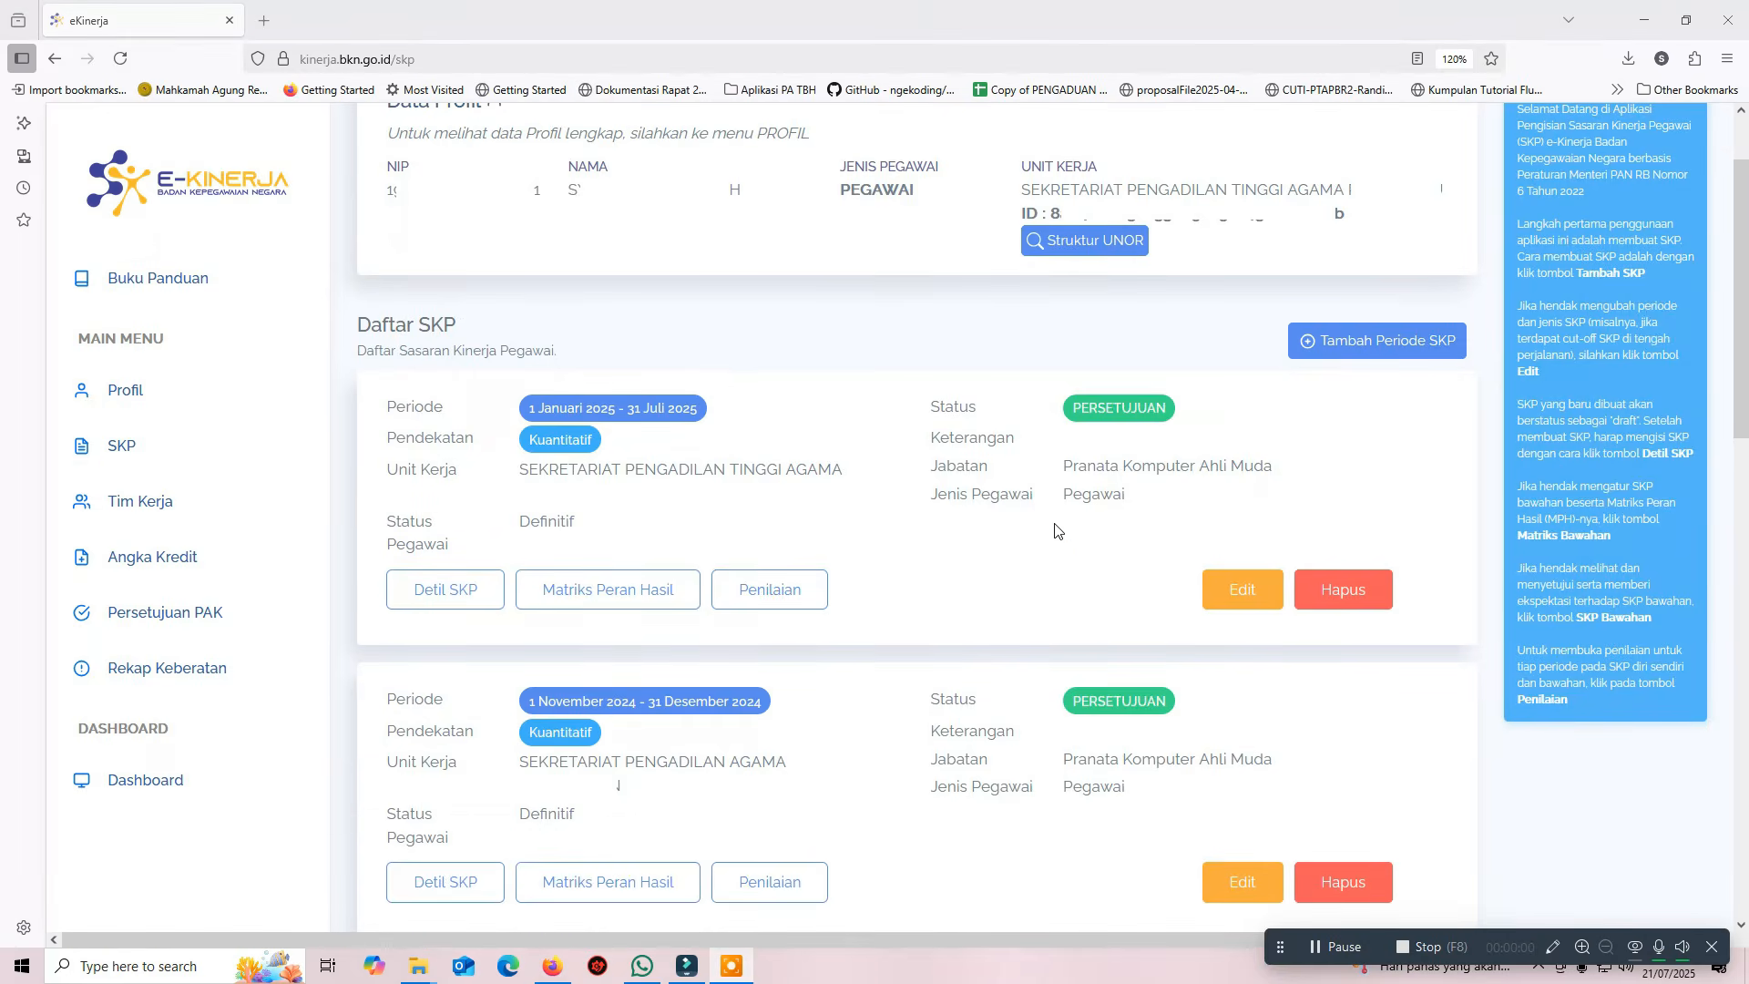
Fill a new SKP period from 01/08/2025 to 31/12/2025 with the Kuantitatif approach
left_click(1408, 351)
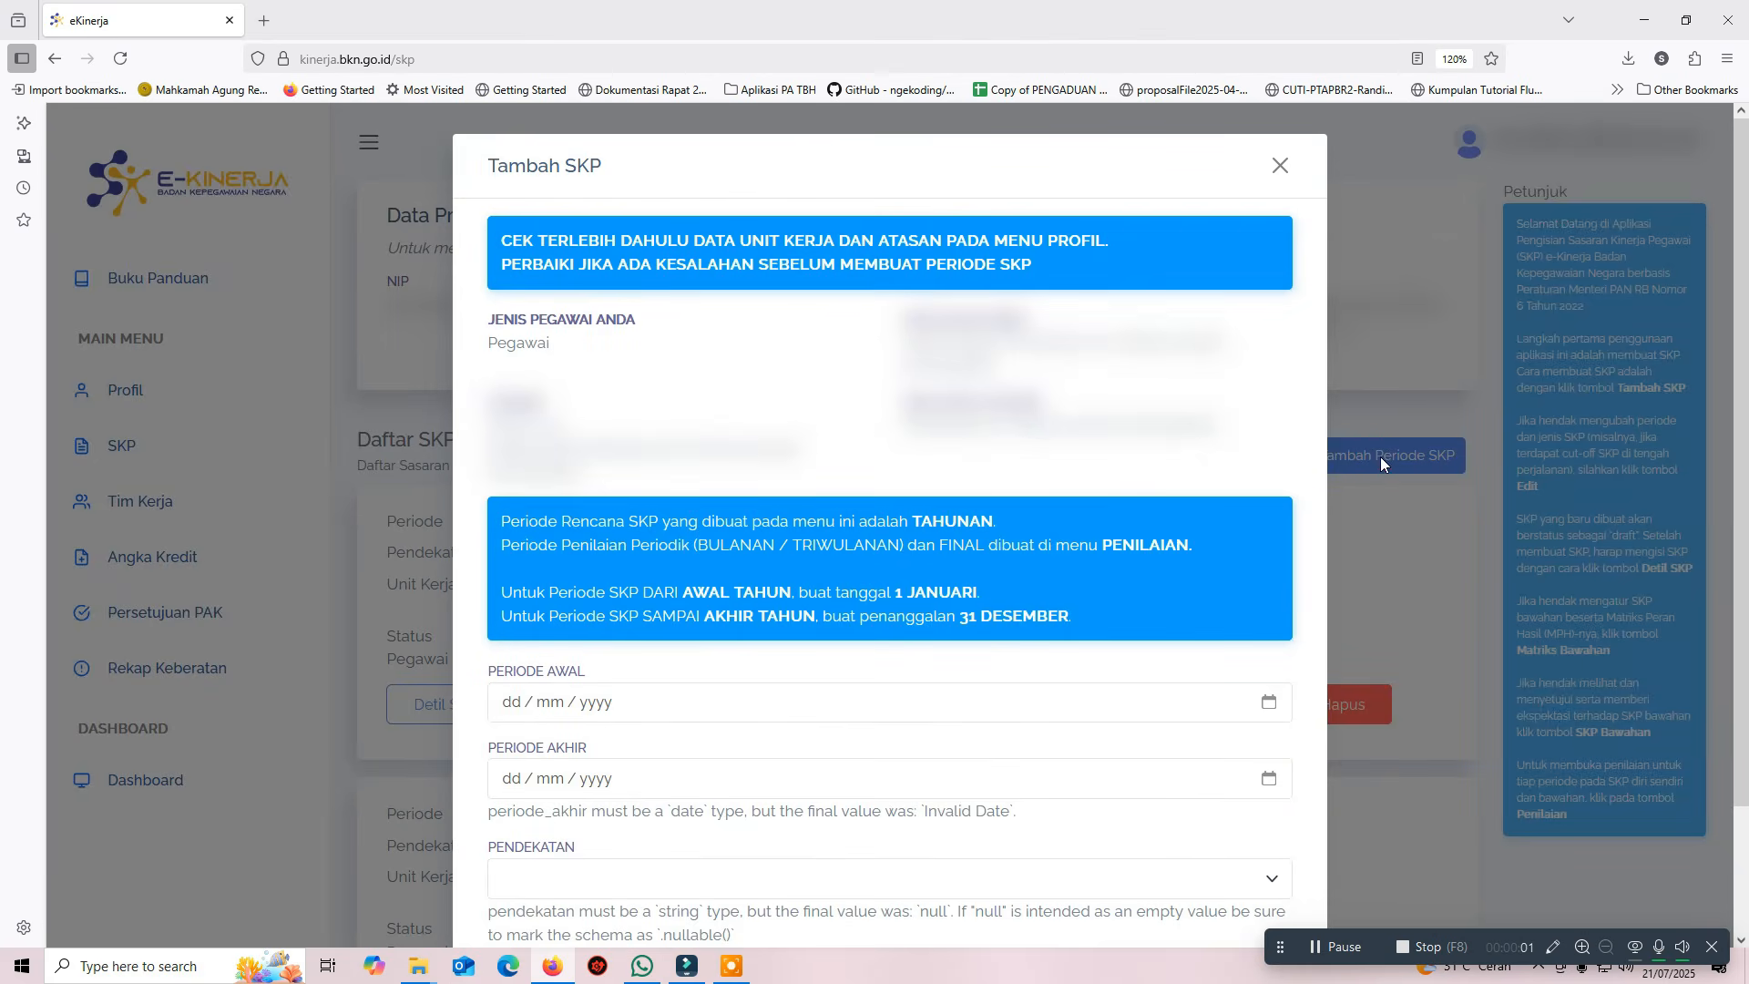
scroll(1234, 707, "down", 1)
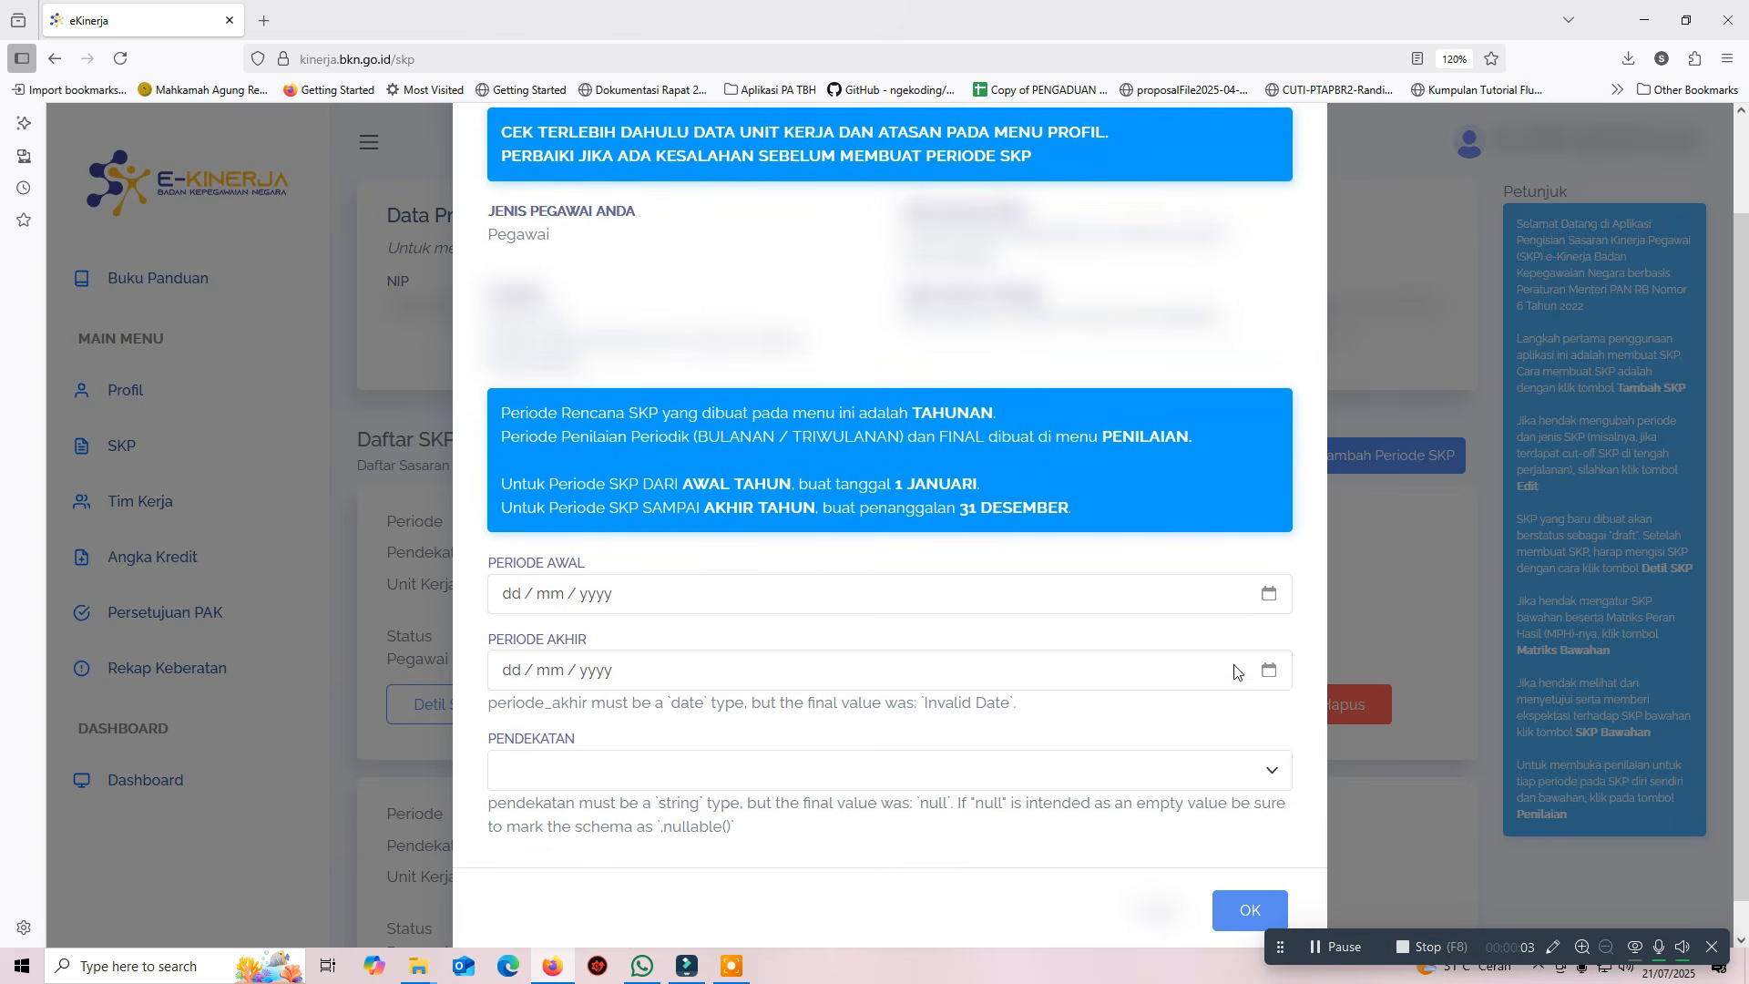
left_click(1268, 603)
left_click(692, 648)
left_click(676, 699)
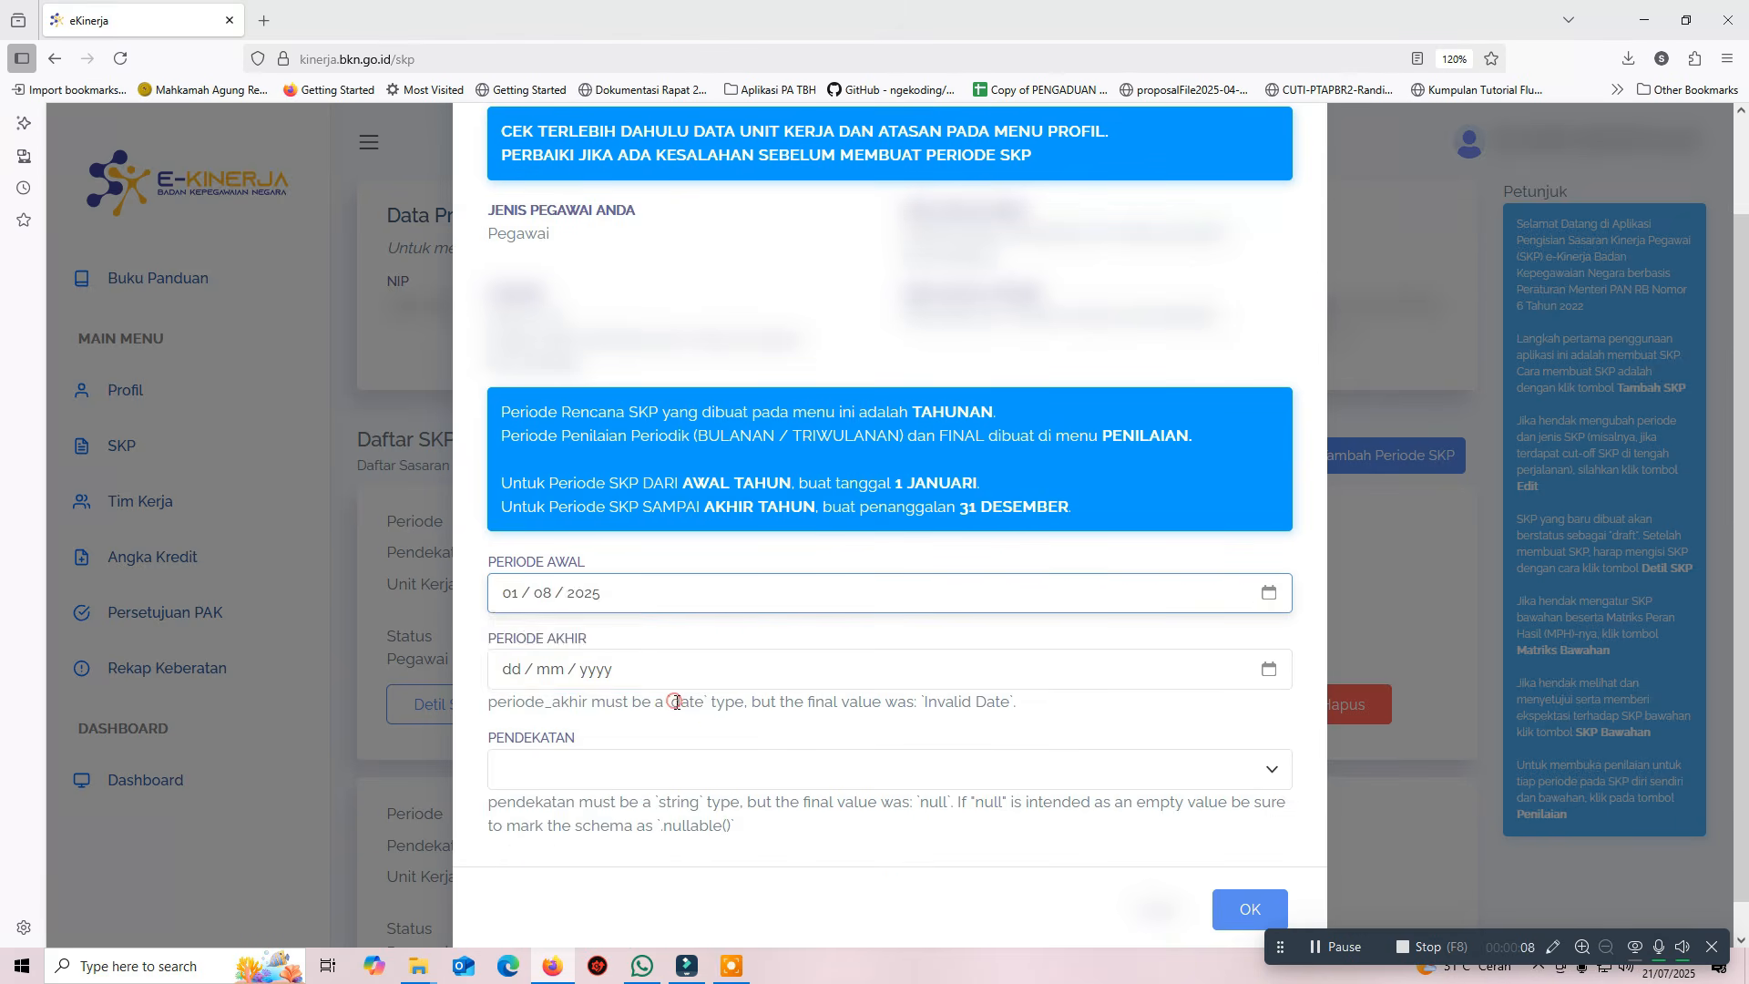
left_click(674, 671)
left_click(612, 558)
left_click(656, 738)
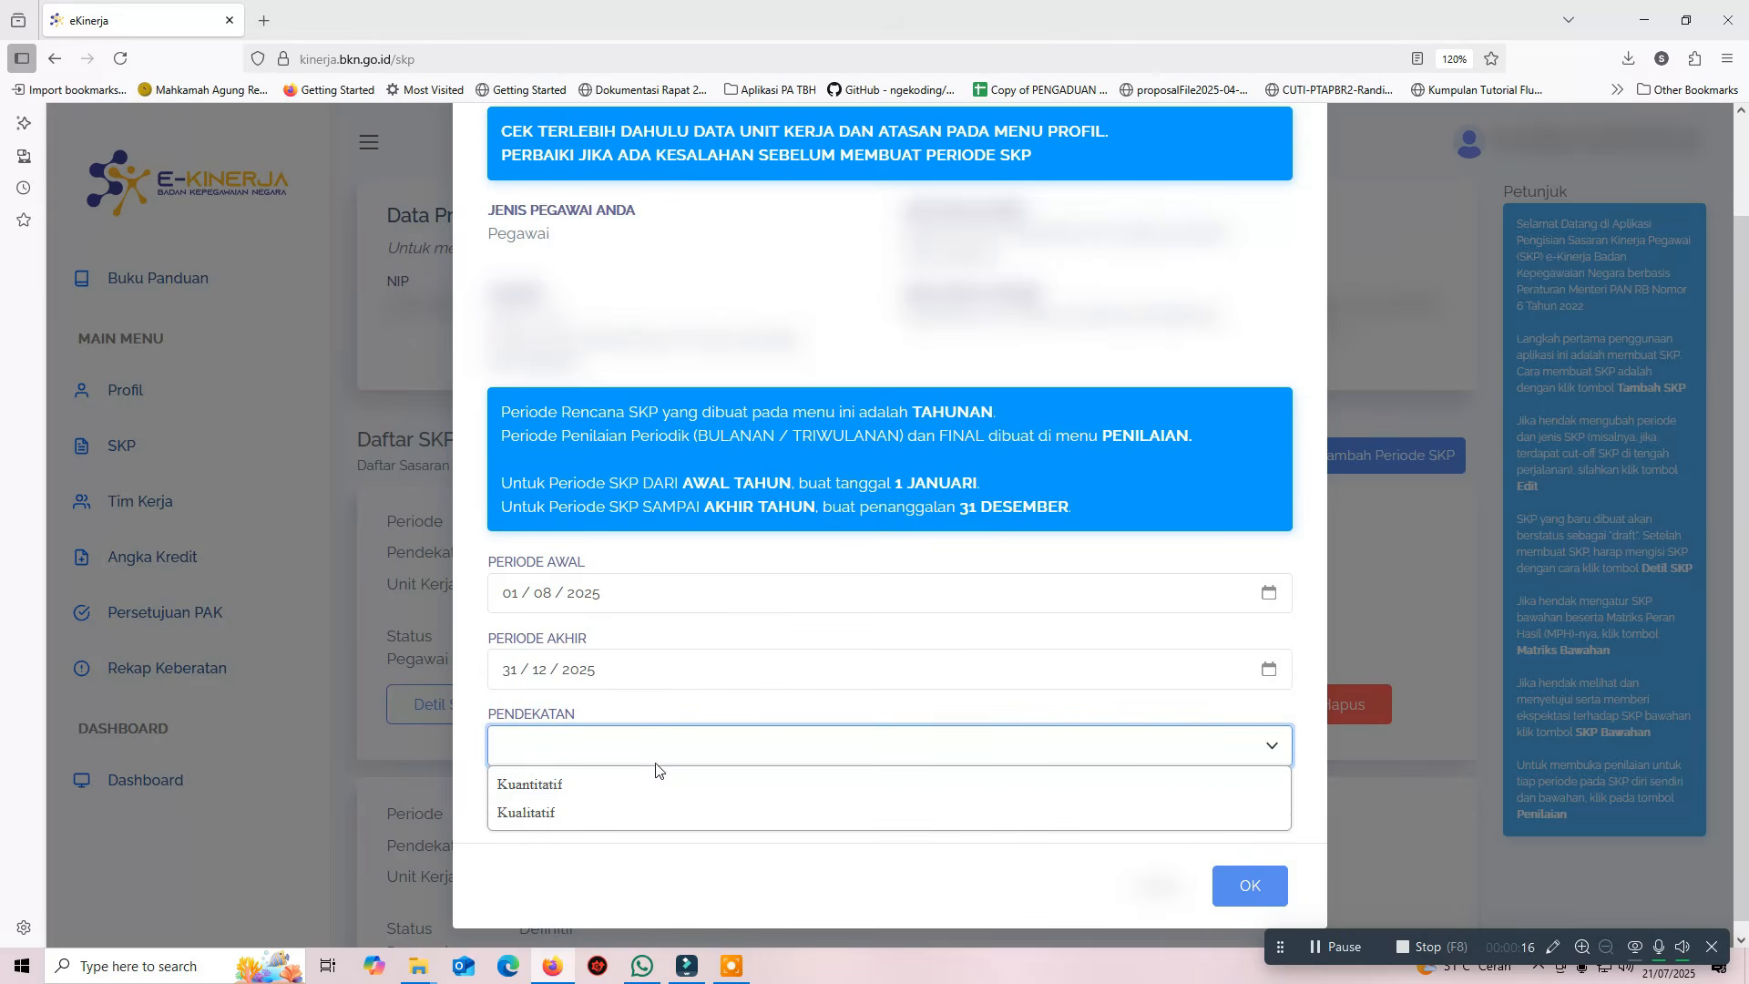
left_click(652, 786)
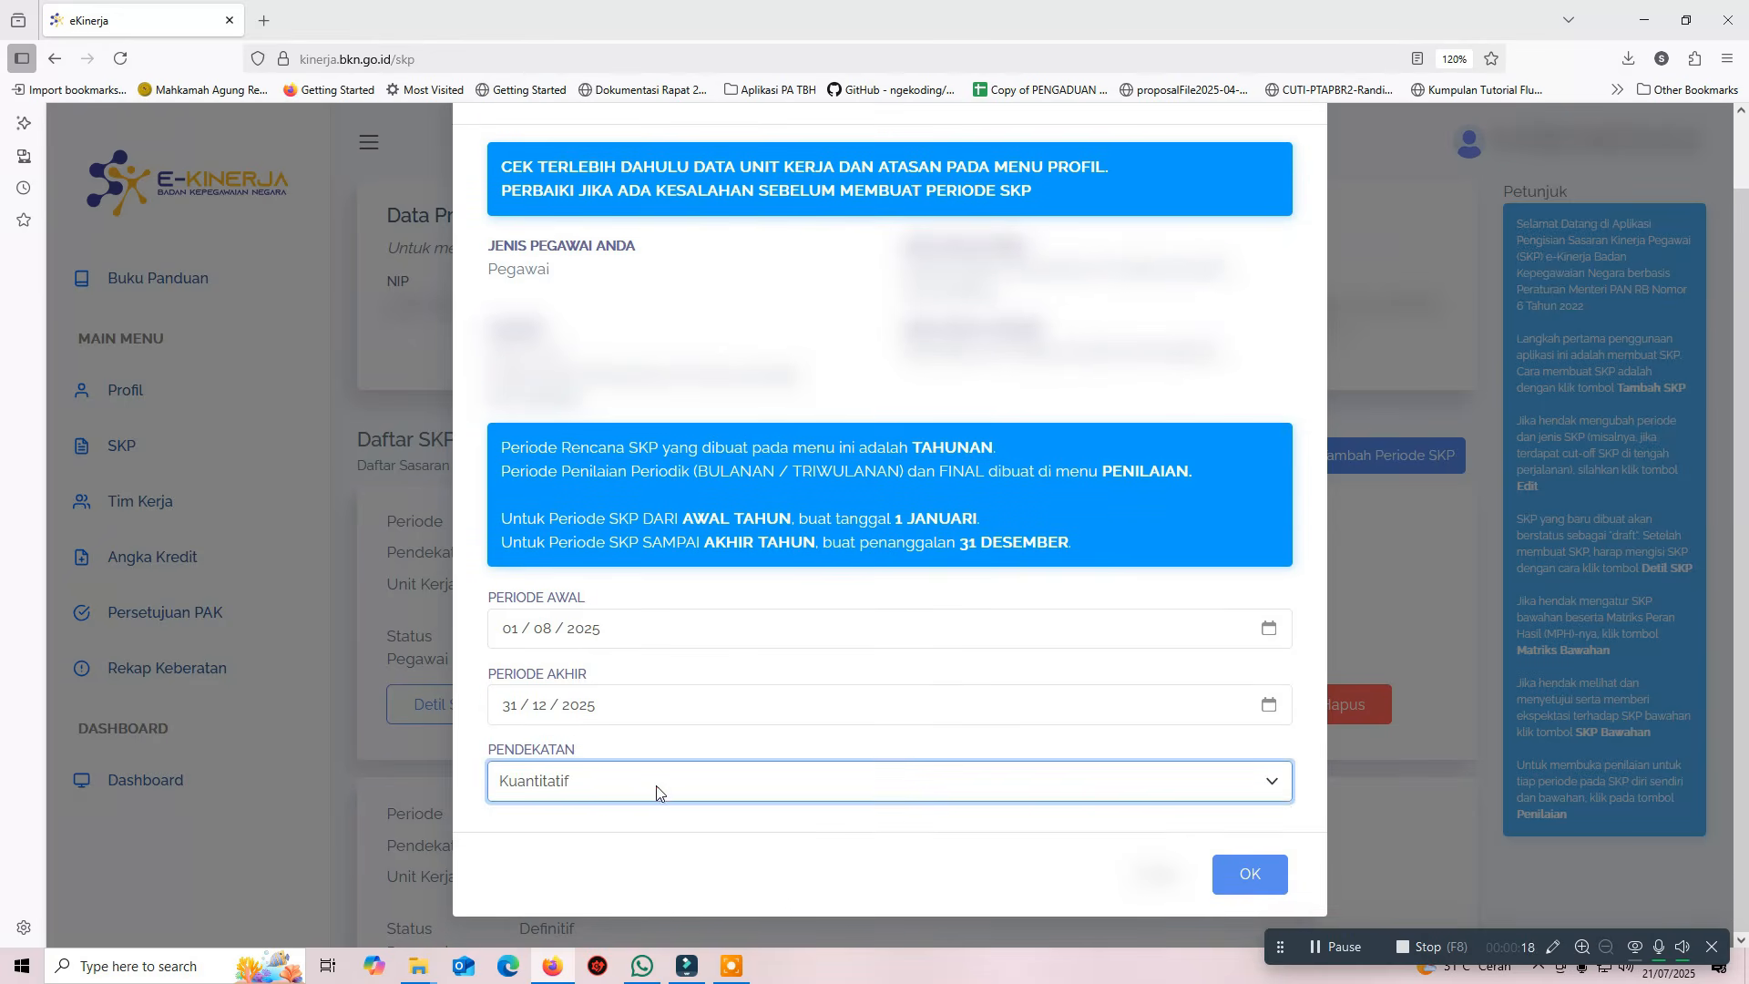
left_click(1266, 874)
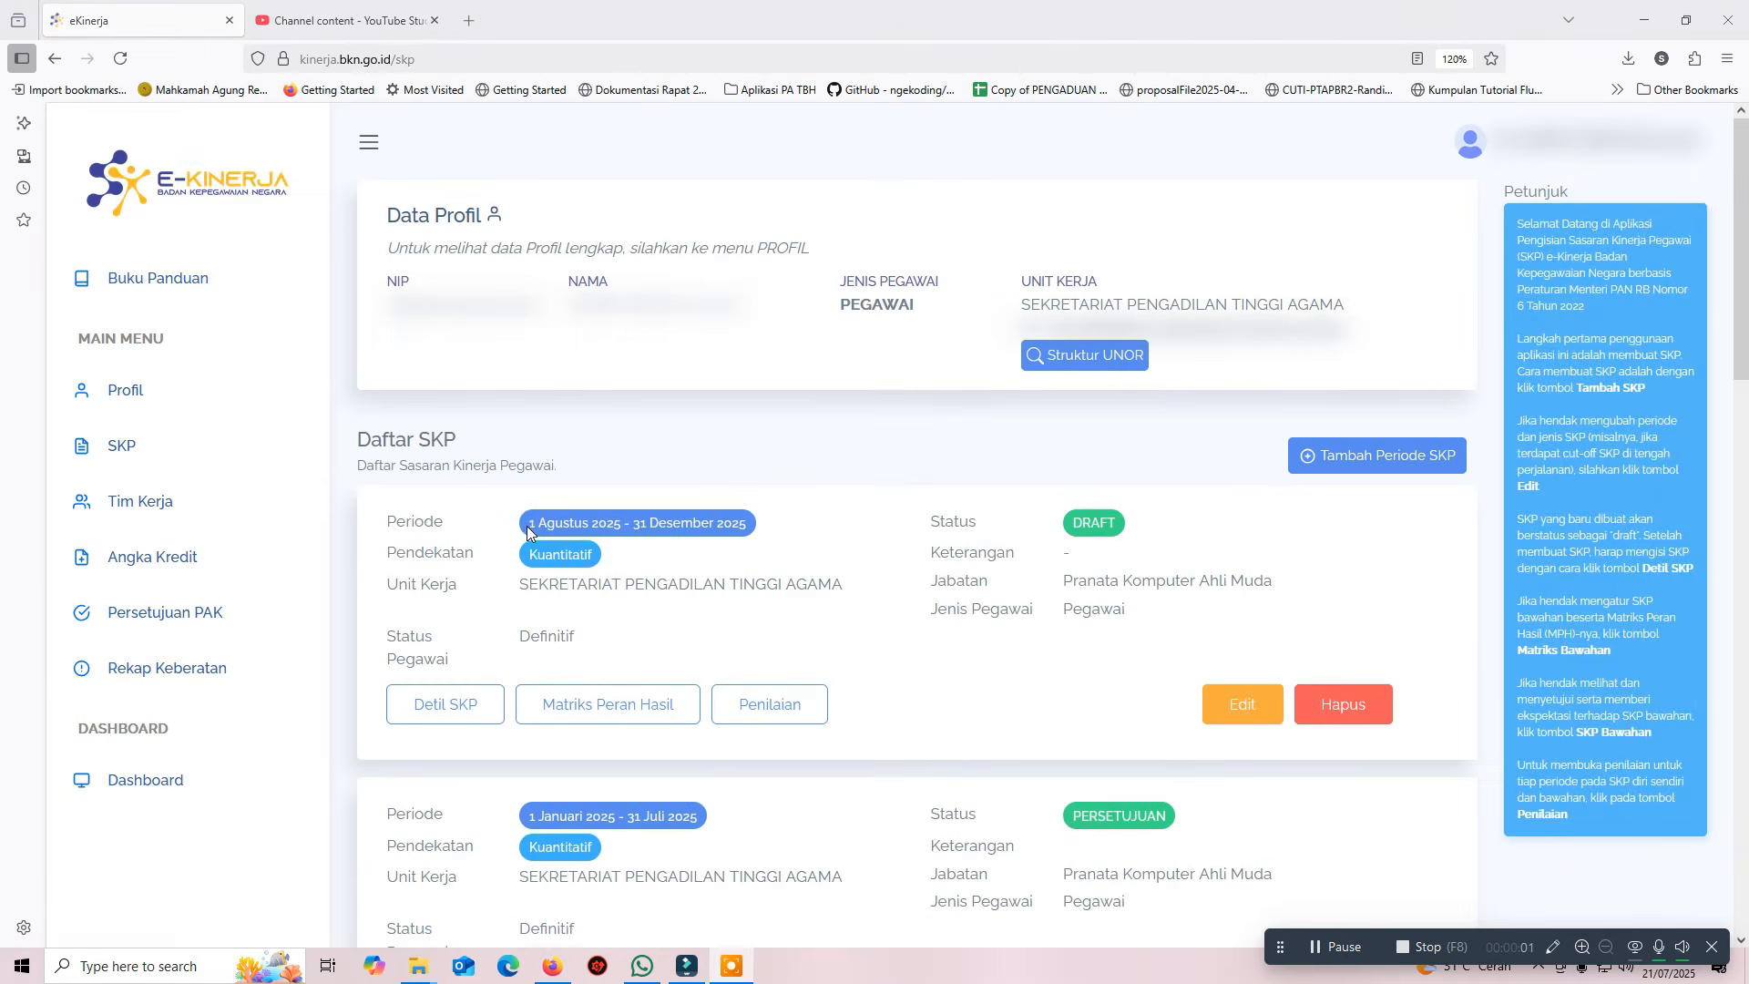
left_click_drag(528, 532, 779, 540)
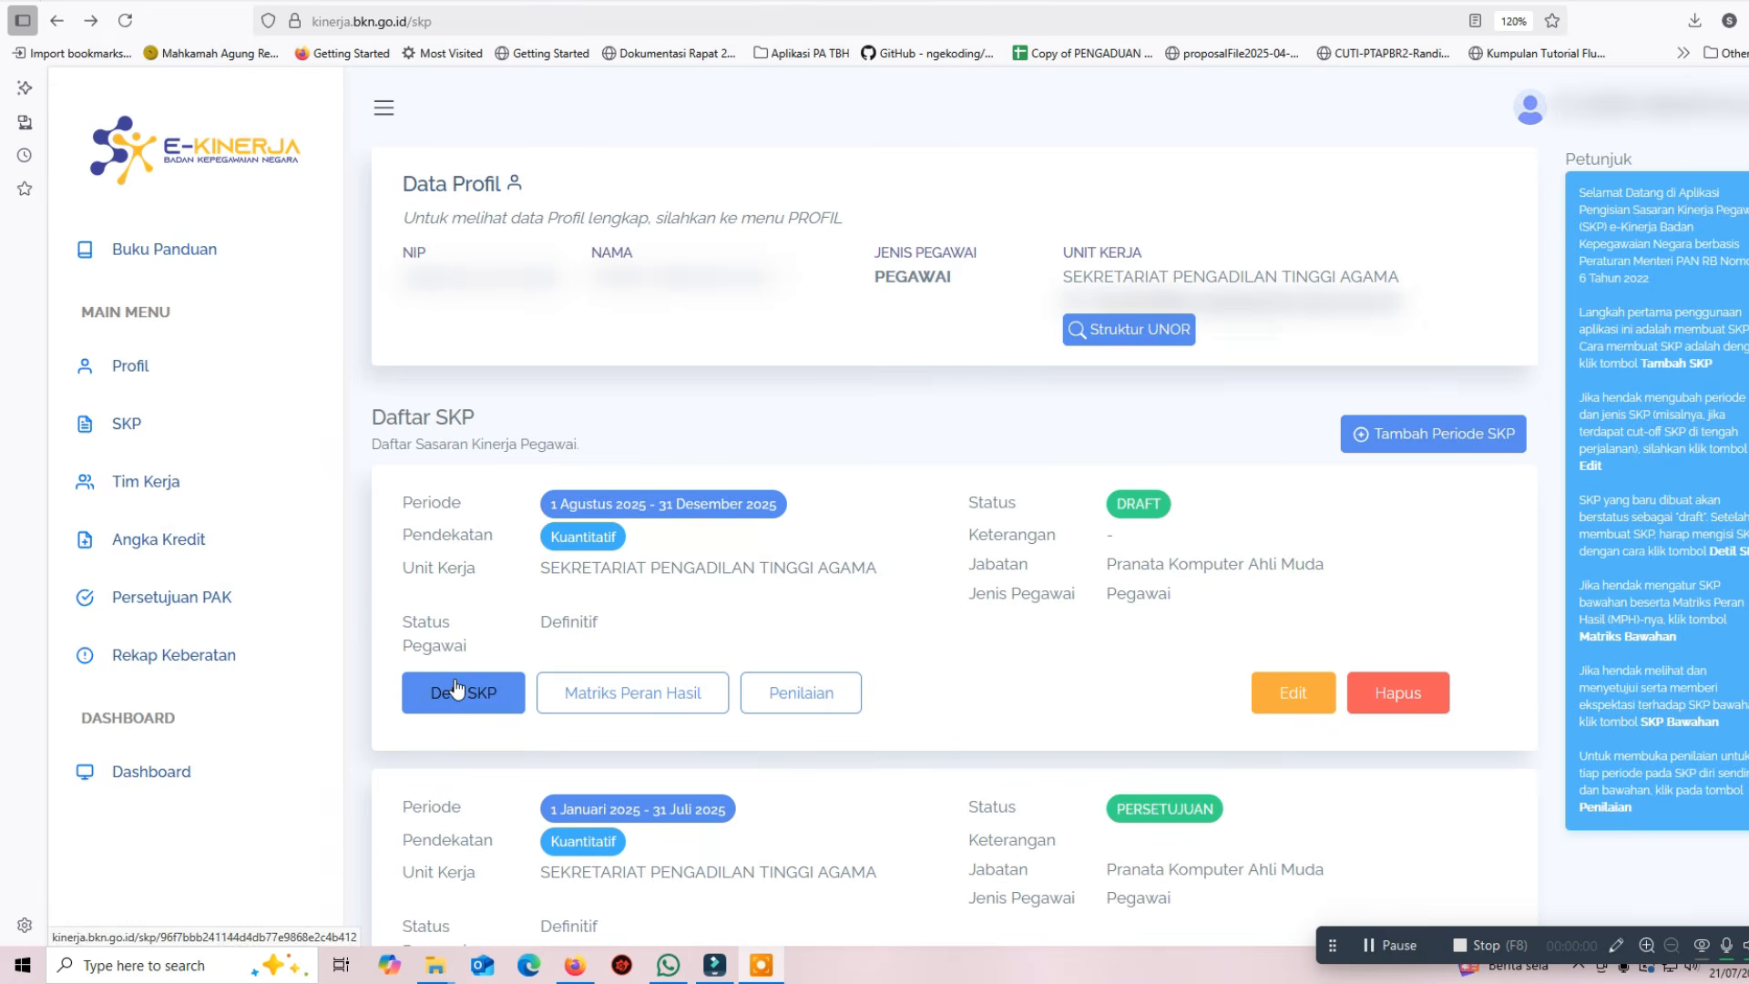
left_click(457, 689)
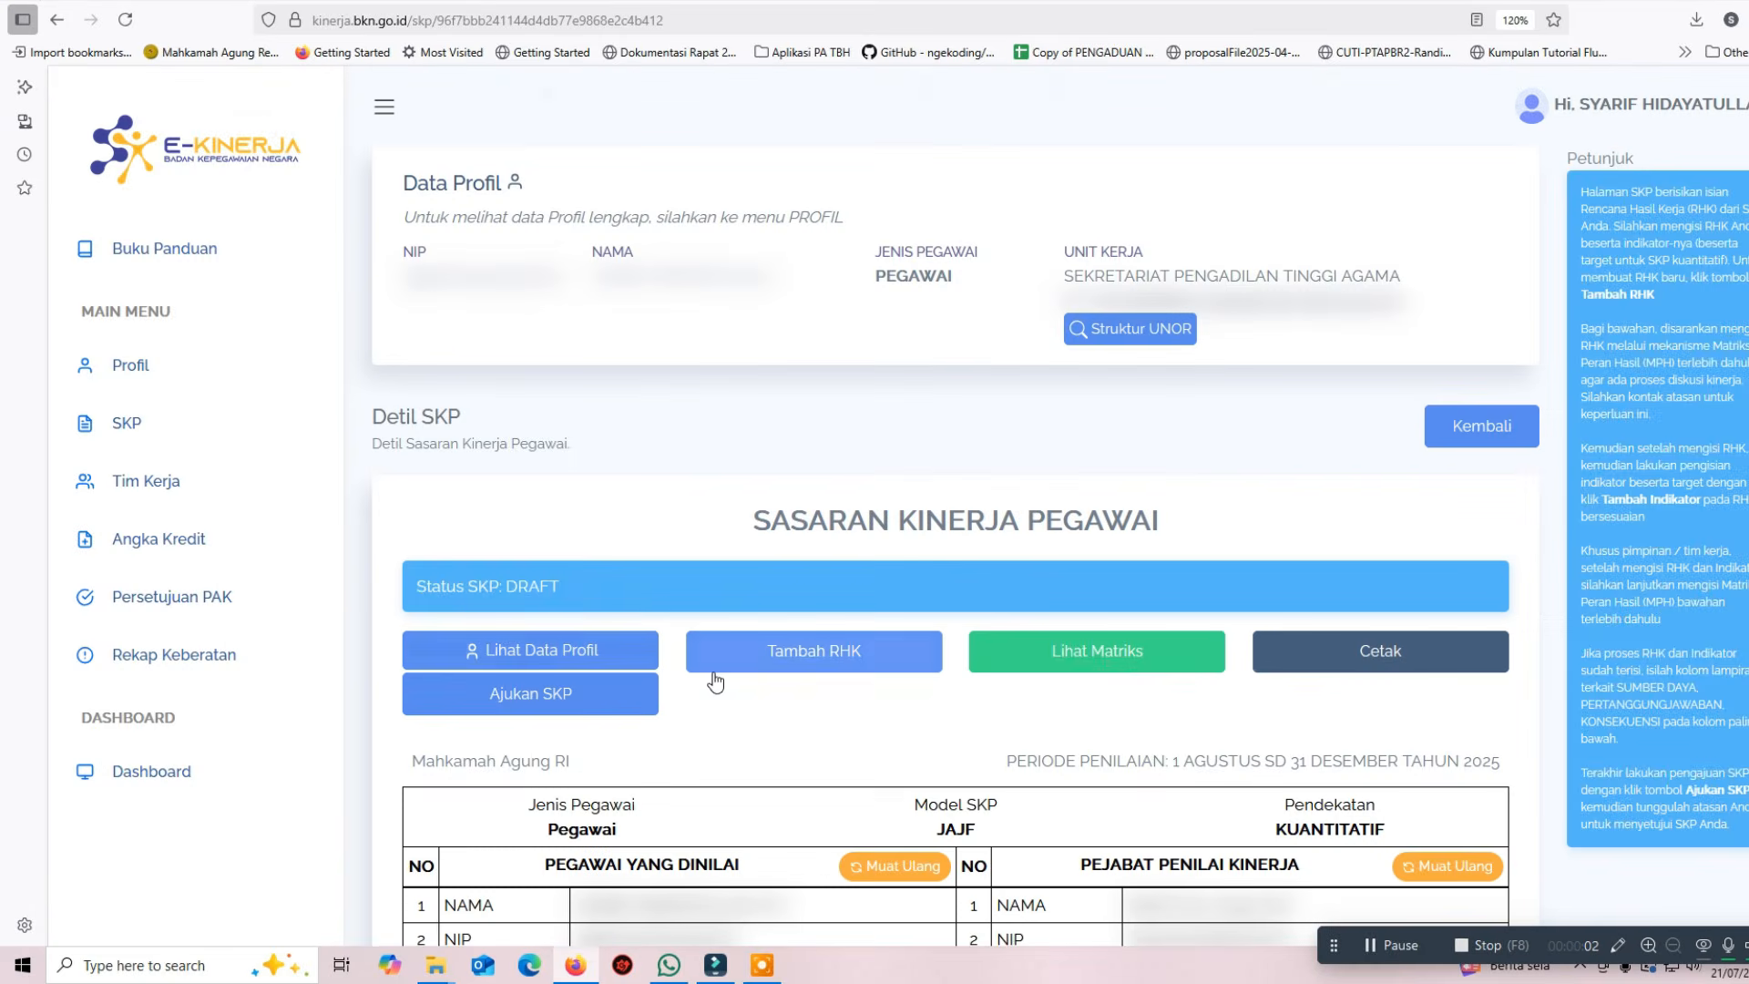
double_click(511, 584)
scroll(724, 697, "down", 4)
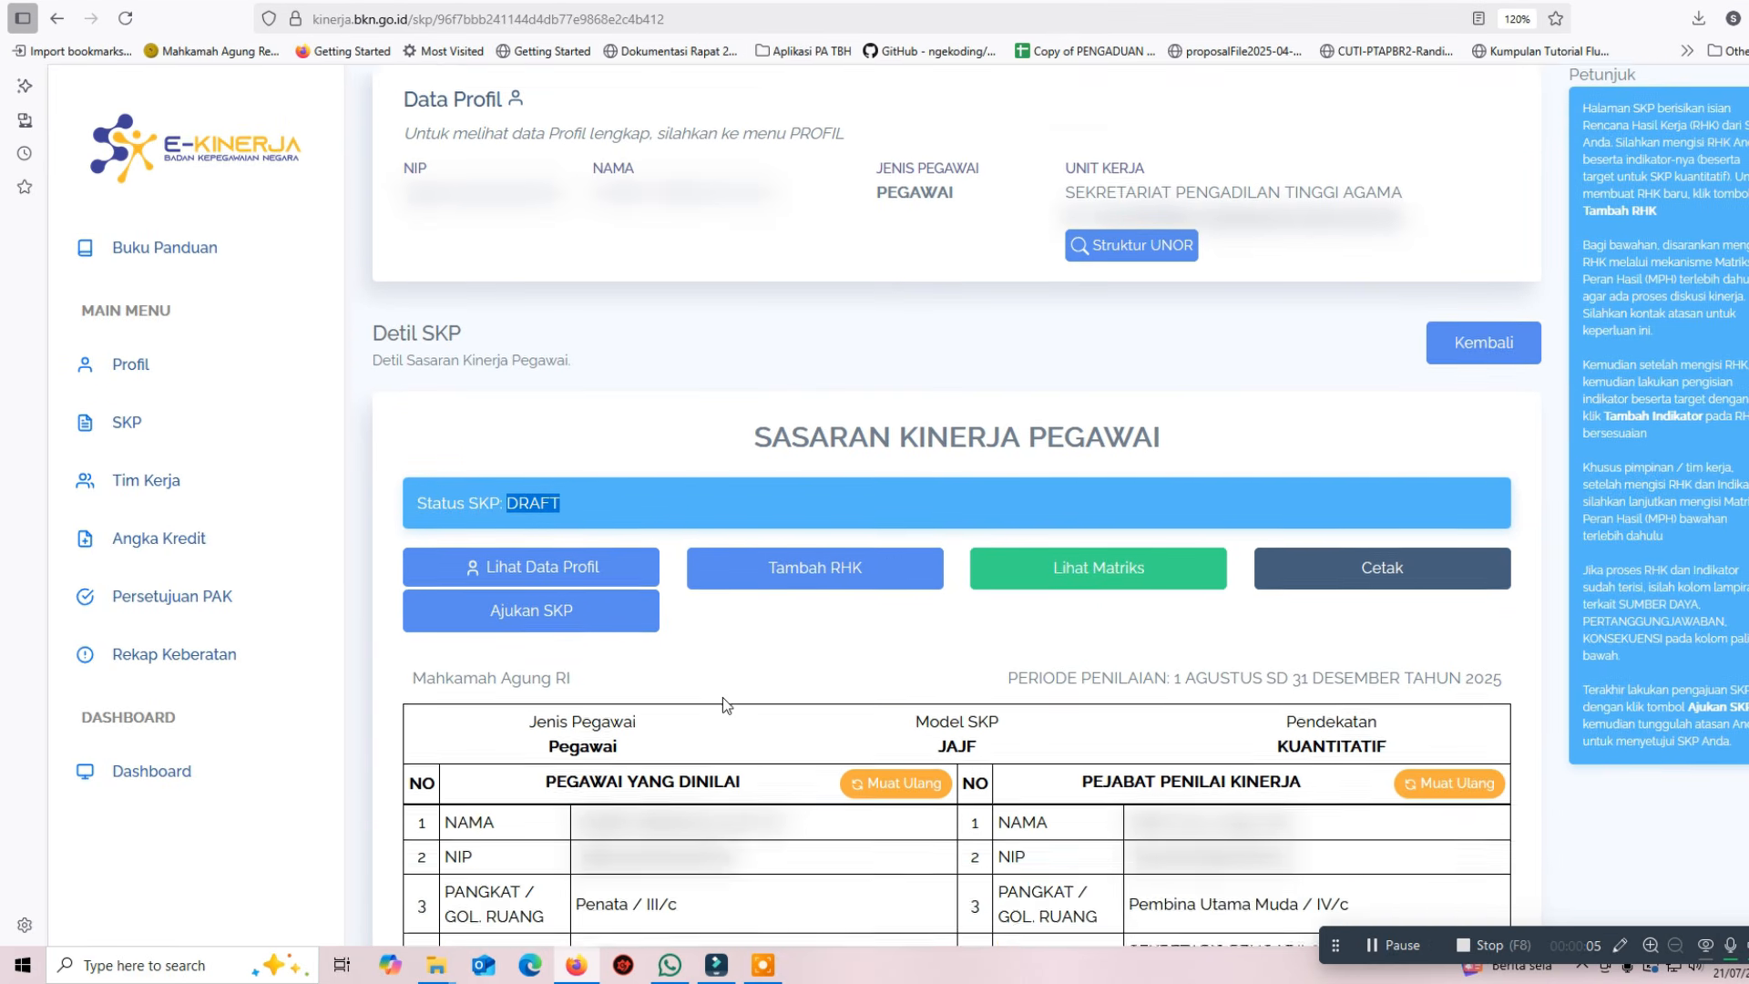
scroll(723, 697, "down", 9)
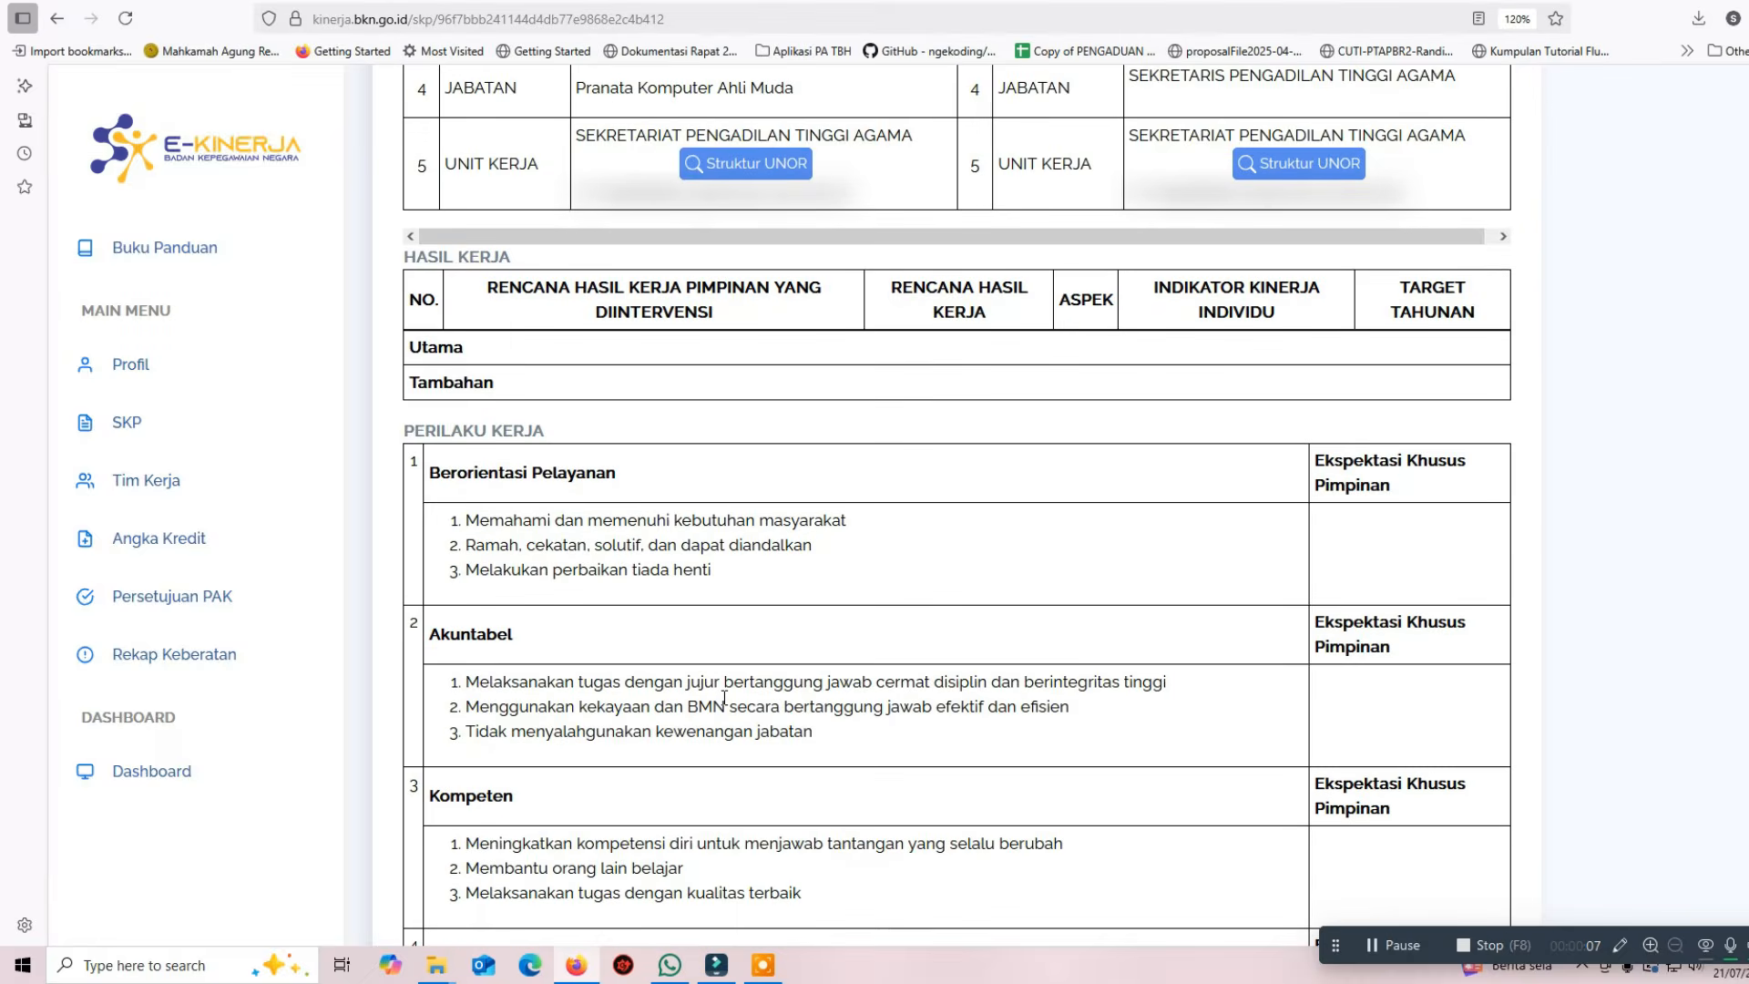
scroll(724, 698, "down", 9)
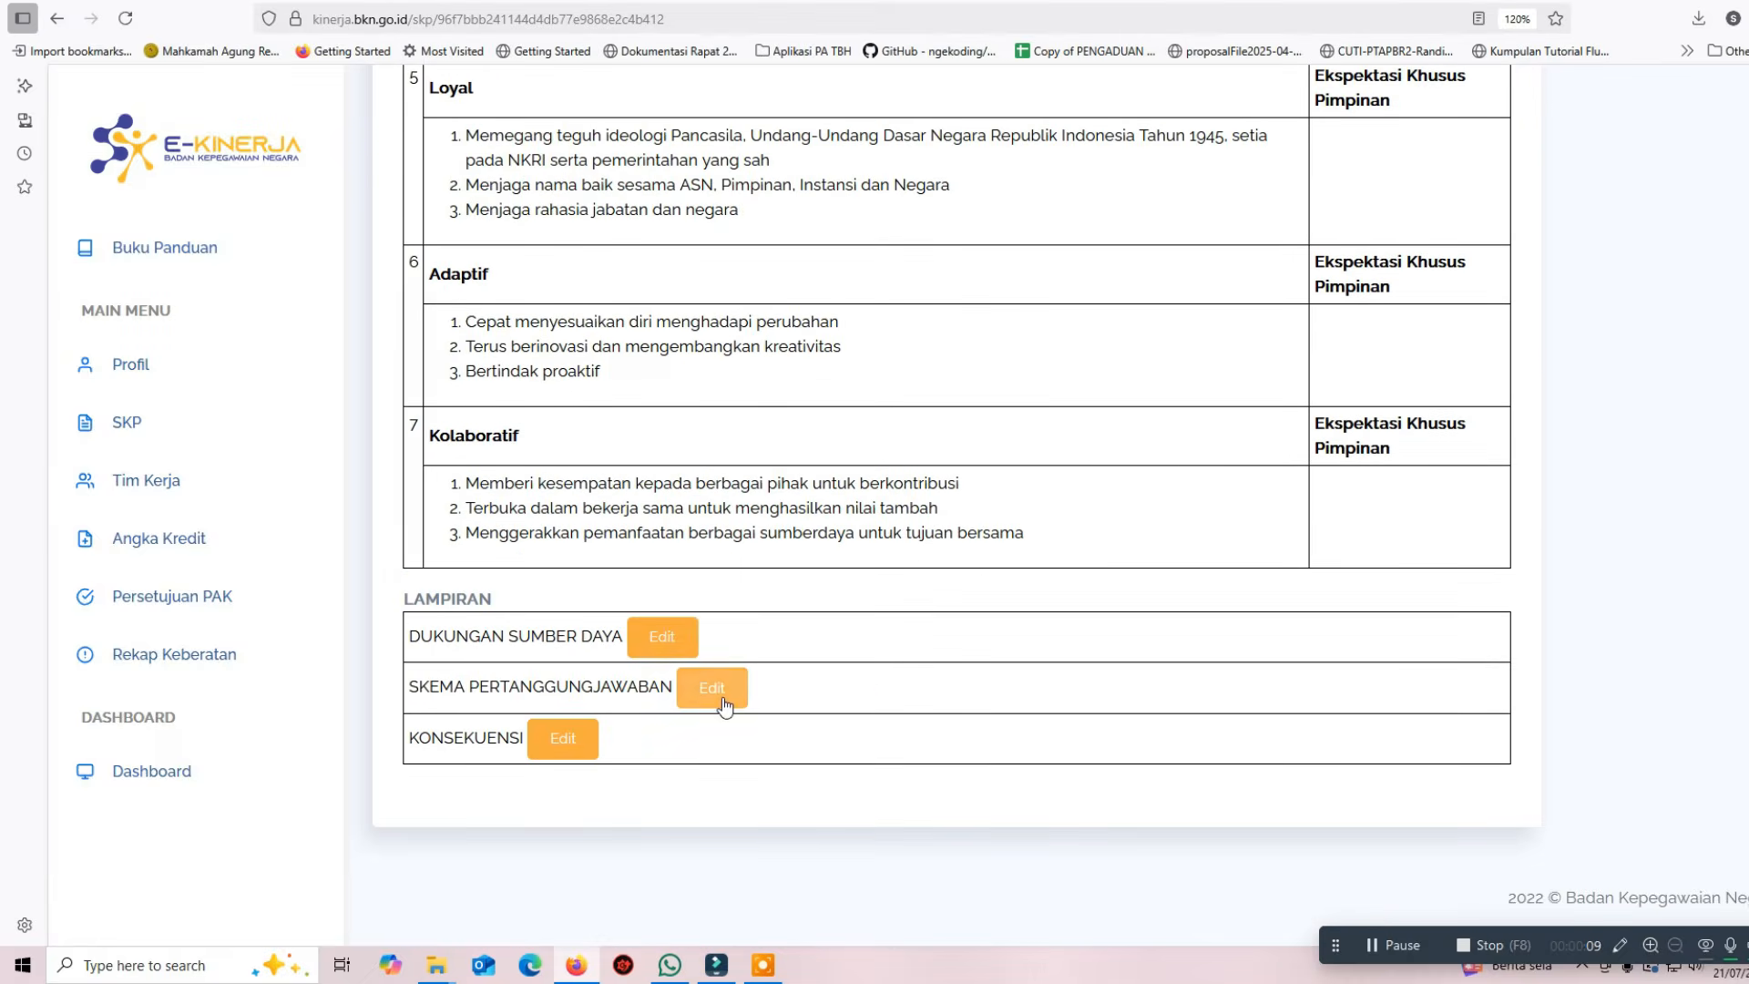
scroll(1308, 786, "up", 20)
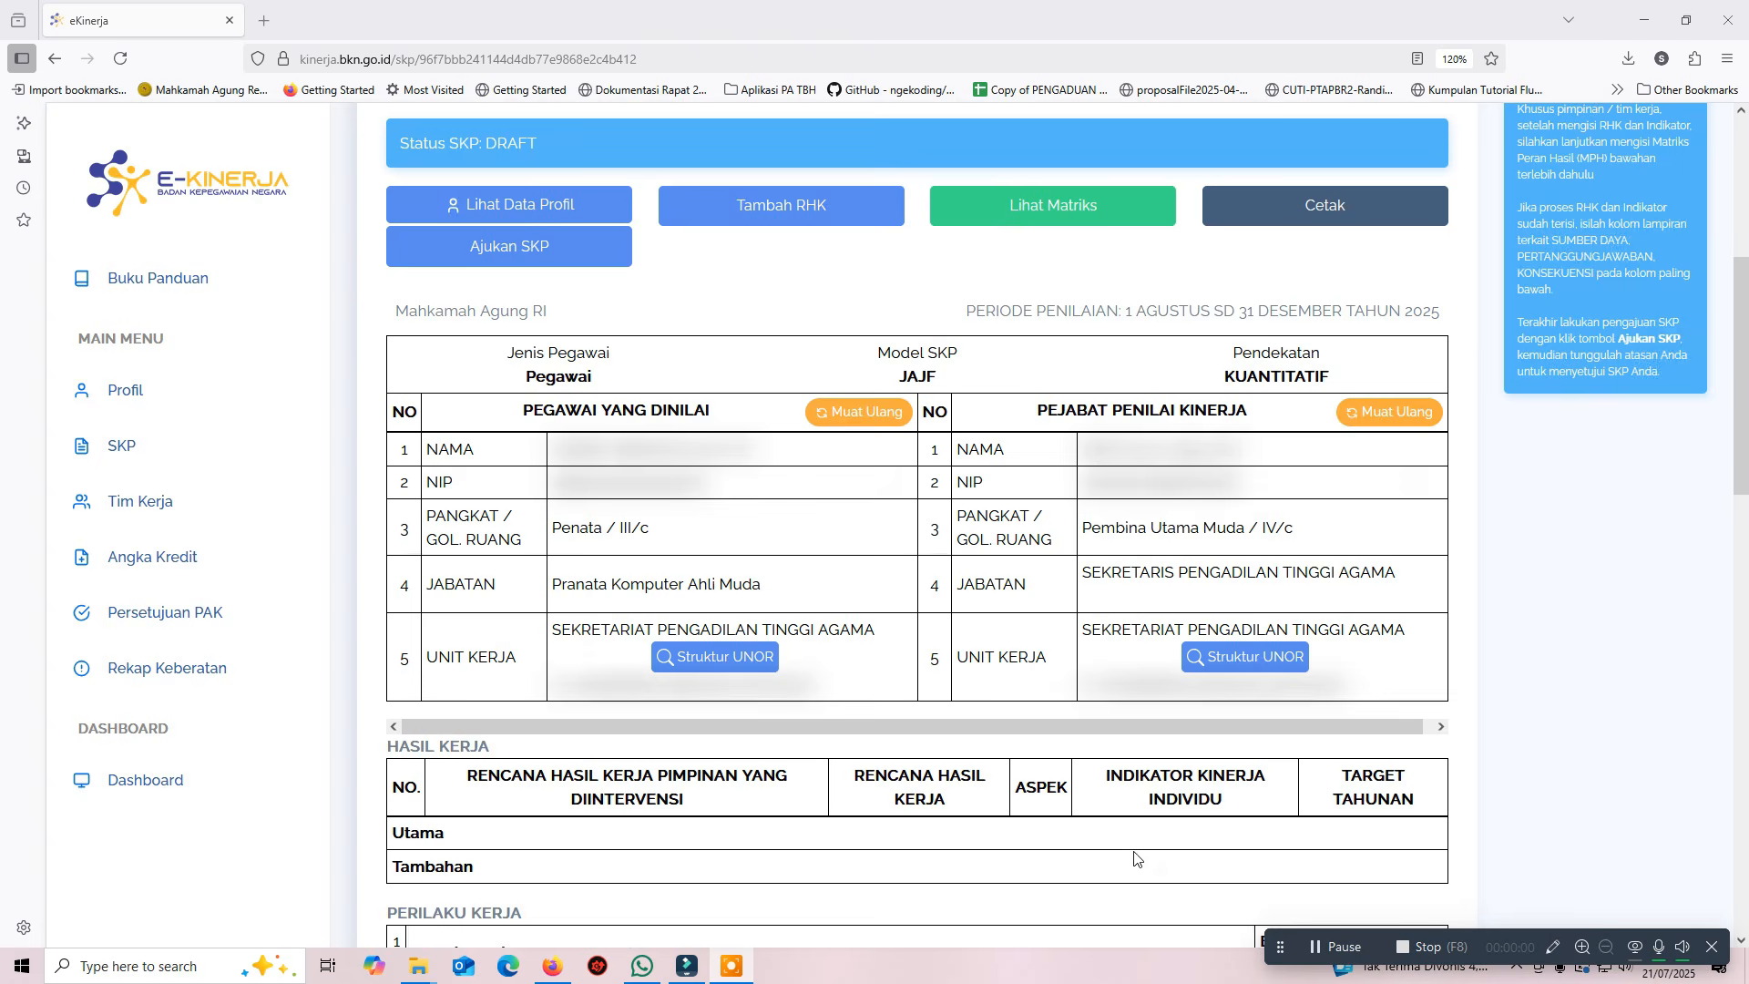
left_click_drag(853, 776, 958, 805)
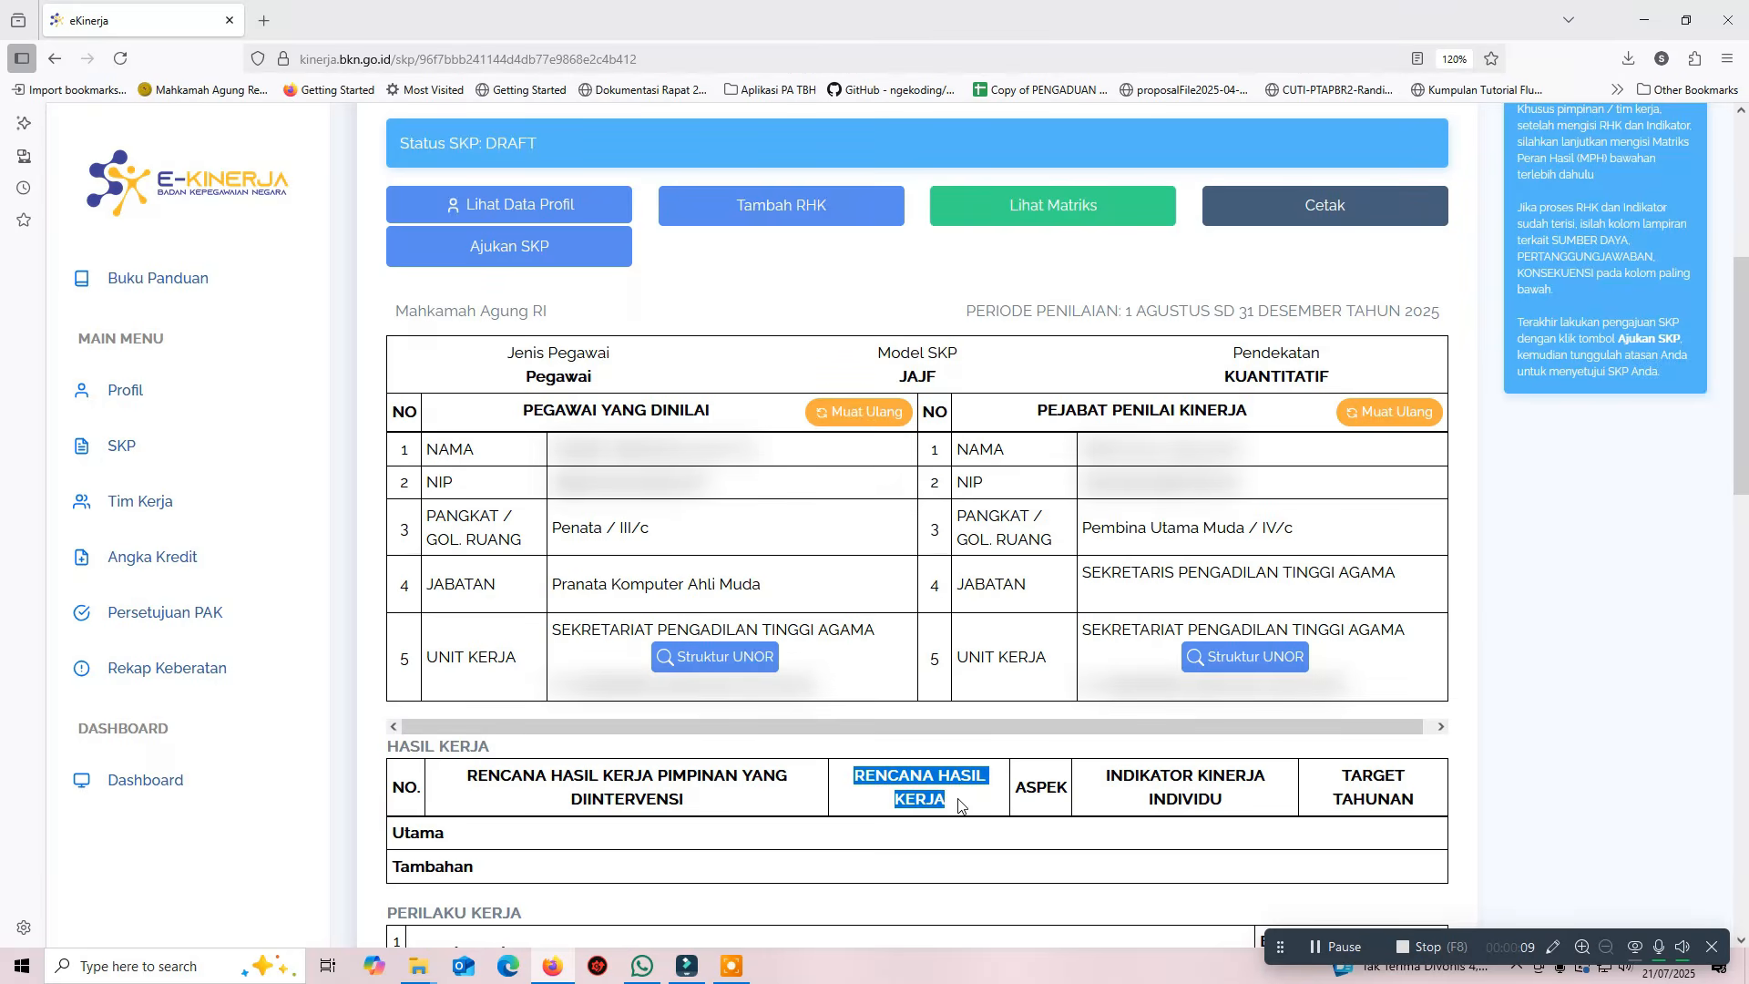
Add Utama RHK 'Terlaksananya pengelolaan data (Data Management)' under the superior's IT management RHK
left_click(770, 208)
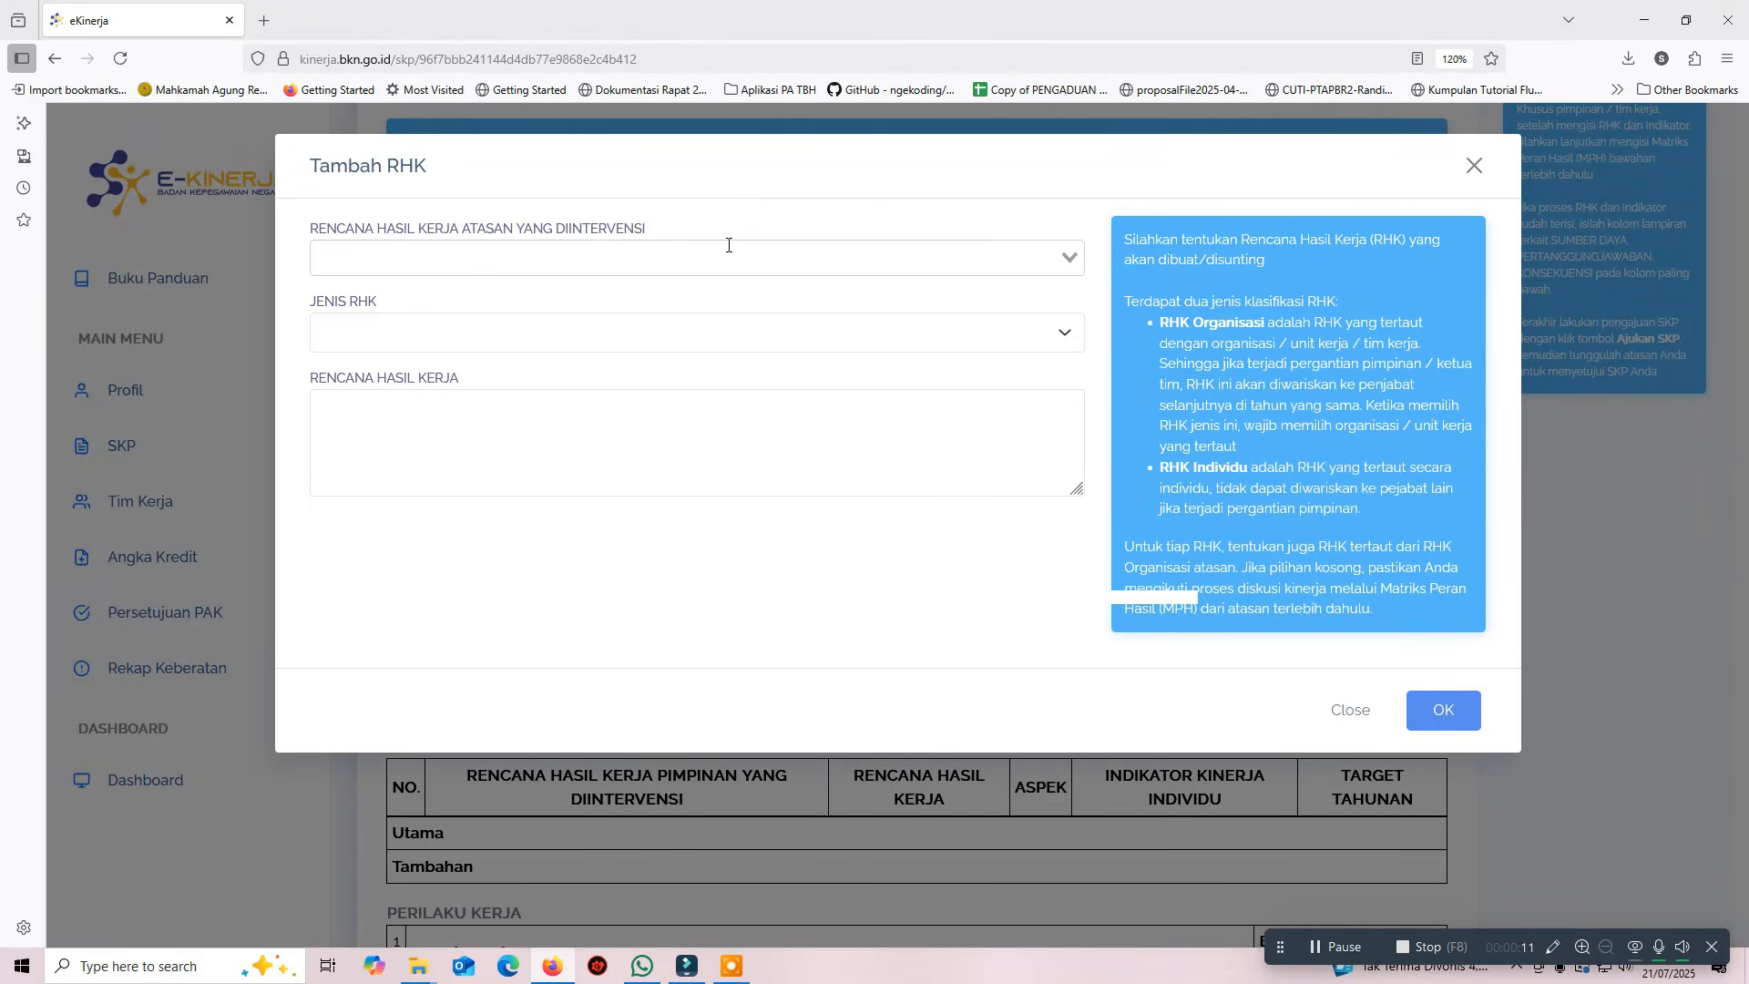
left_click(671, 264)
scroll(652, 545, "down", 5)
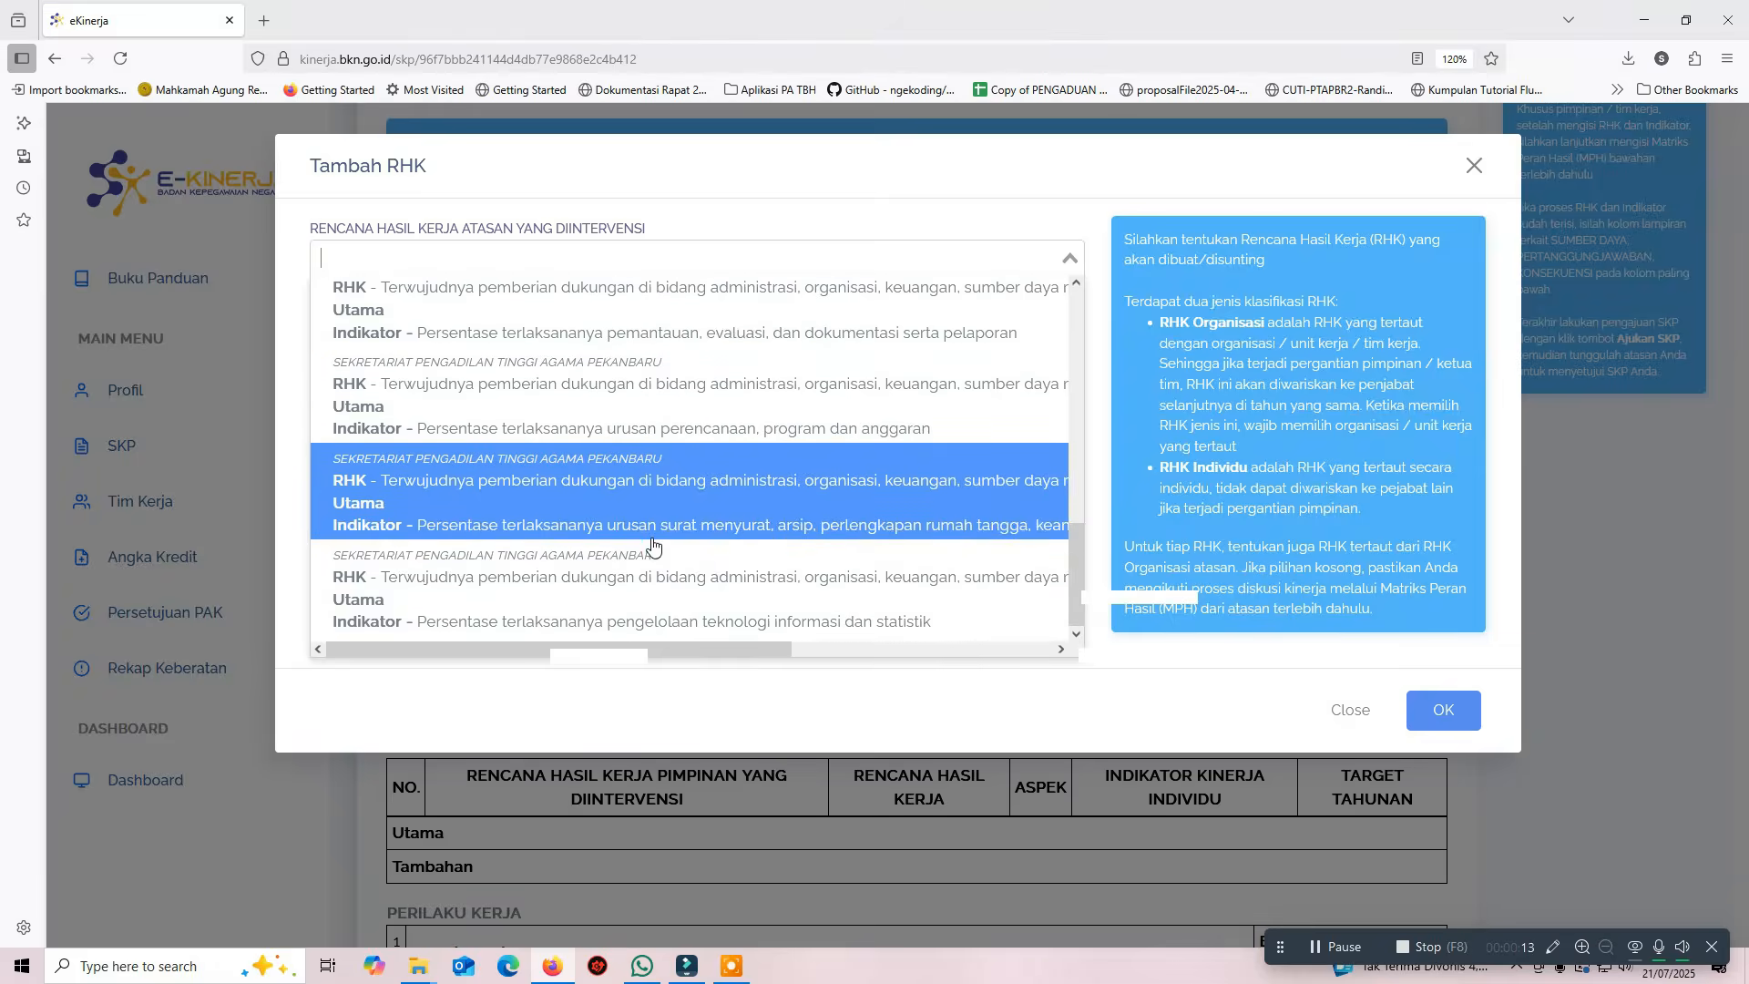
left_click(659, 586)
left_click(546, 345)
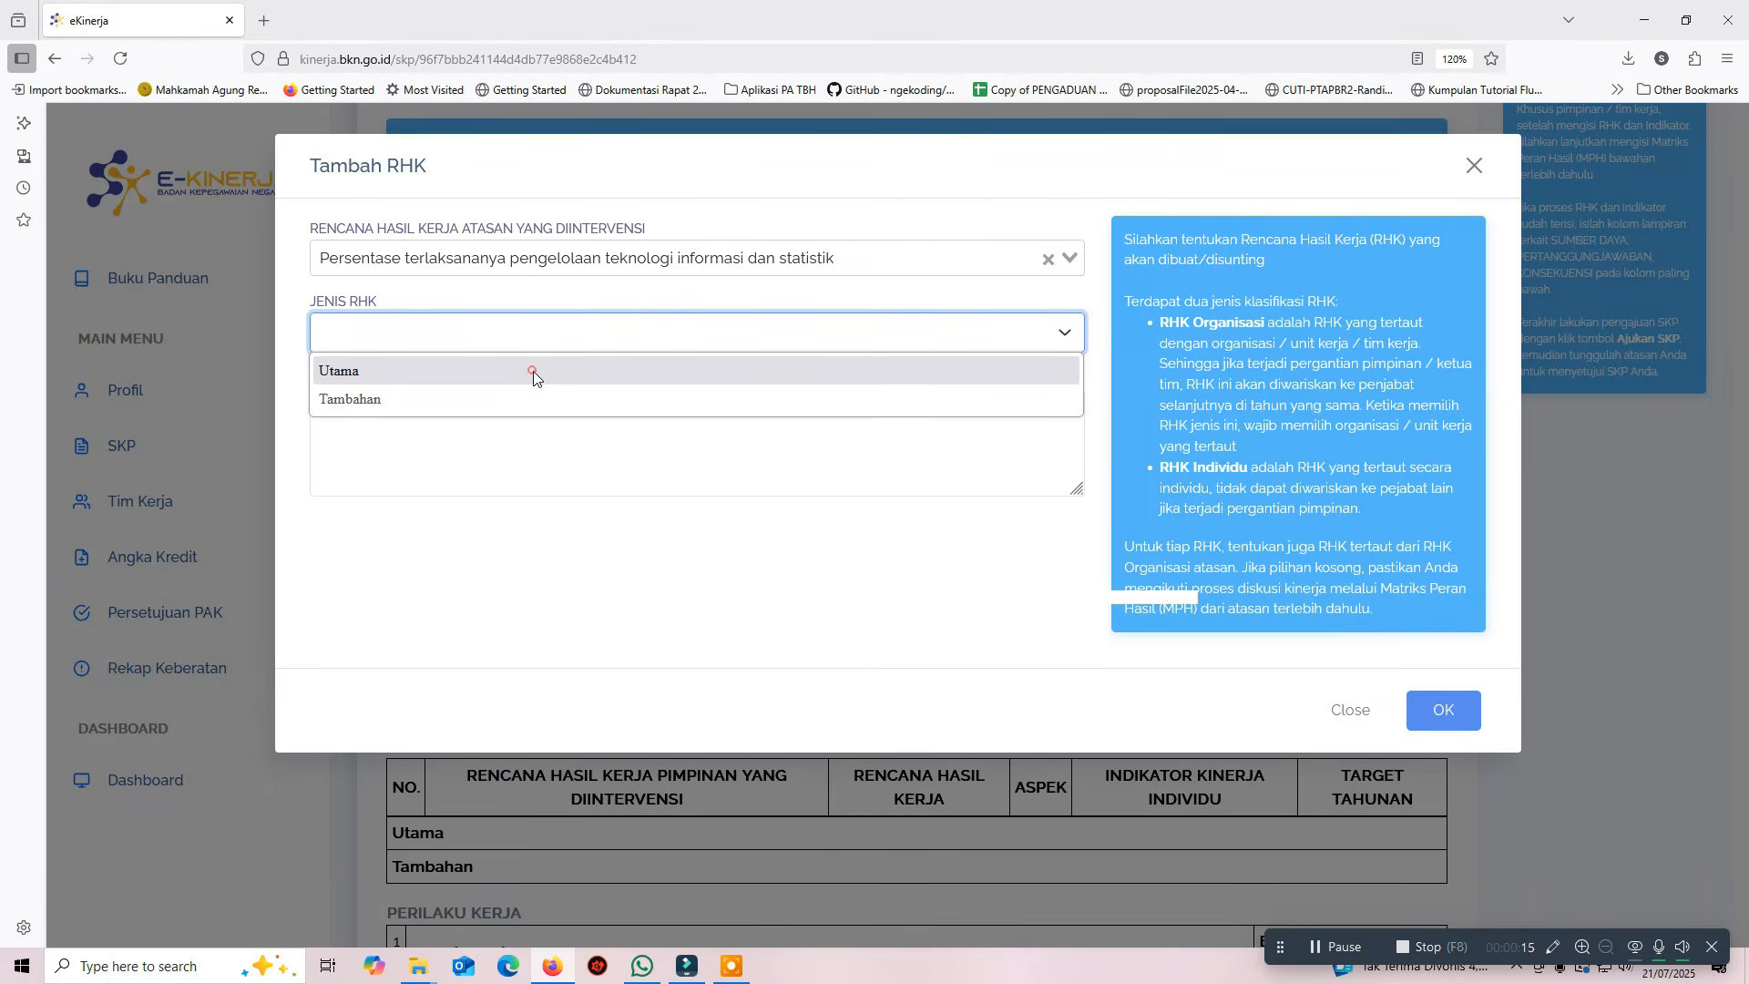
left_click(533, 372)
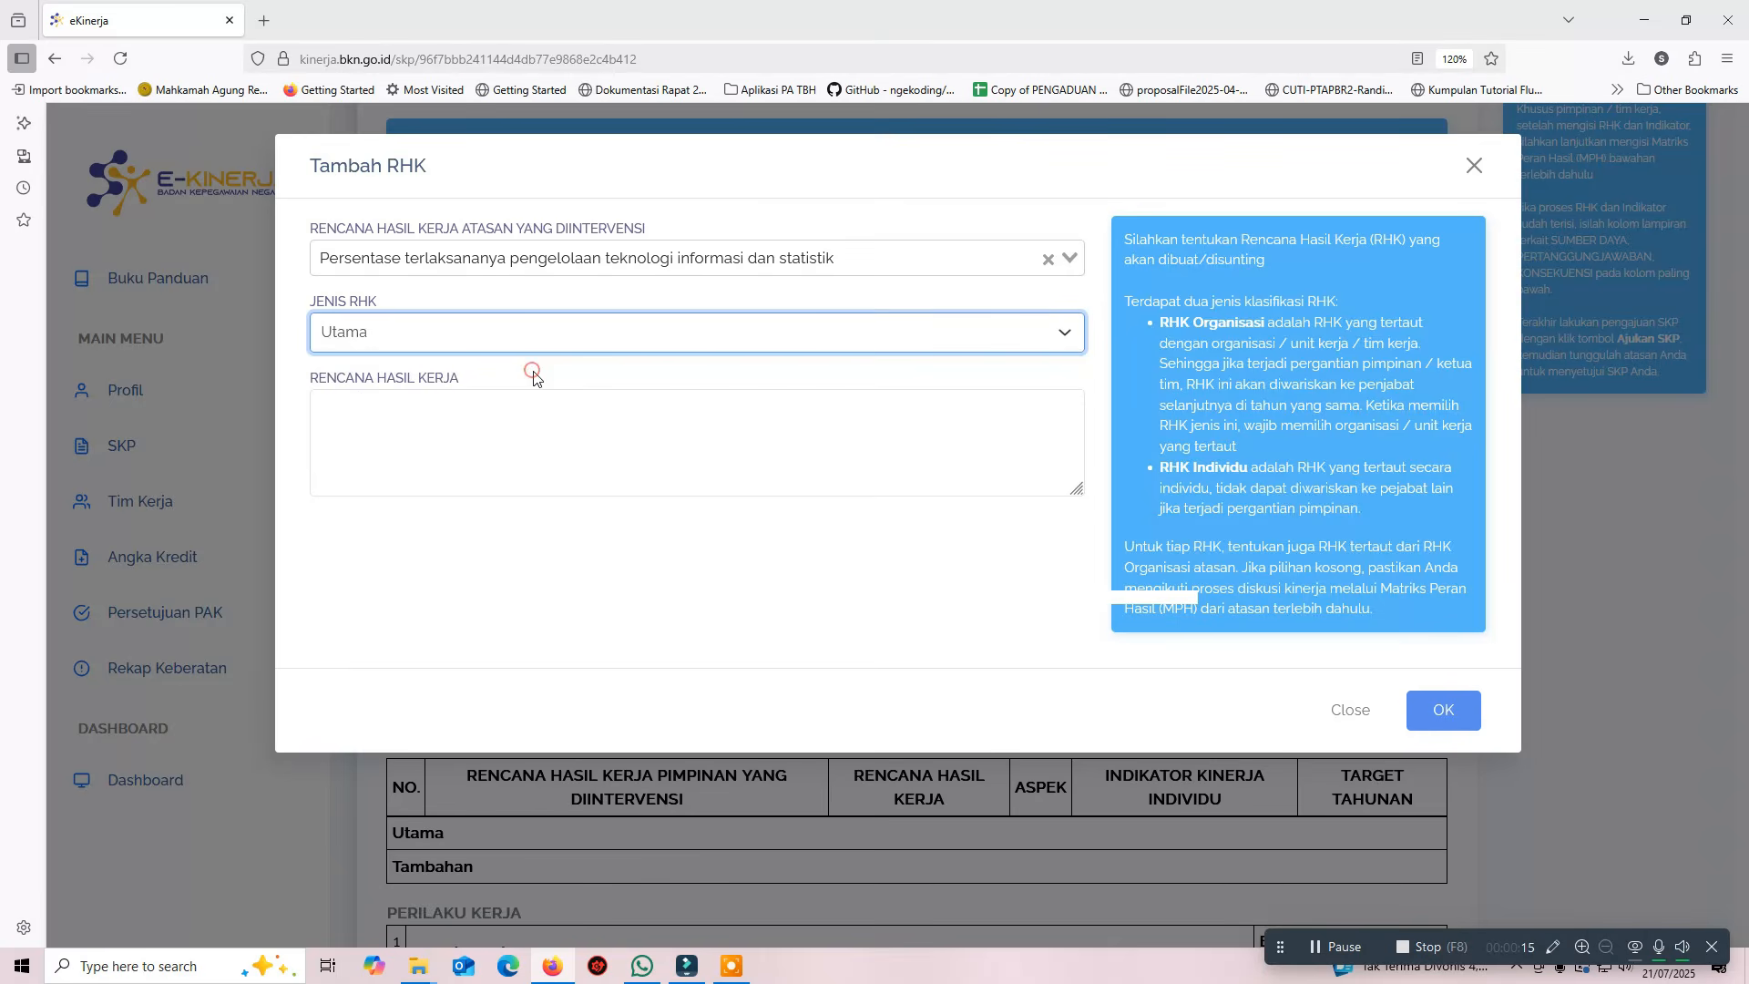
left_click(519, 407)
type("Terlaksananya pengelolaan data (Data Management)")
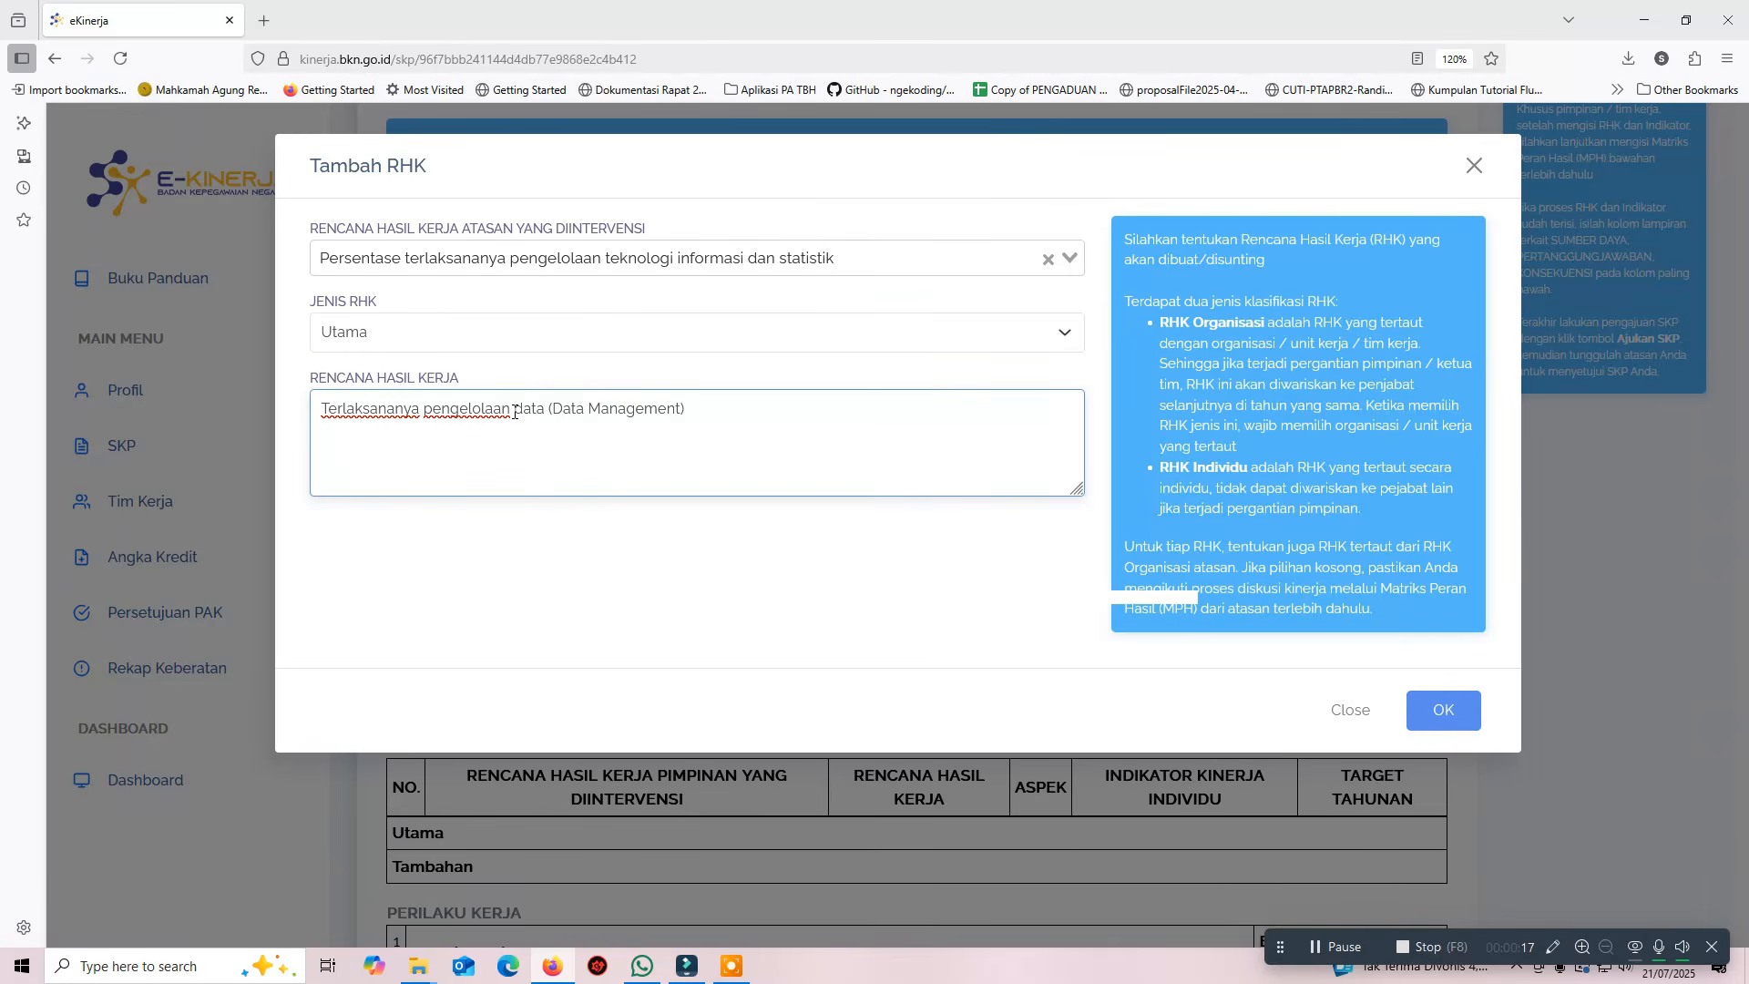
left_click(1445, 710)
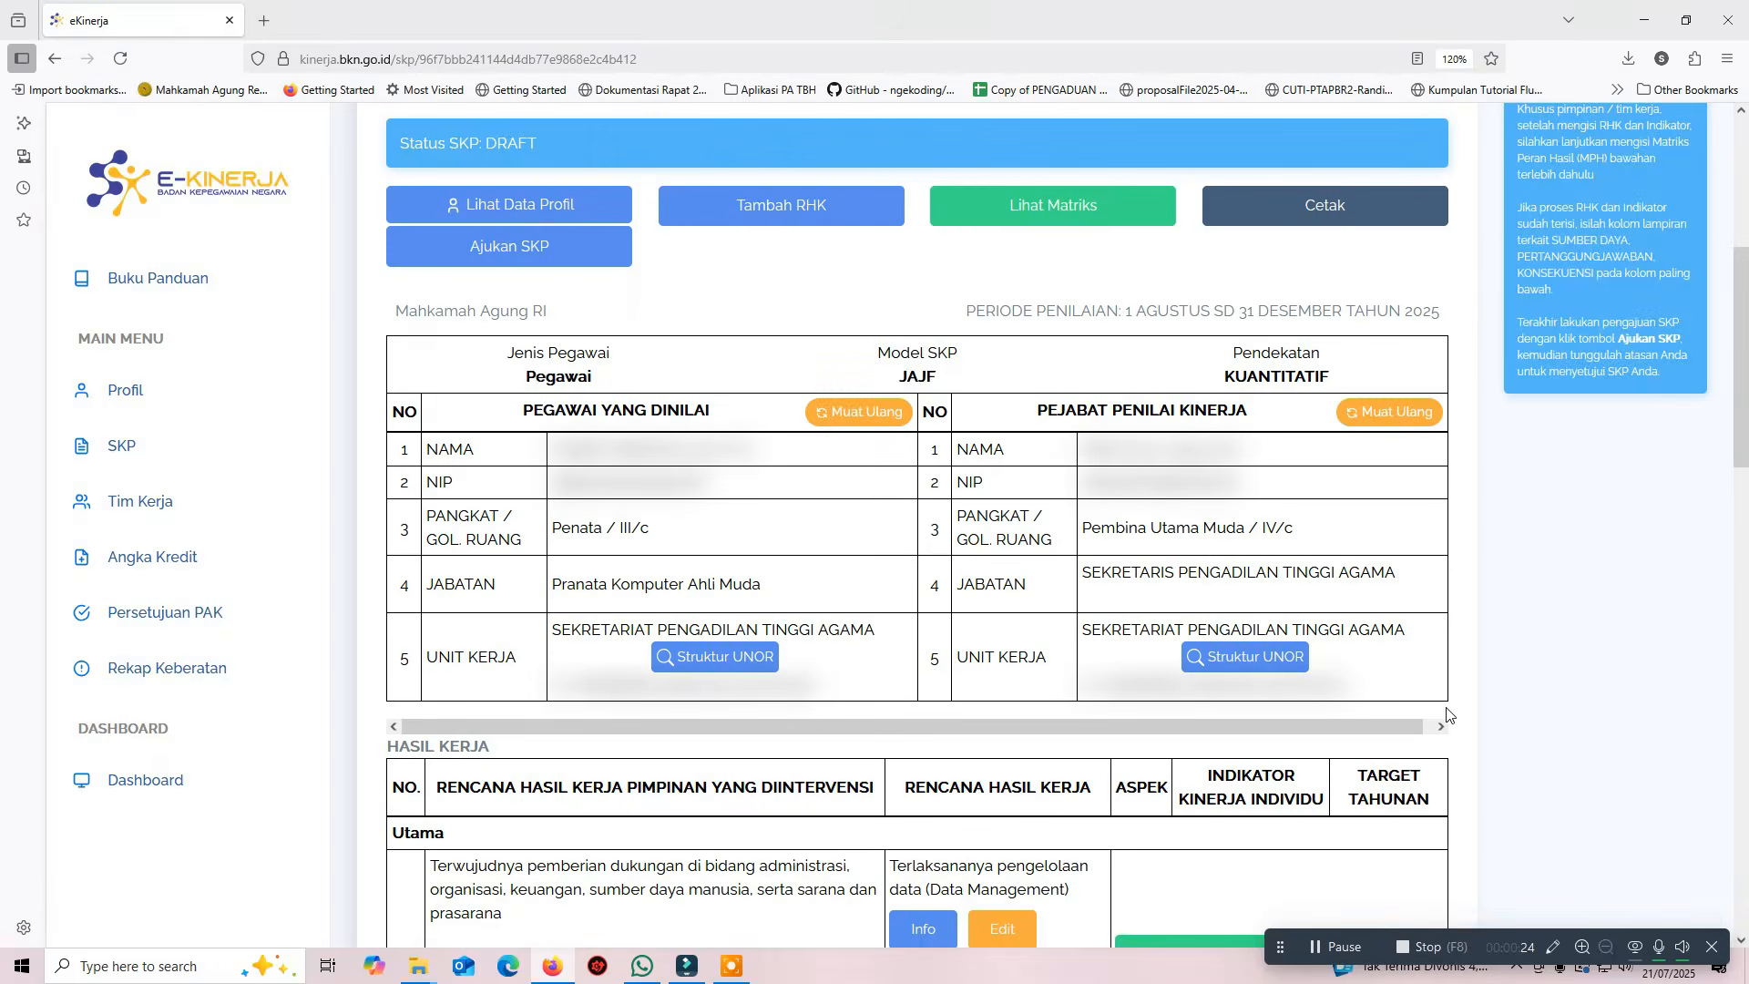
scroll(1446, 714, "down", 3)
left_click_drag(889, 636, 1080, 665)
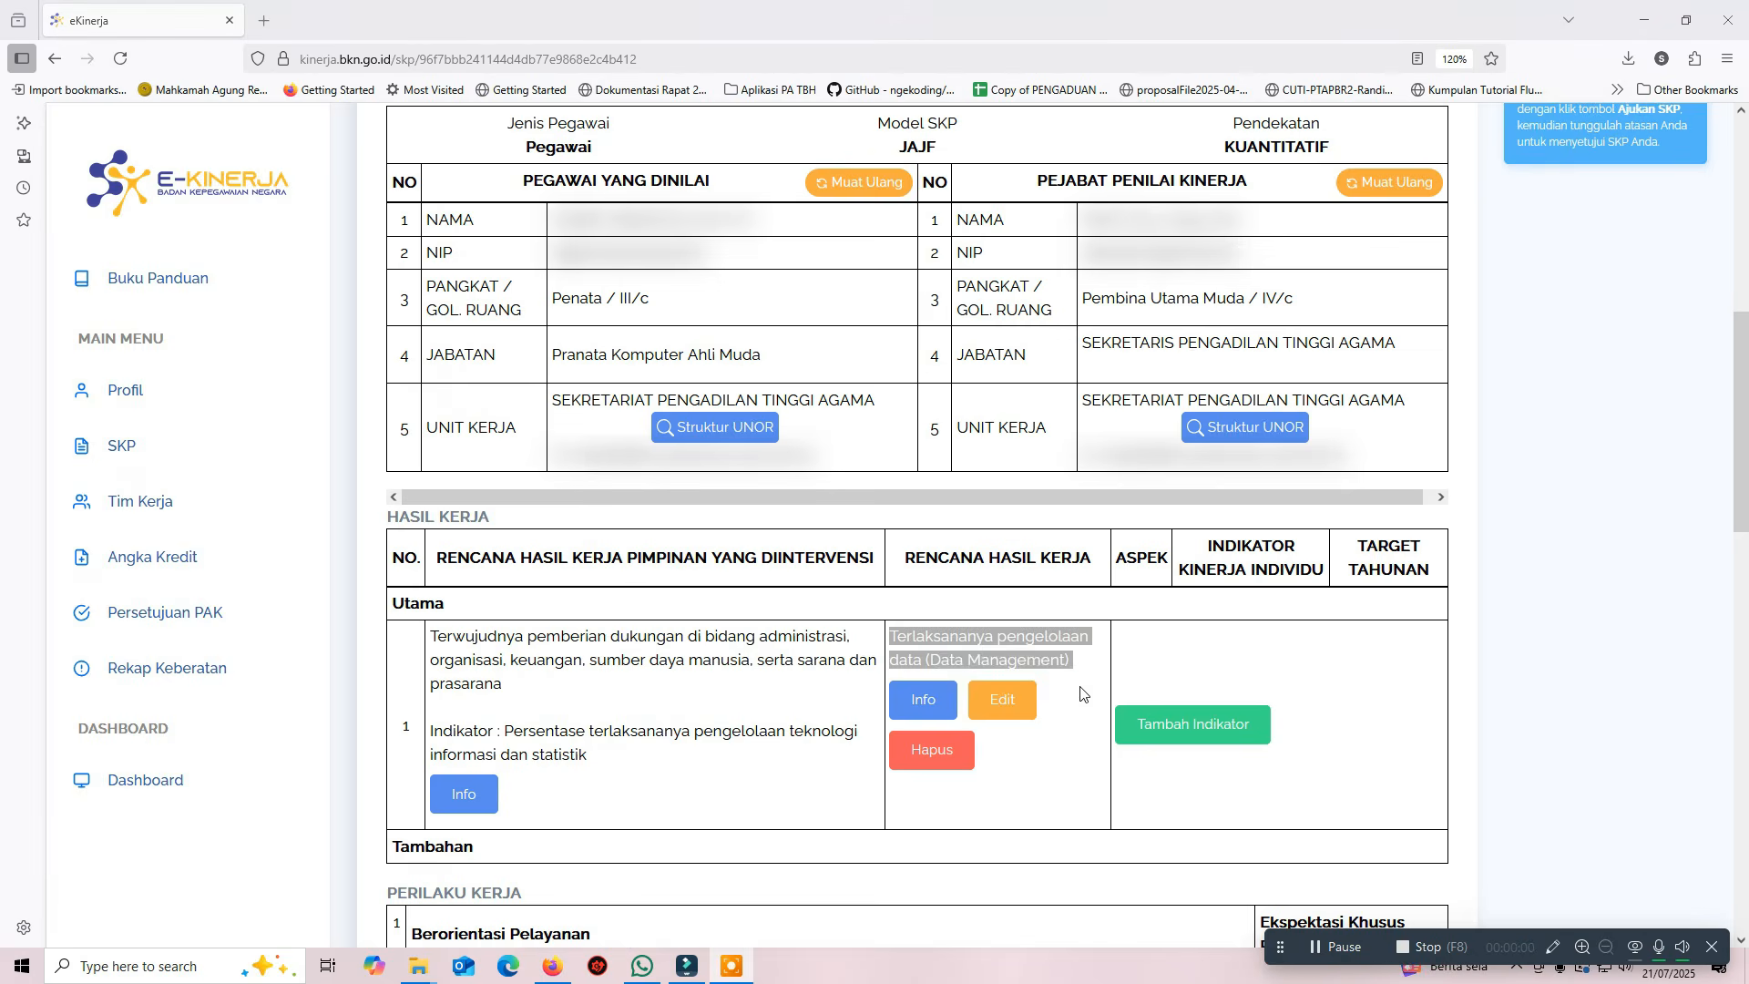
Add Utama RHK 'Terlaksananya Implementasi Sistem Informasi' linked to the same IT management RHK atasan
scroll(832, 606, "up", 8)
left_click(801, 669)
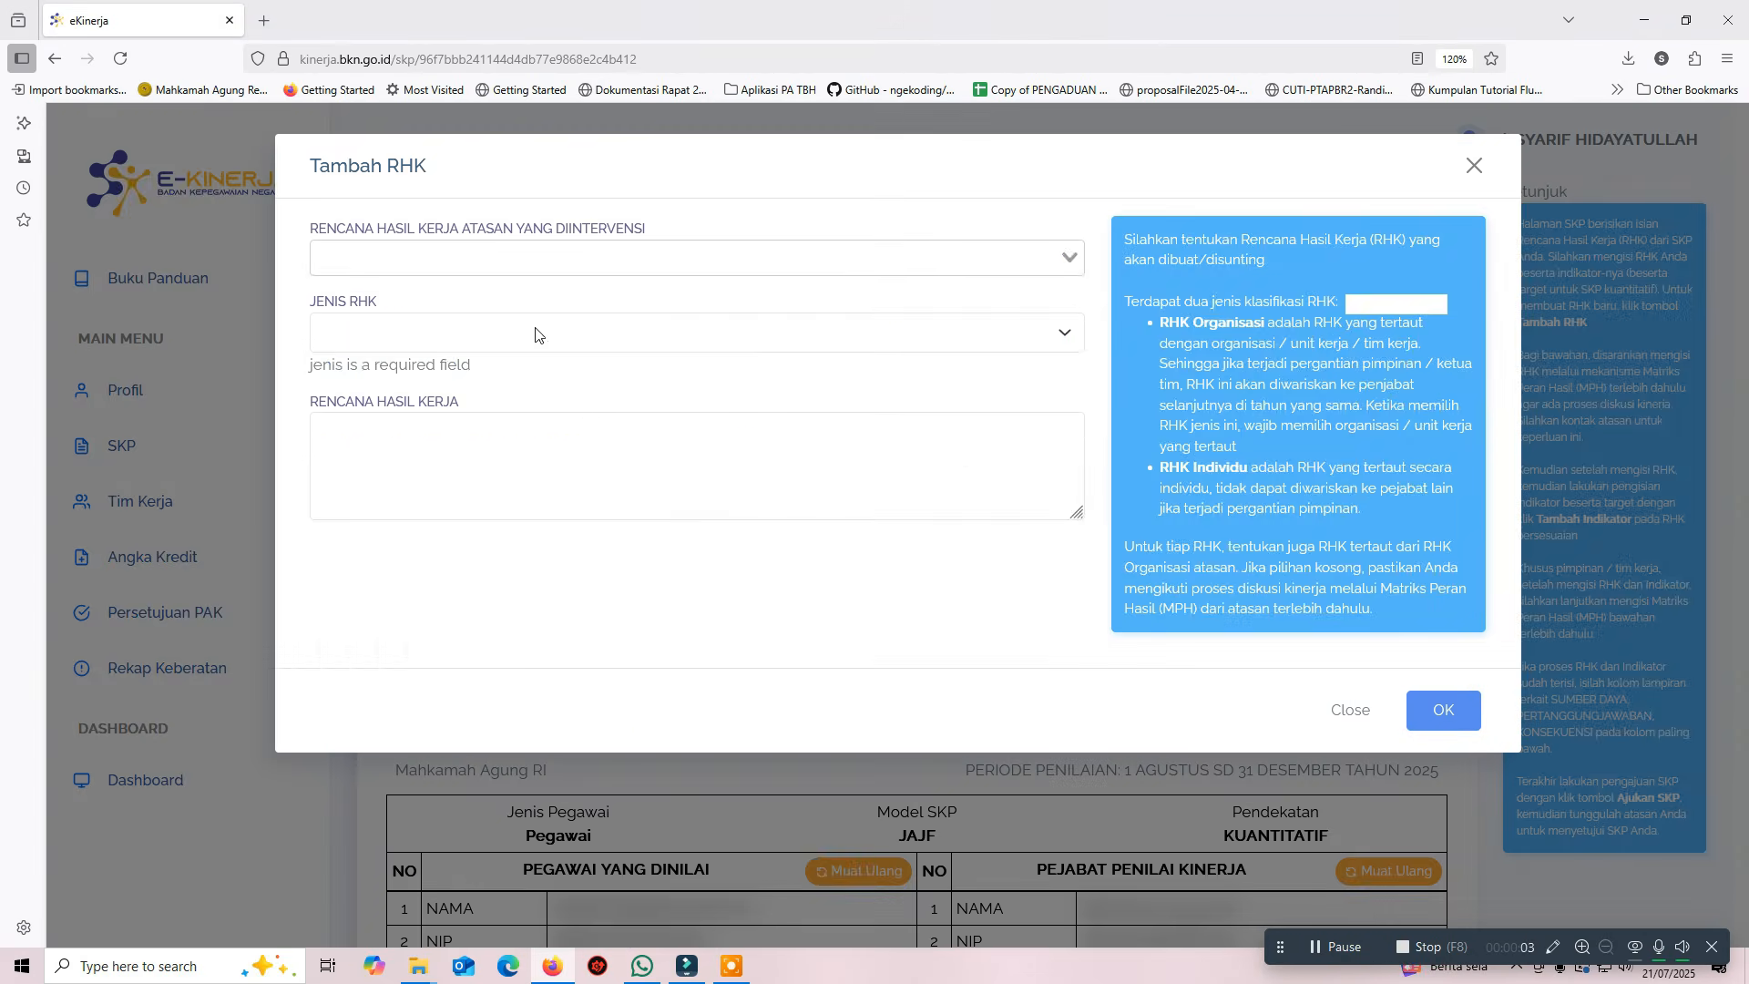
left_click(501, 248)
scroll(489, 516, "down", 3)
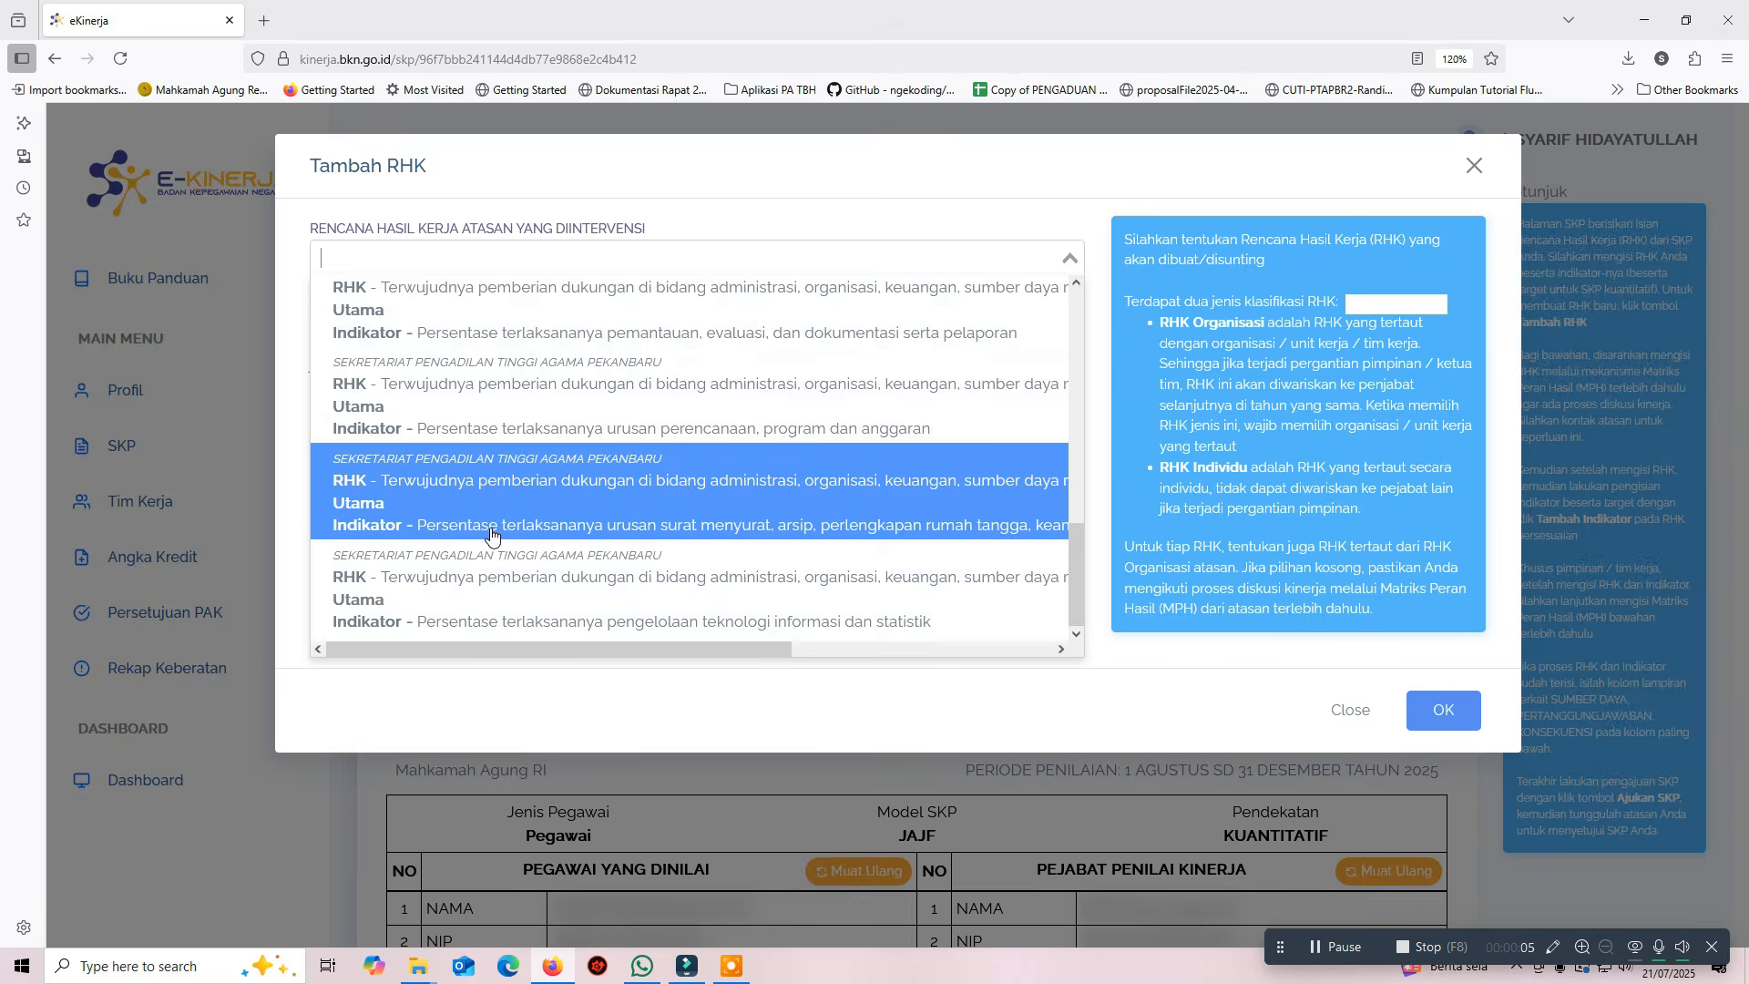
left_click(487, 587)
left_click(464, 333)
left_click(462, 381)
left_click(500, 422)
type("Terlaksananya implementasi Sistem Informasi")
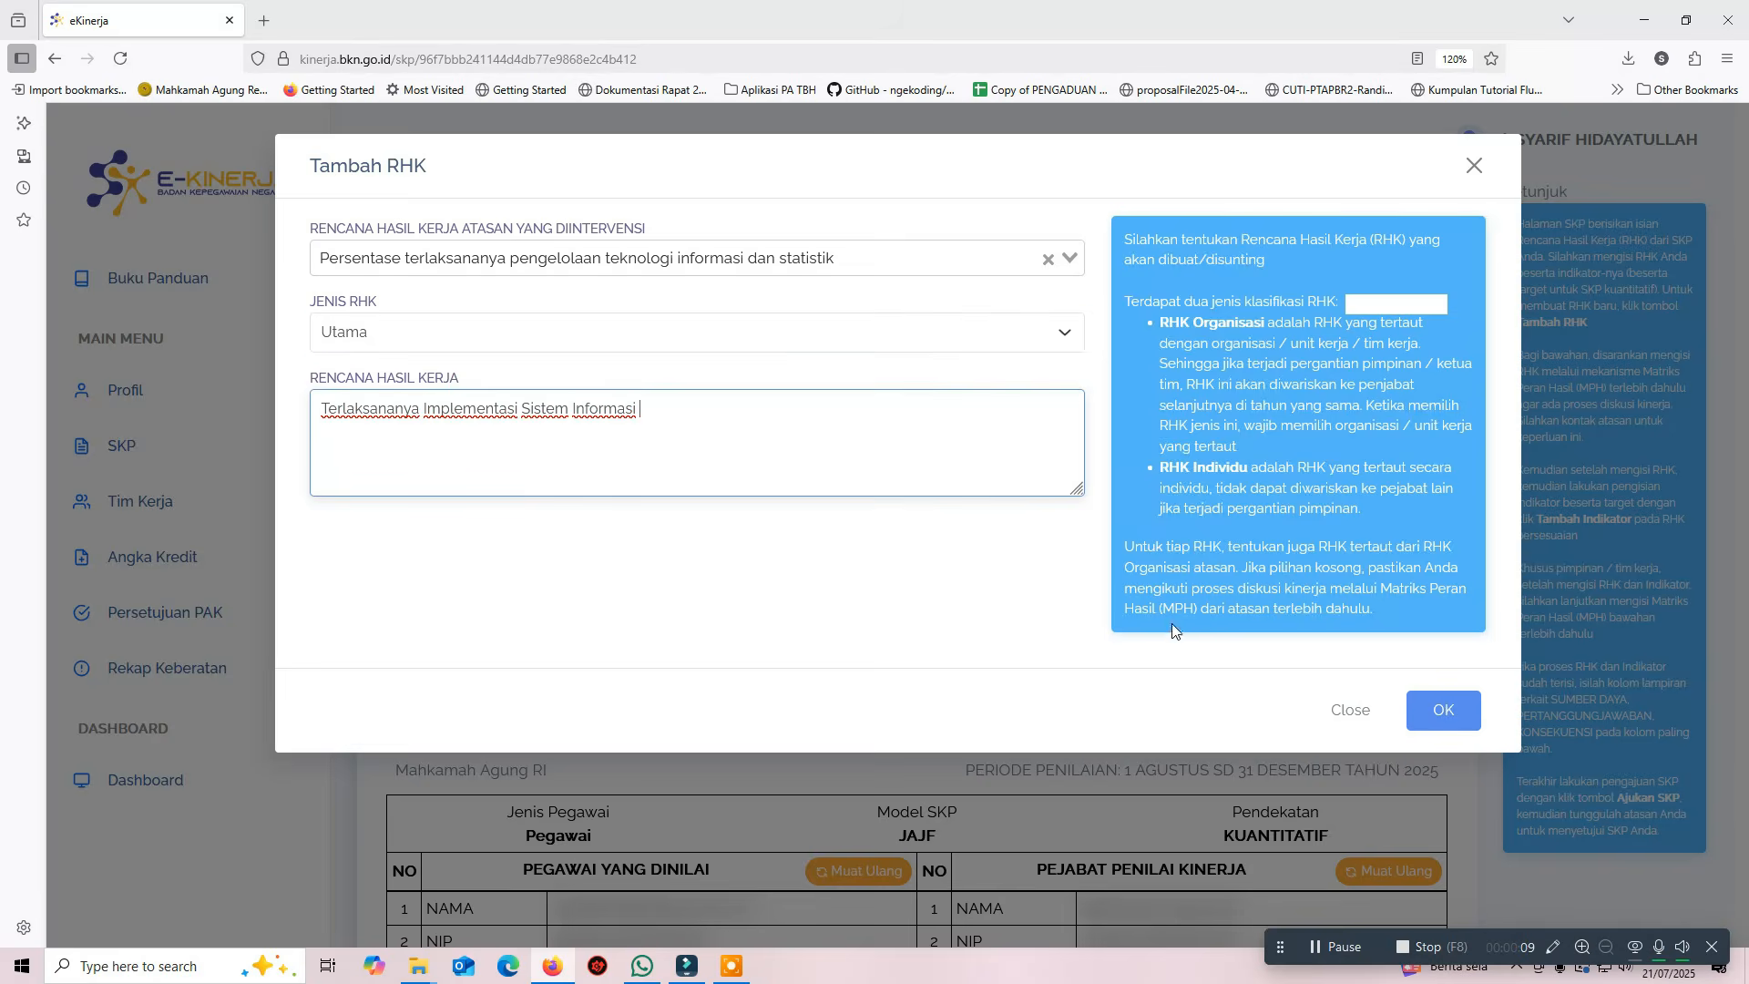
left_click(1443, 710)
Give the first RHK a Kuantitas indicator 'Jumlah Dokumen Rencana Backup dan Pemulihan Data', target 1 Dokumen
scroll(890, 457, "down", 10)
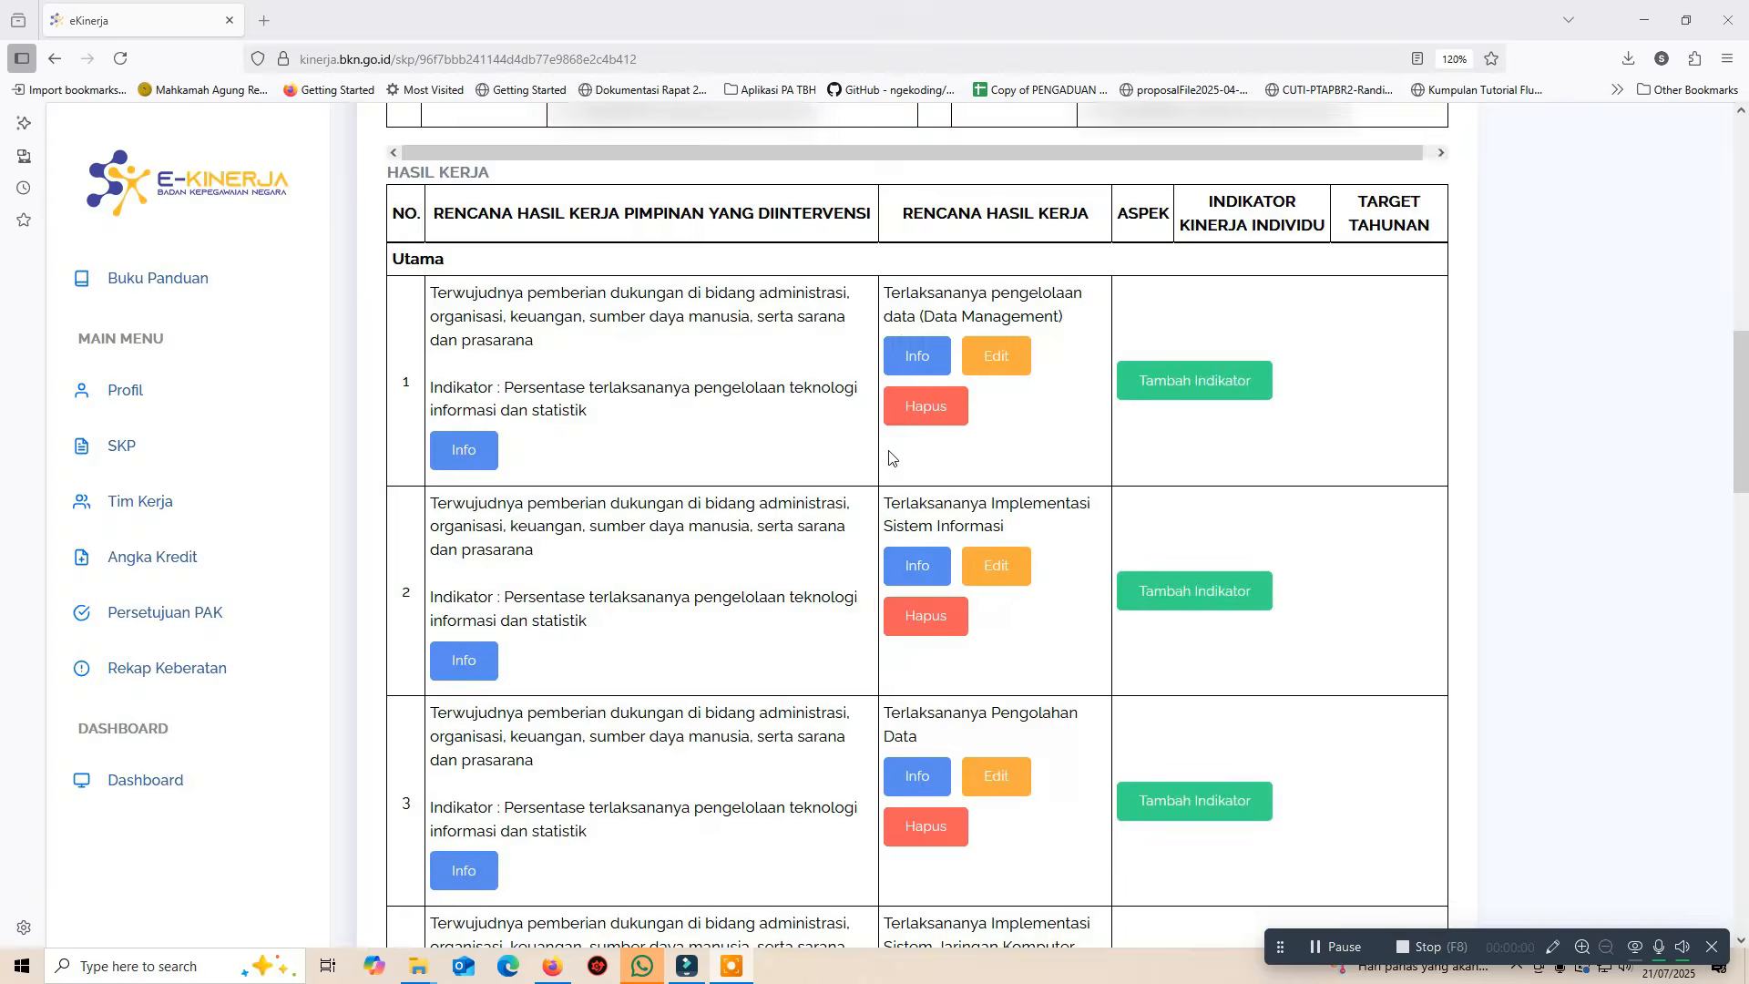
scroll(890, 451, "up", 3)
scroll(890, 451, "up", 7)
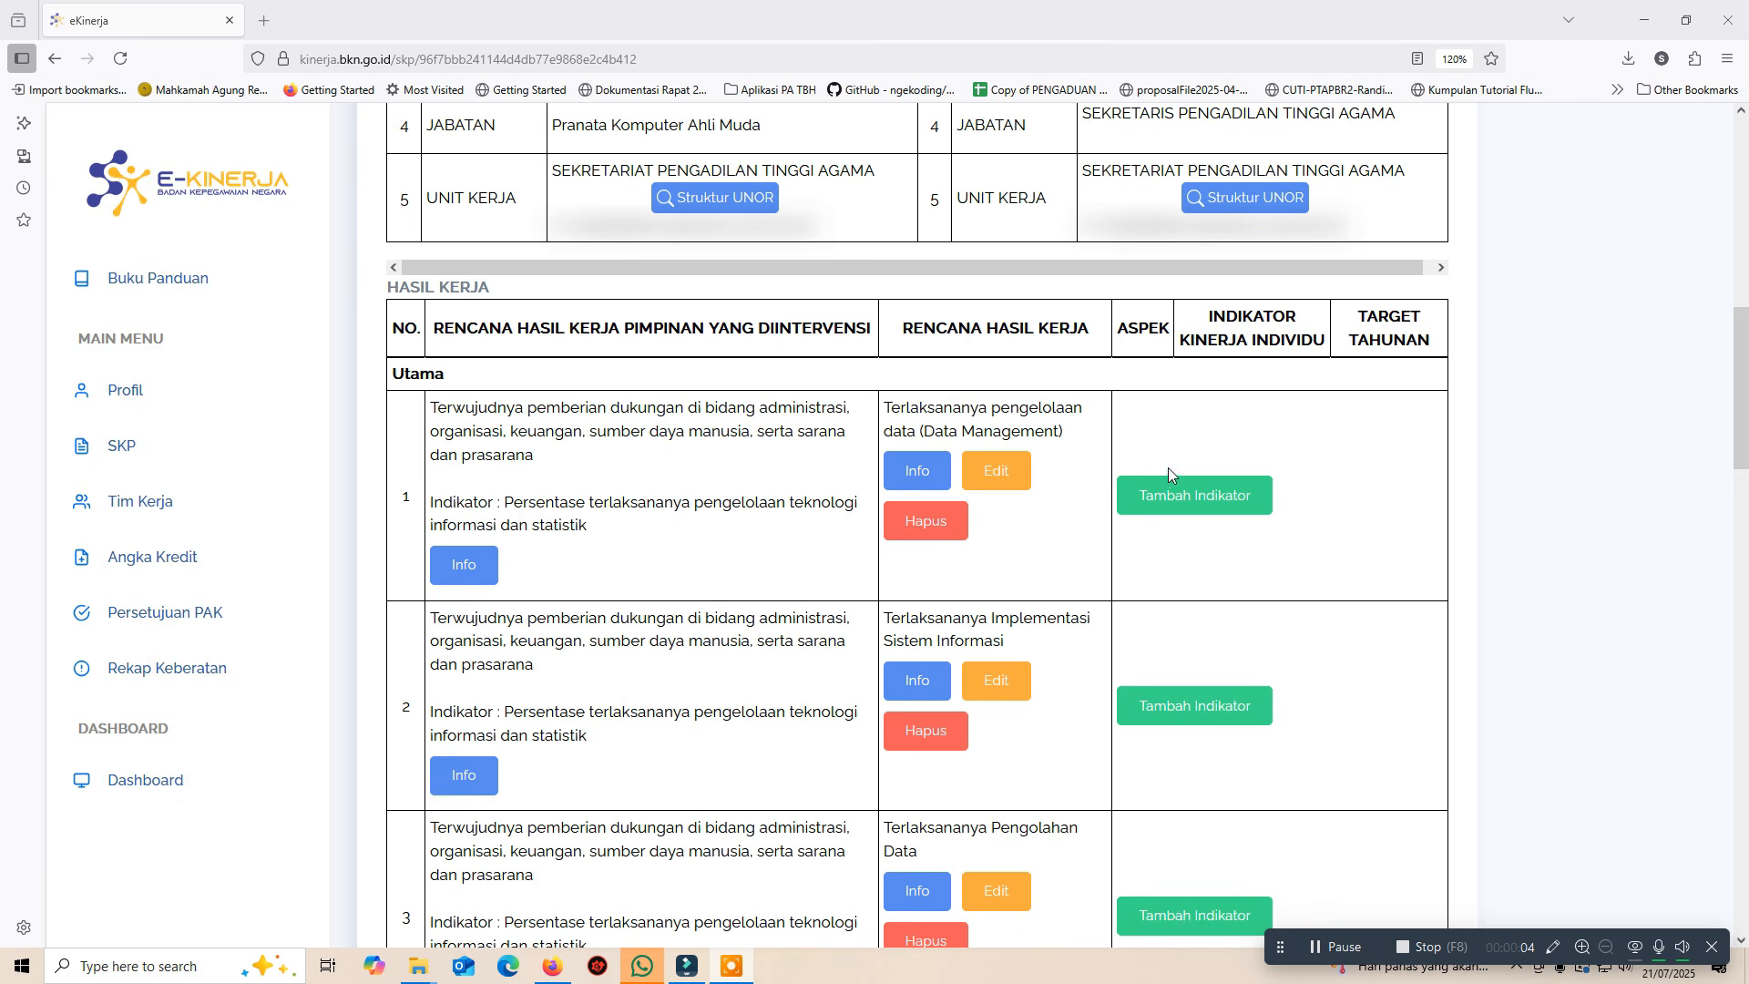
left_click(1163, 501)
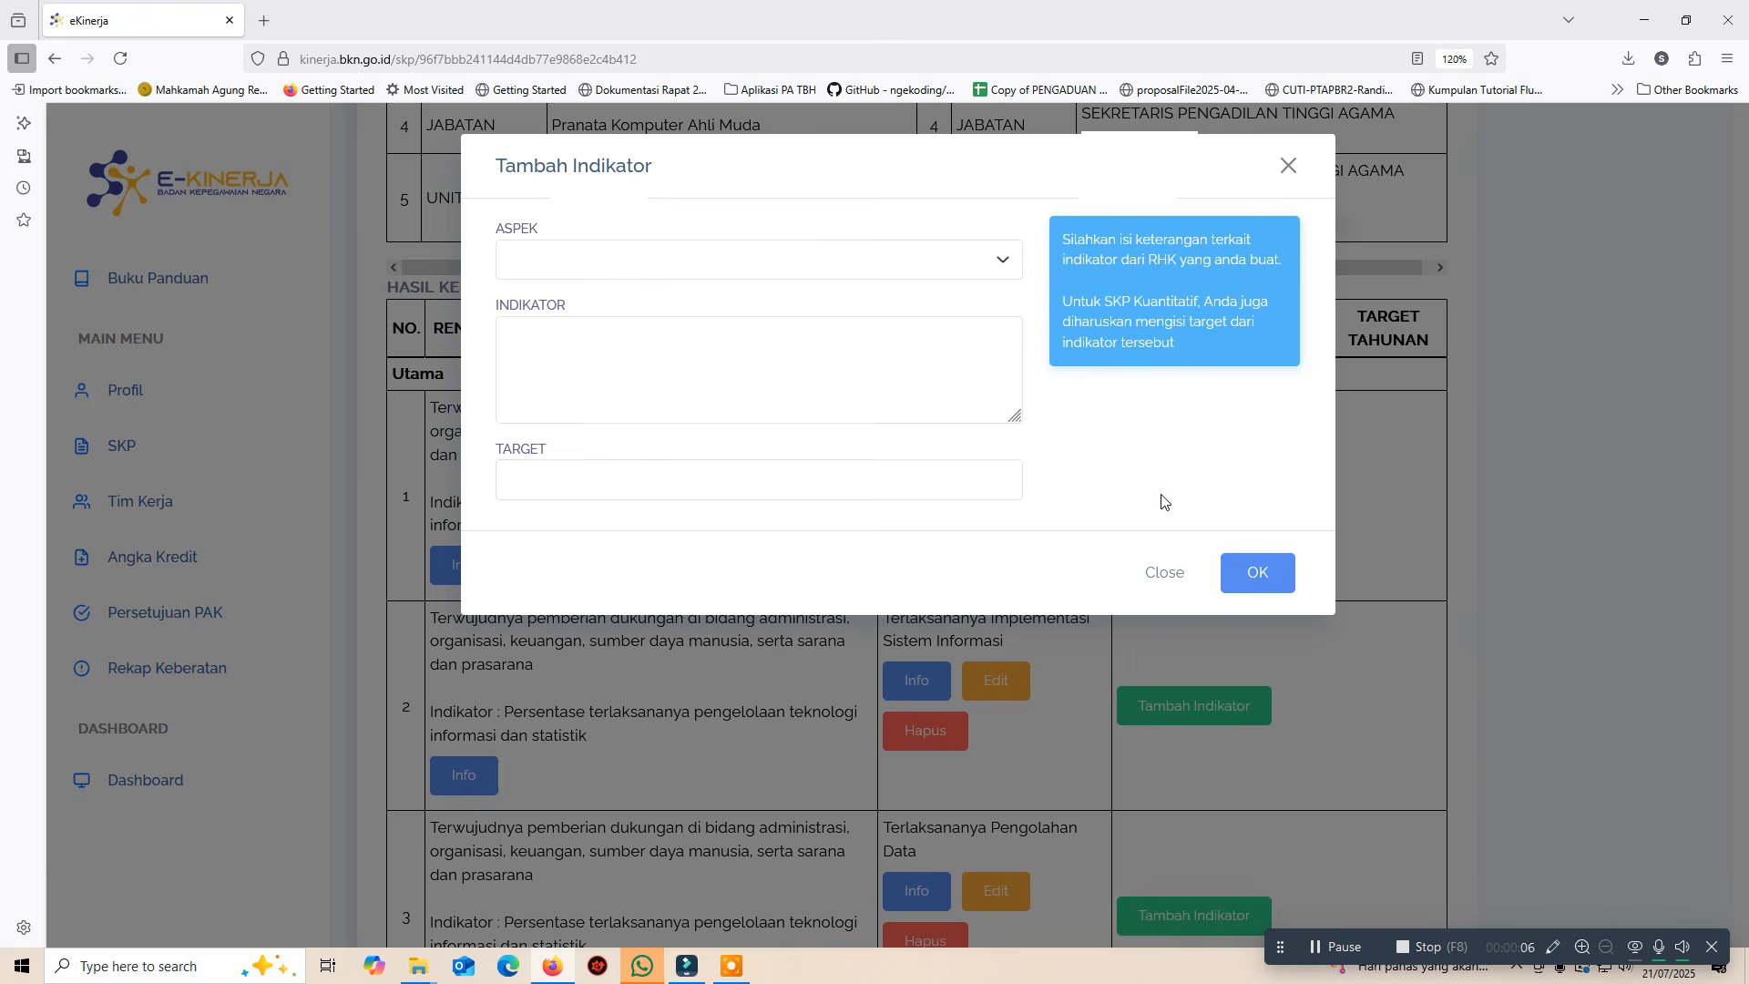
left_click(738, 260)
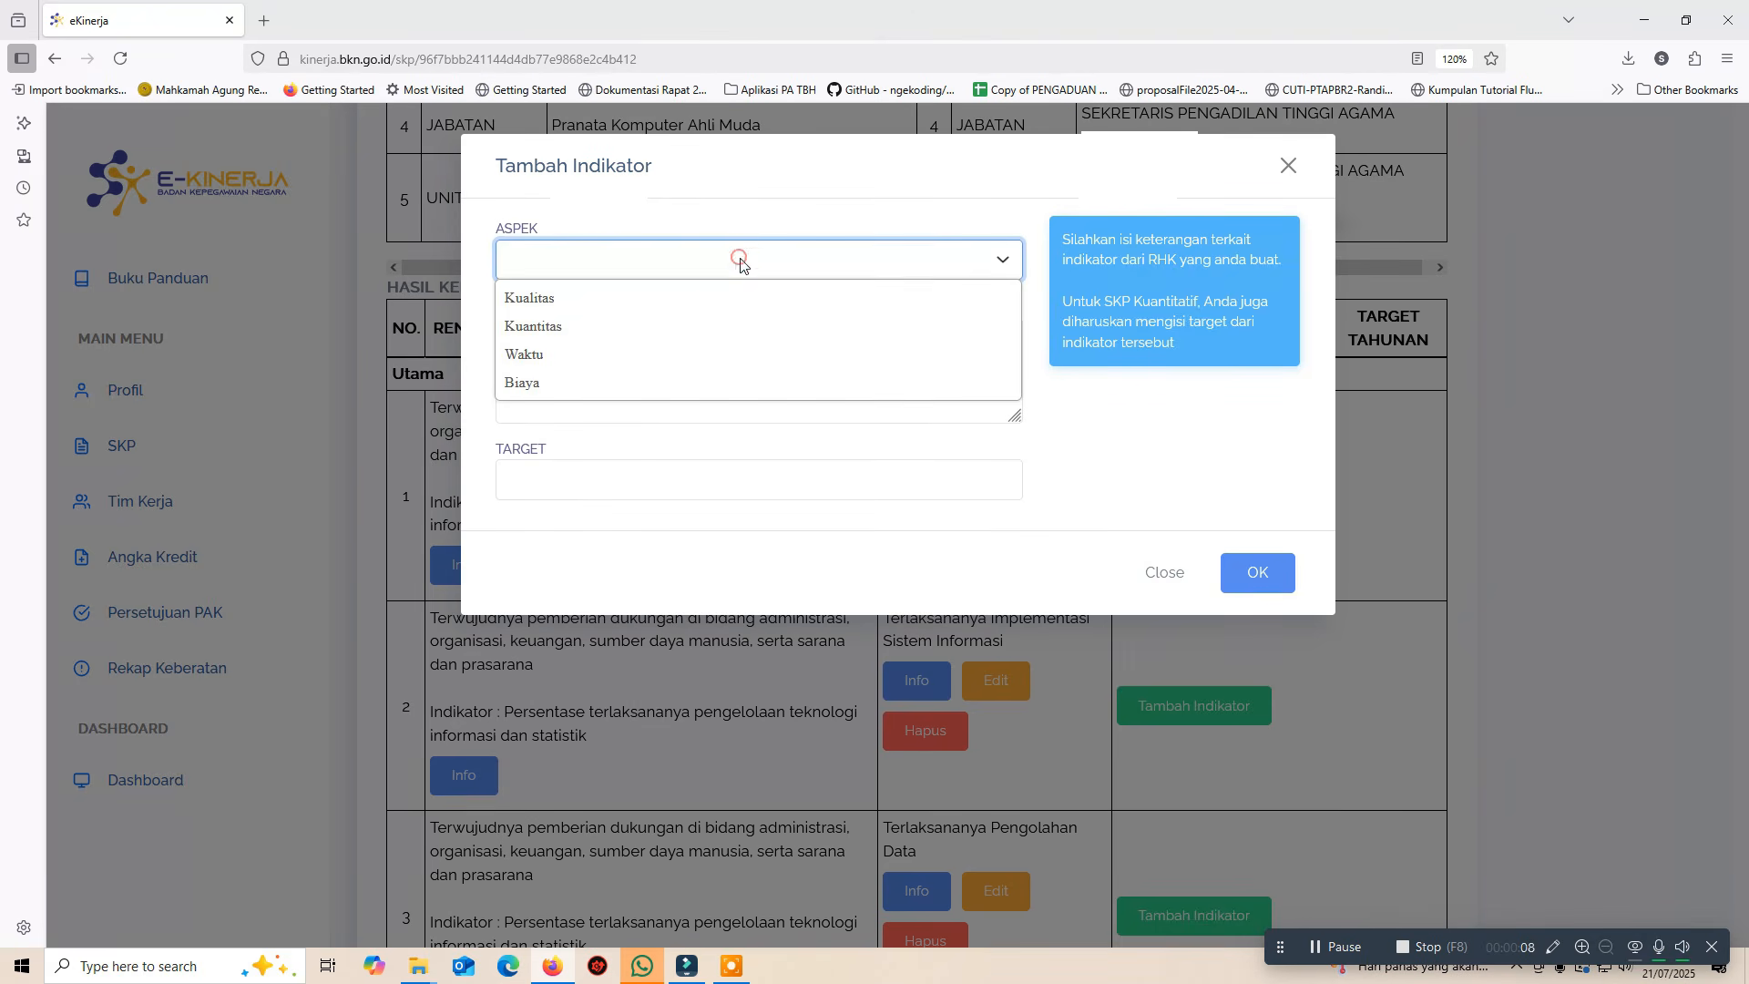
left_click(726, 329)
left_click(726, 329)
type("Jumlah Dokumen Rencana Backup dan Pemulihan Data")
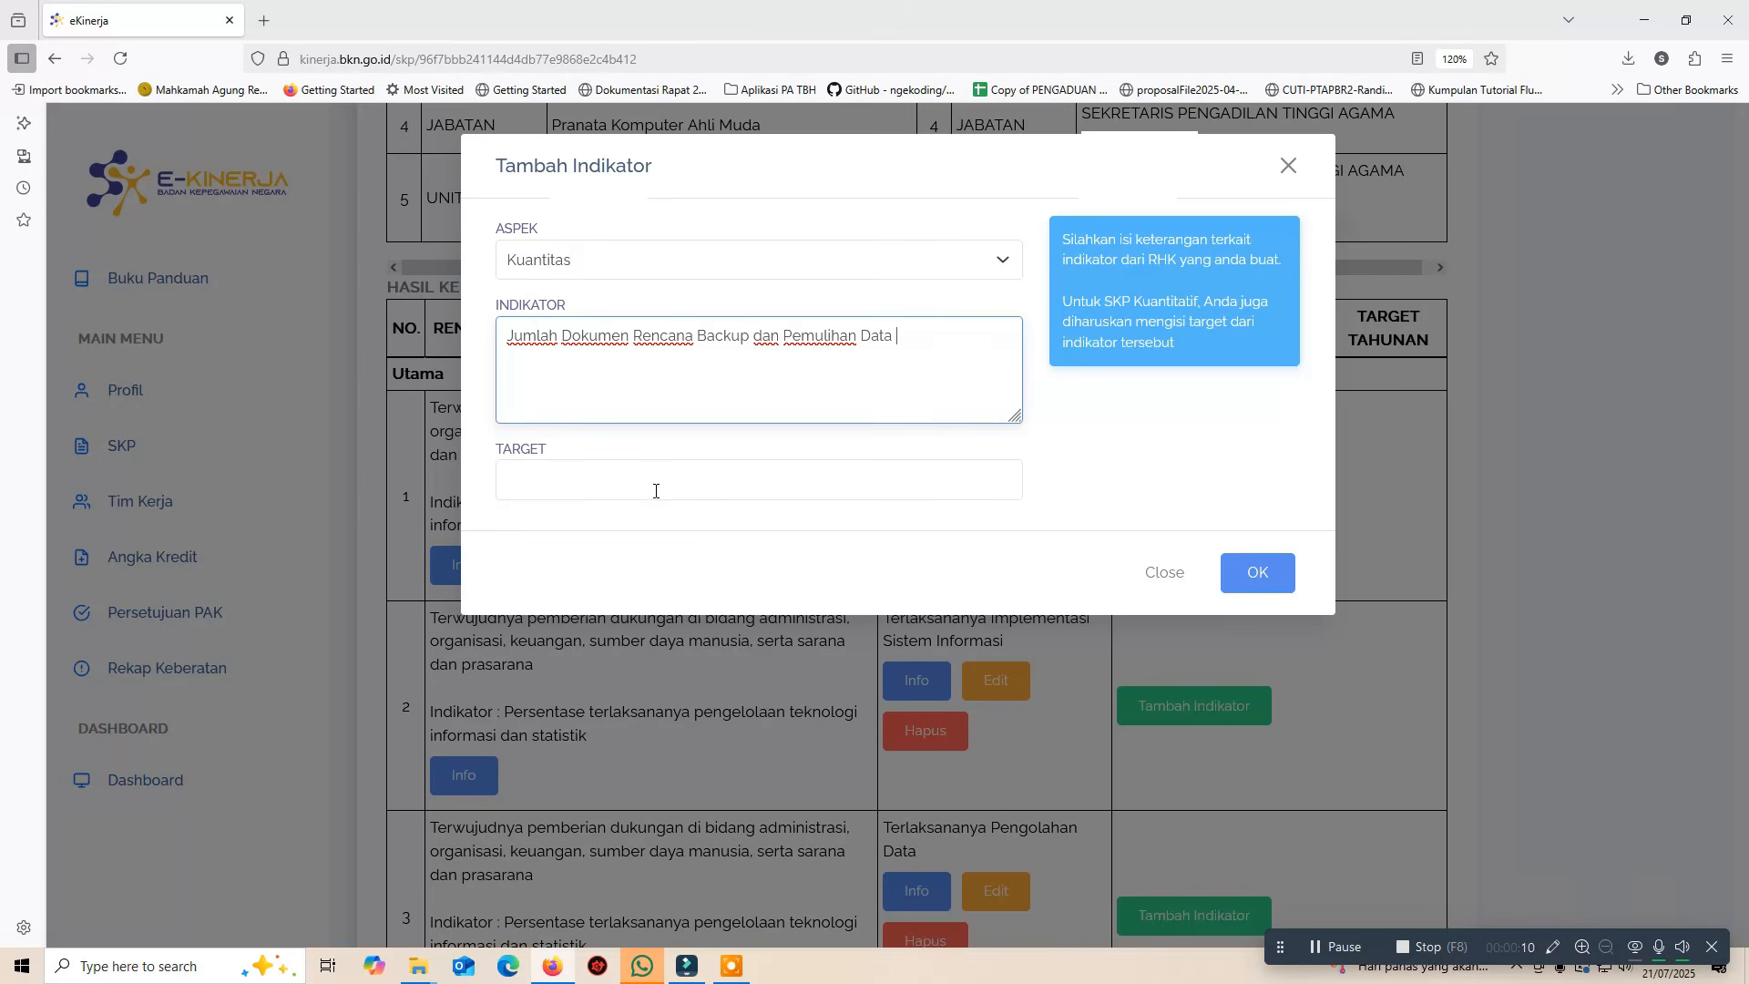
left_click(654, 484)
type("1 ")
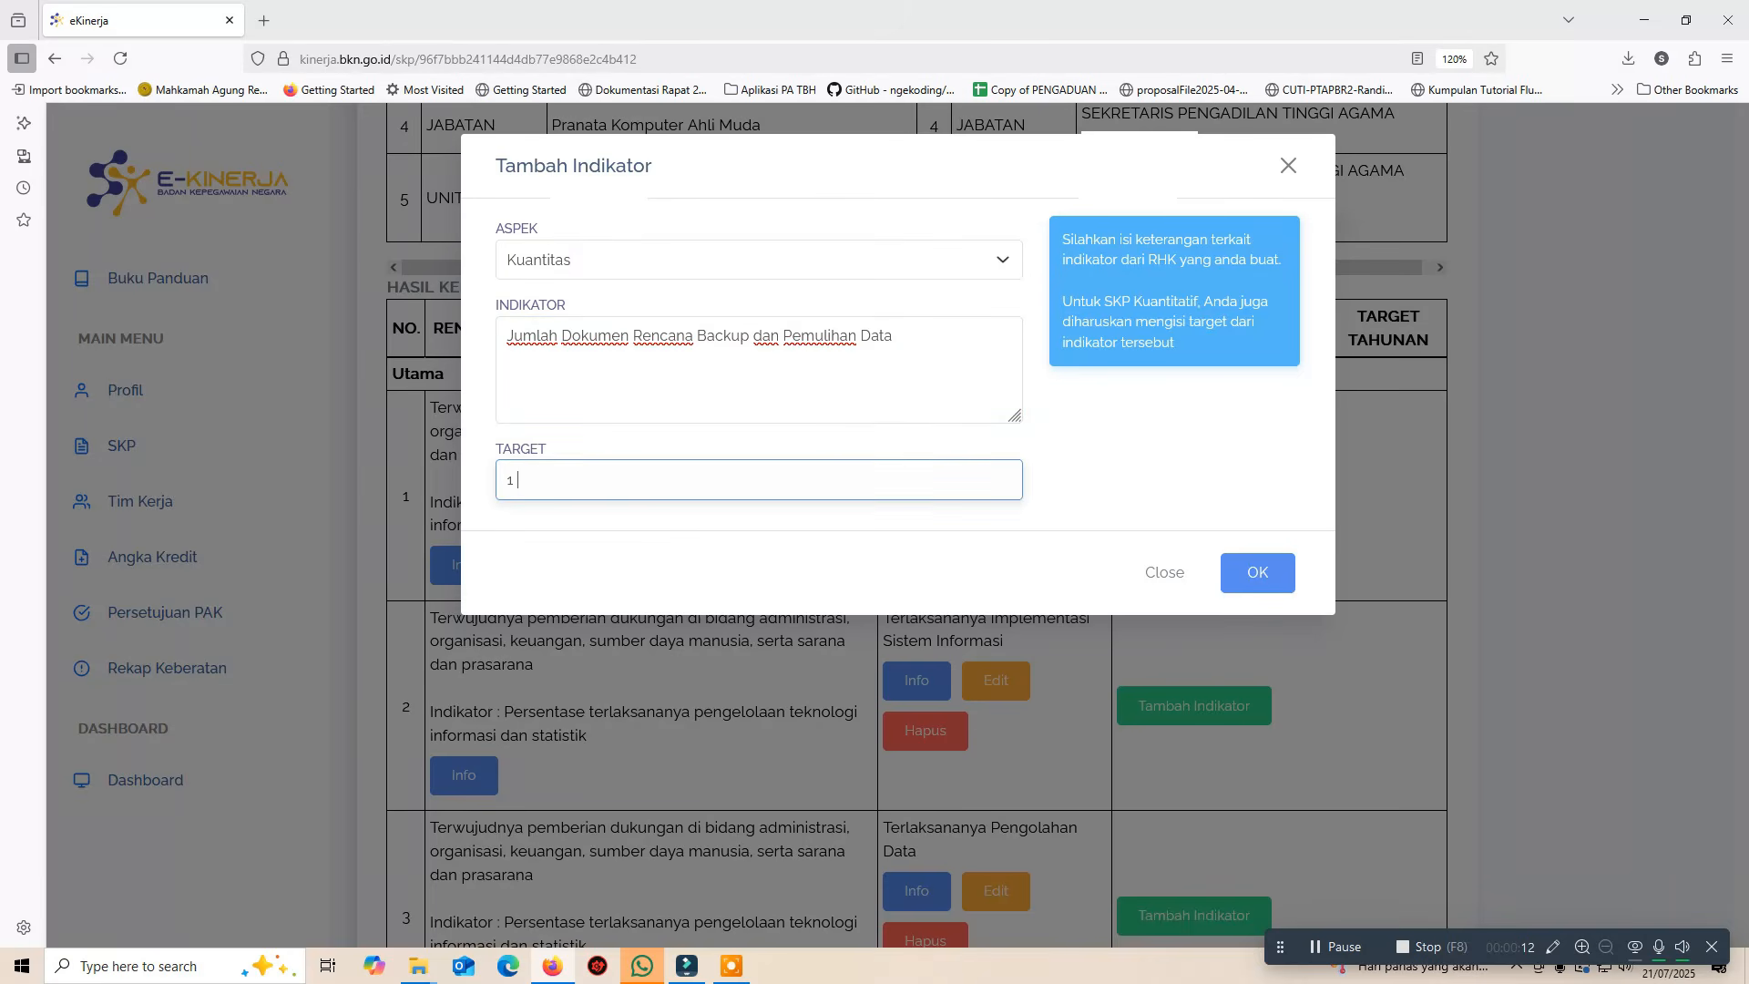
type("Dokumen")
left_click(1249, 574)
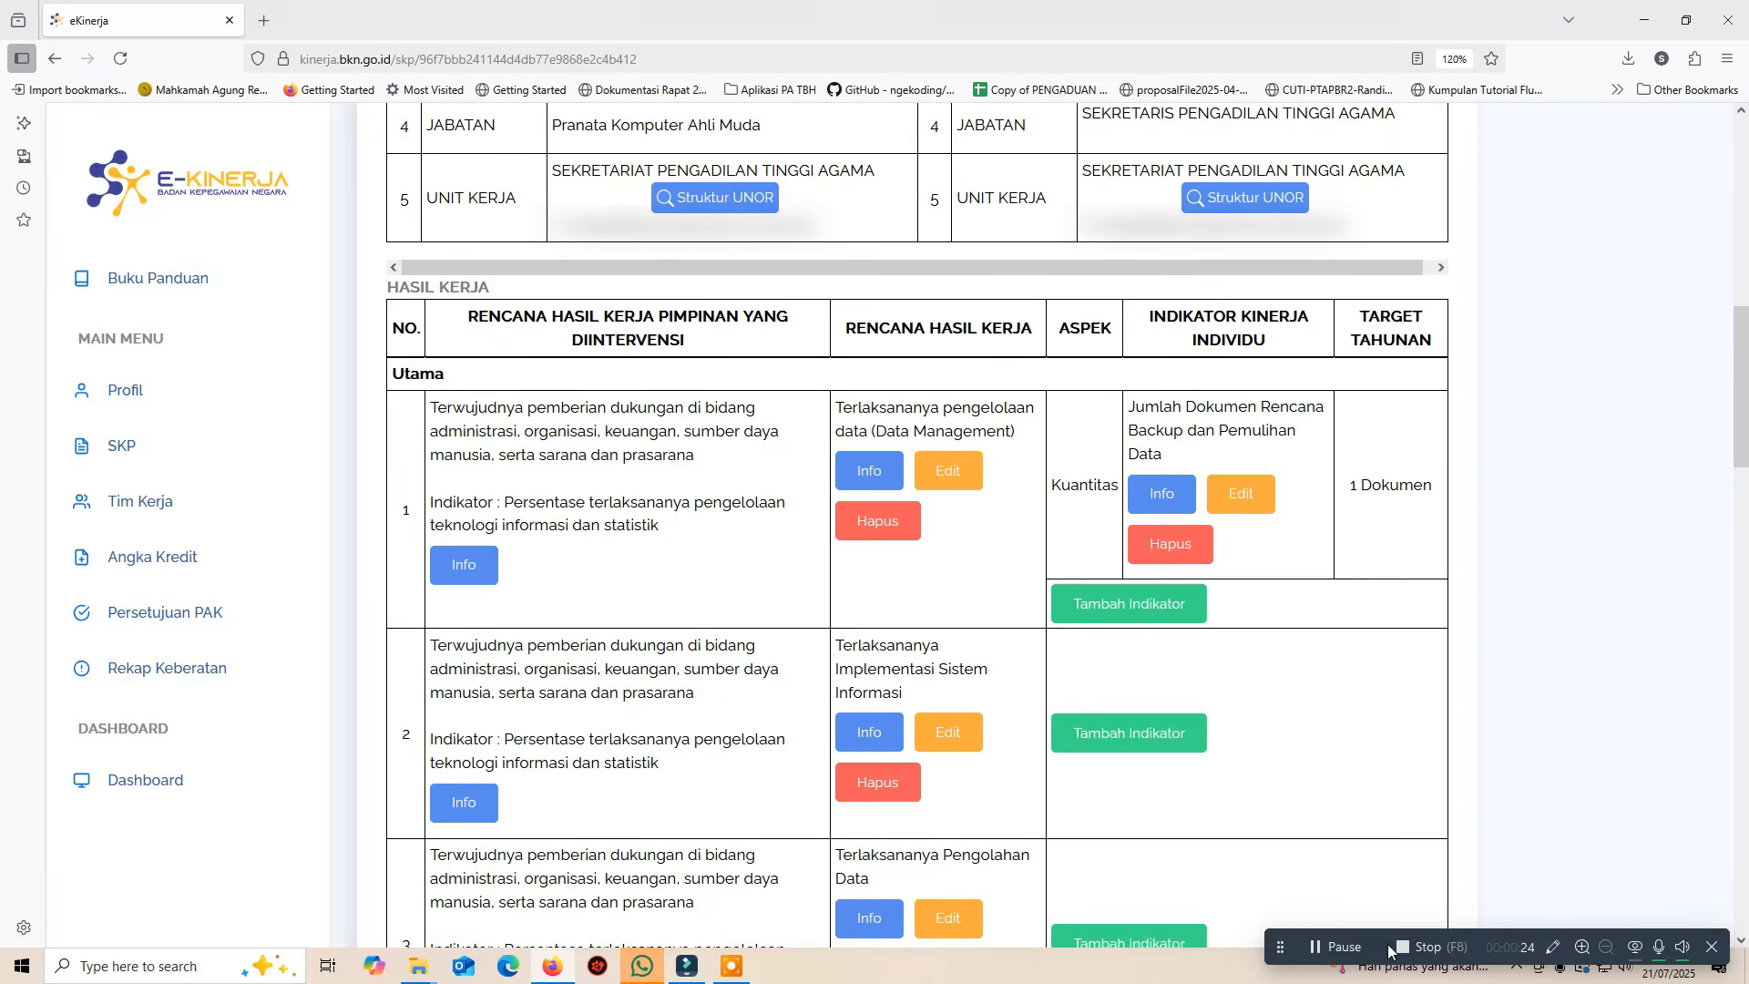
Add Kualitas indicator 'Persentase Terlaksananya Backup Data atau Pemulihaan Data' with target 100% to the first RHK
left_click(1110, 612)
left_click(628, 266)
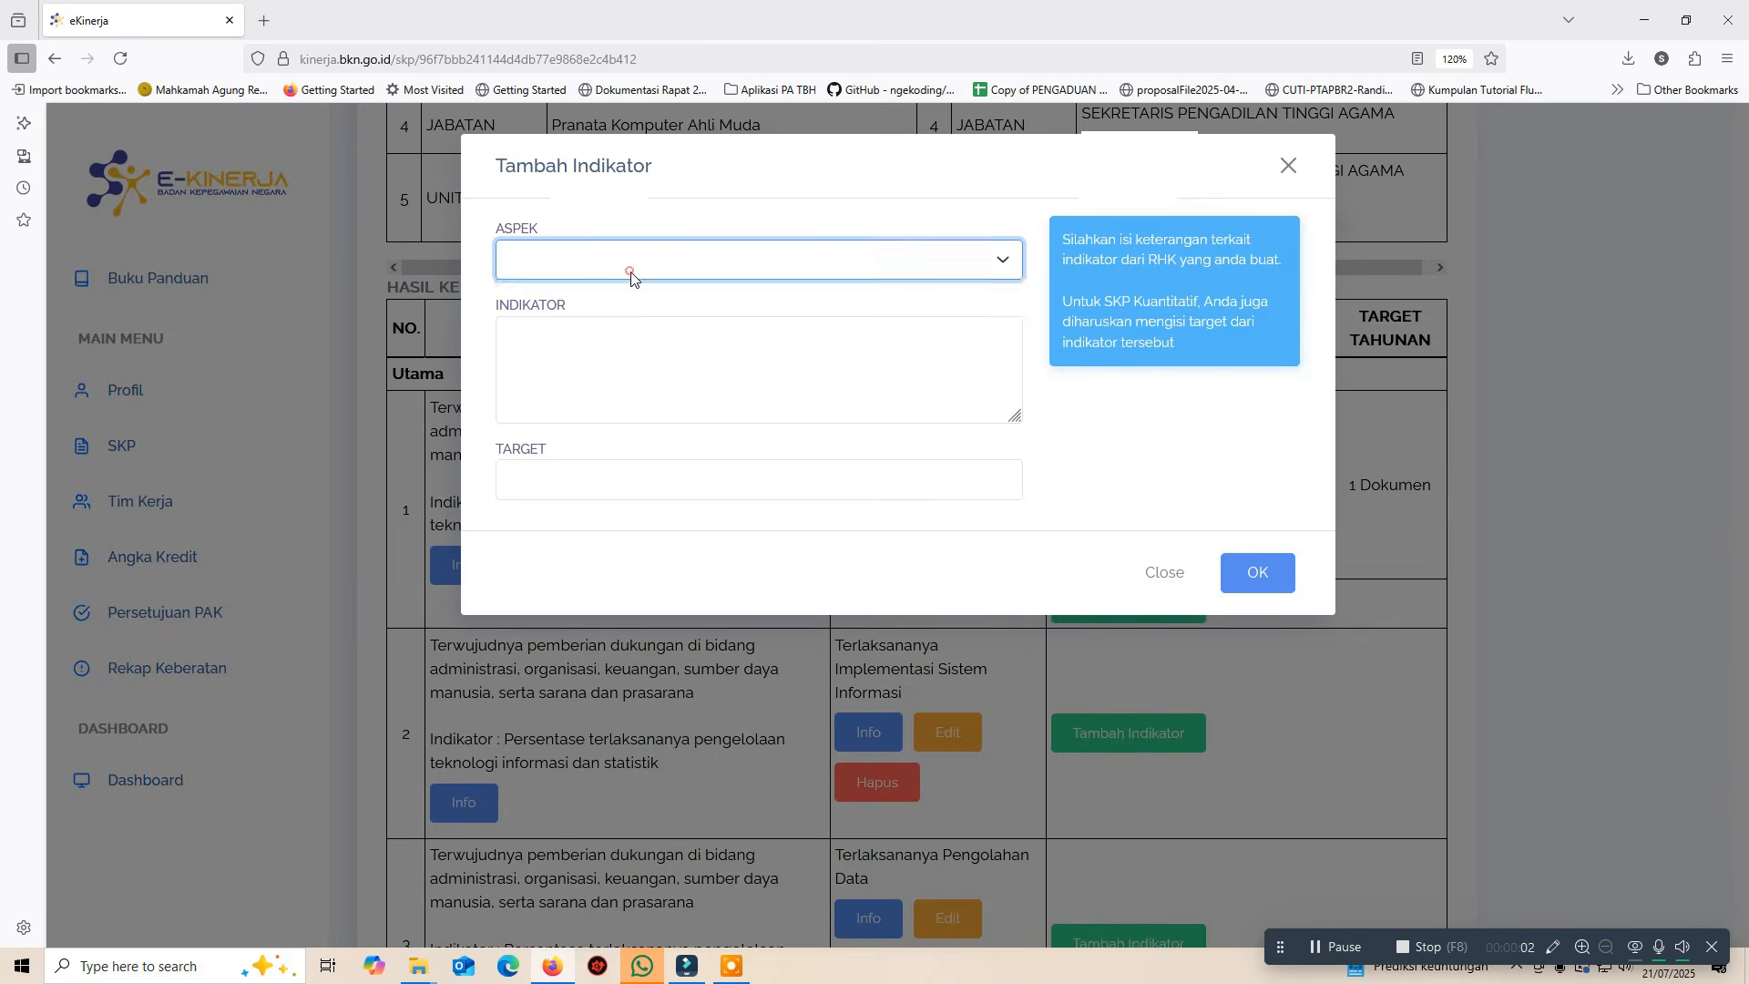
left_click(619, 296)
left_click(617, 386)
type("Persentase Terlaksananya Backup Data atau Pemulihaan Data")
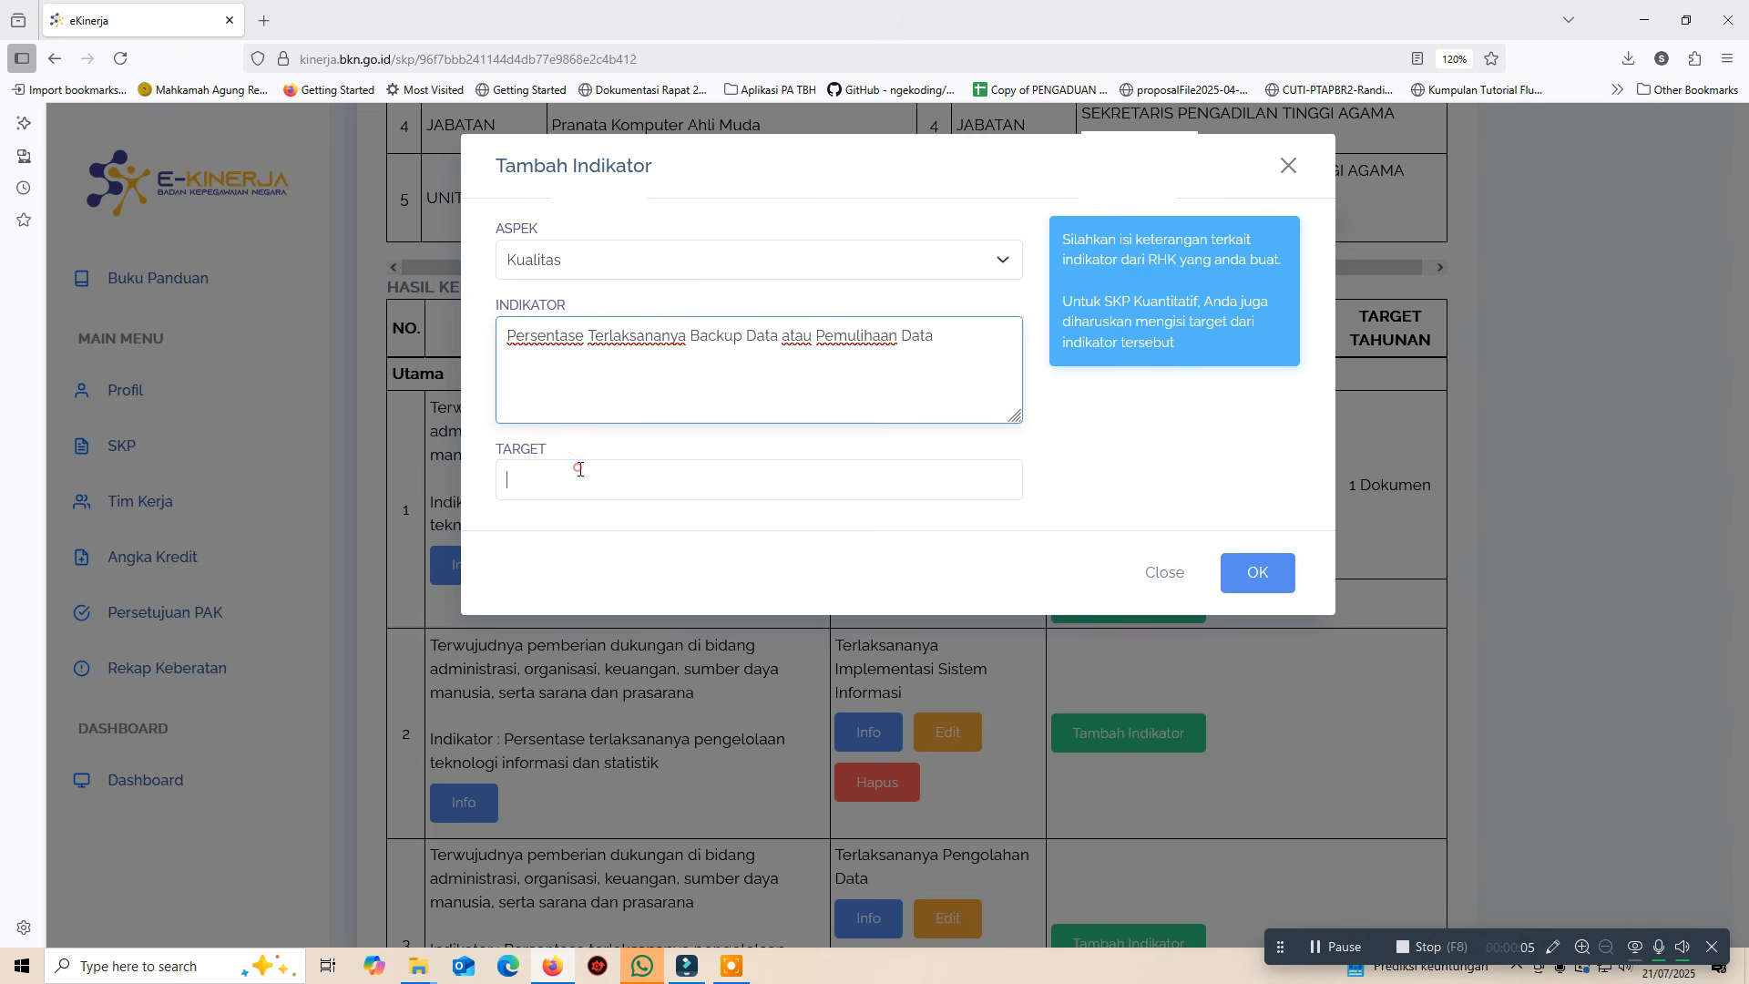
left_click(576, 467)
type("100%")
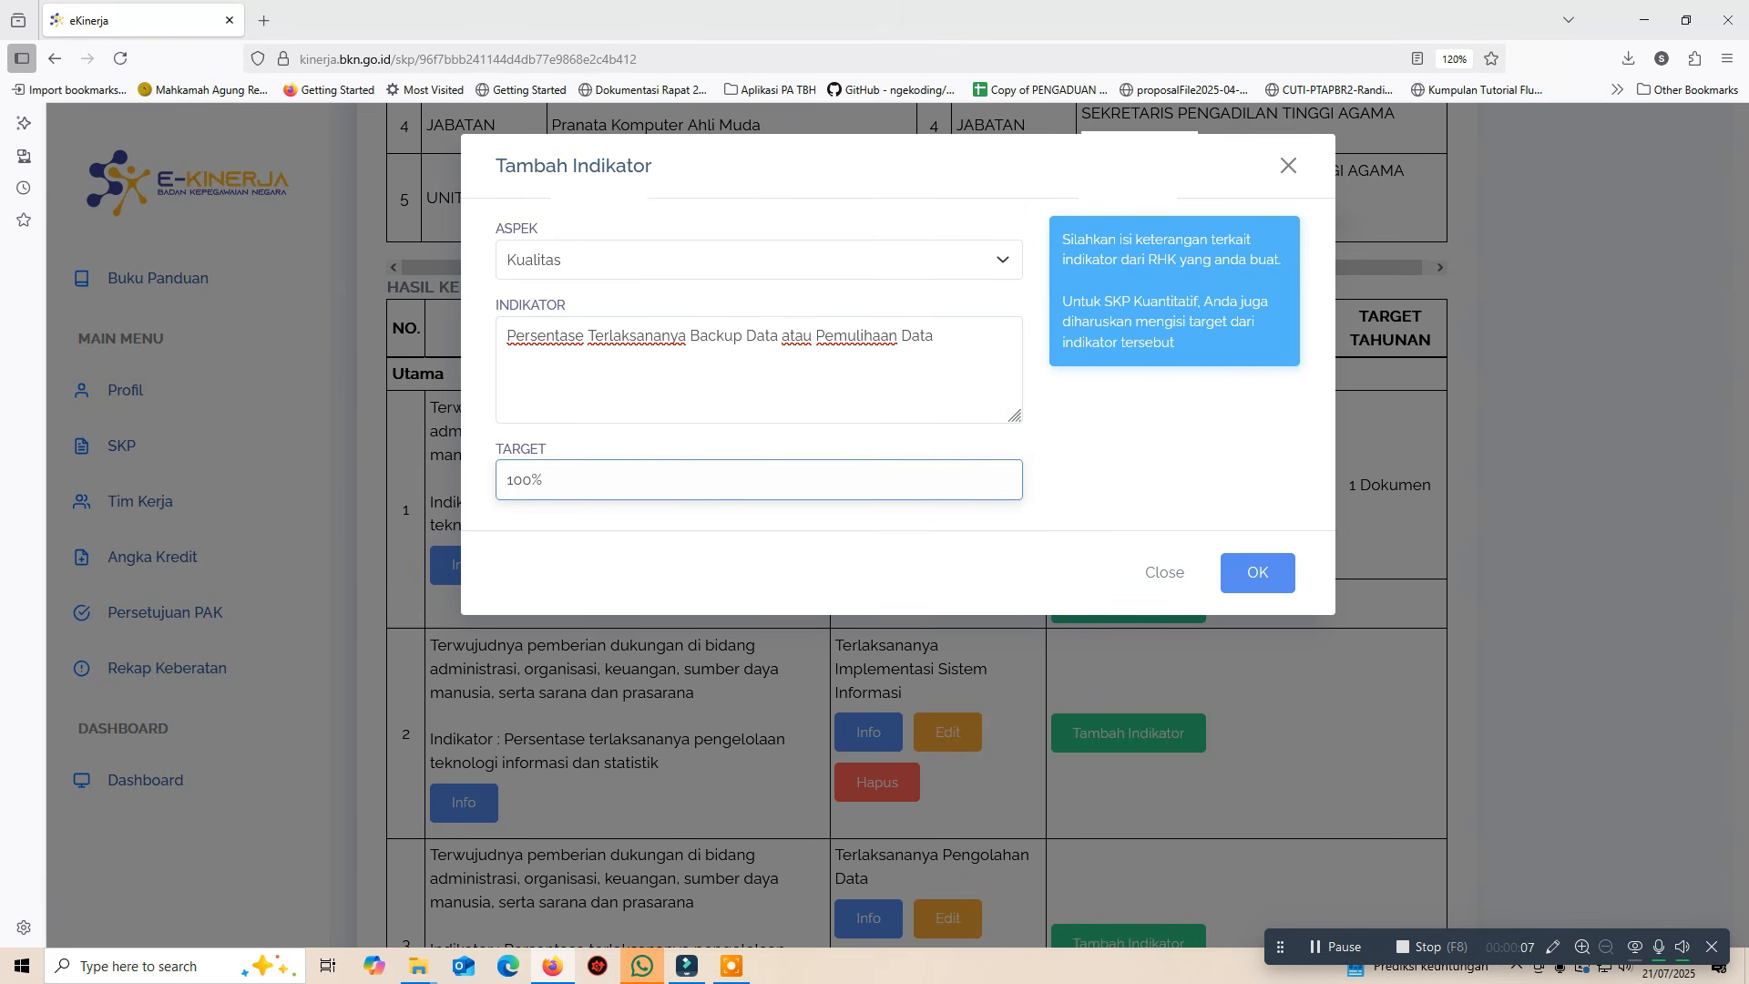
left_click(1247, 574)
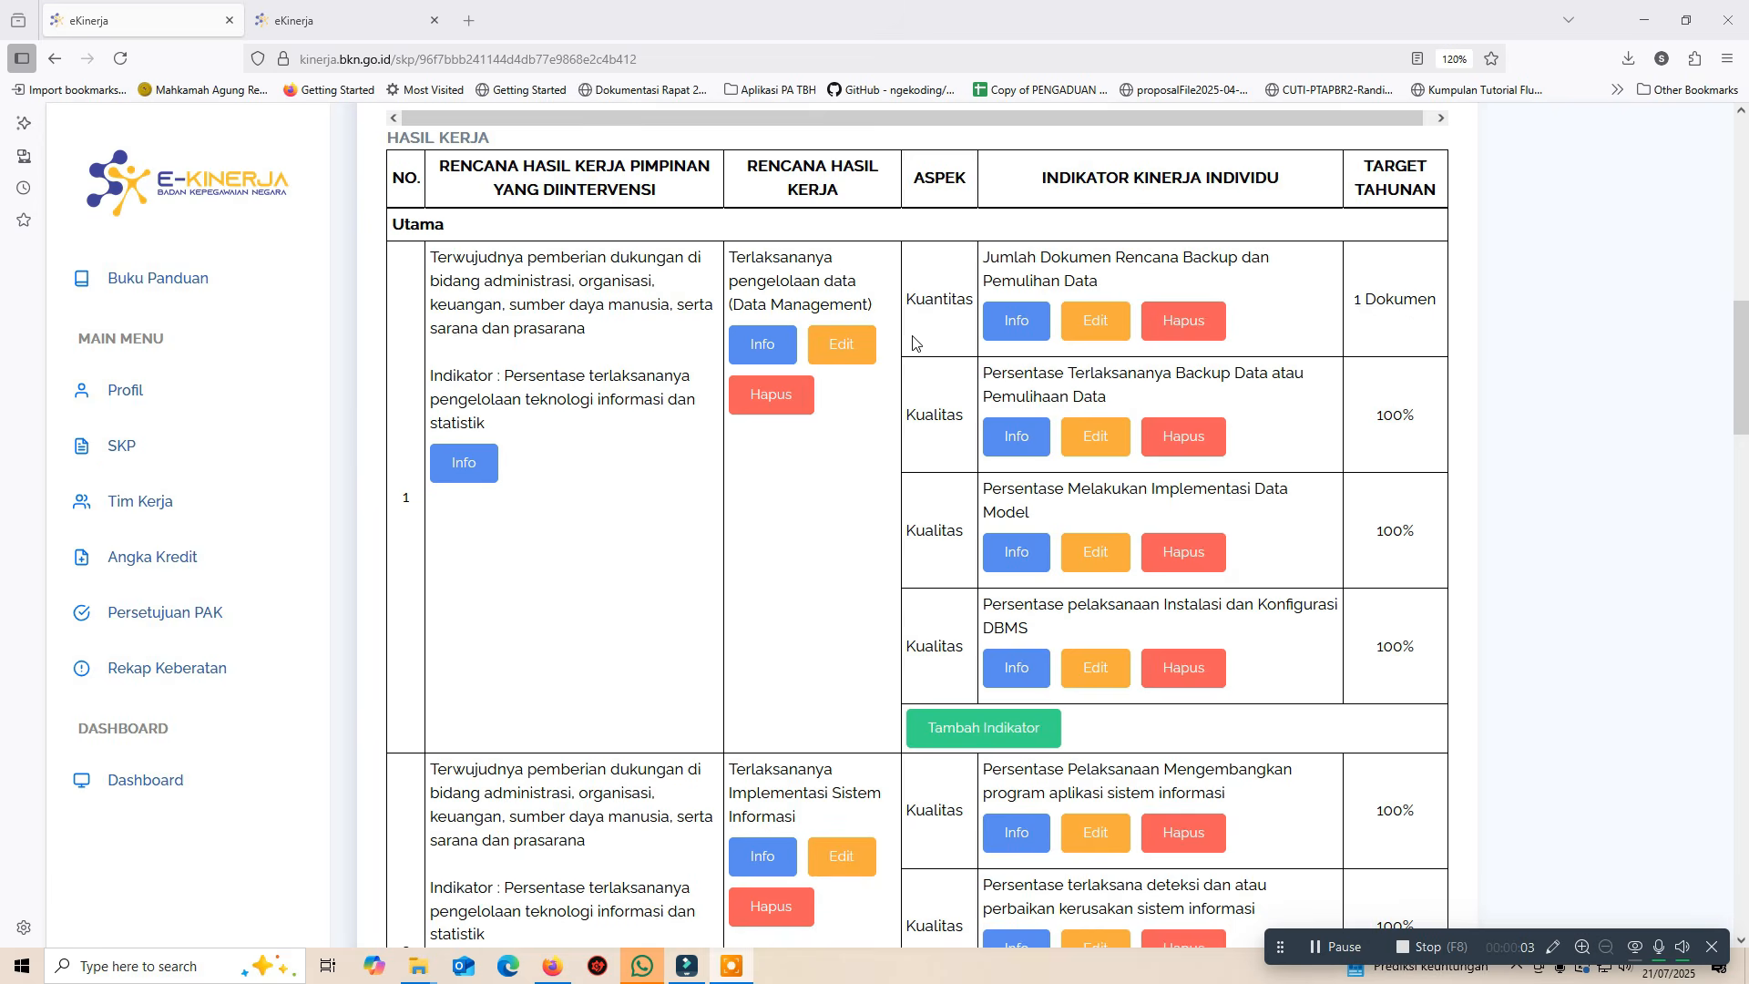
scroll(914, 342, "down", 6)
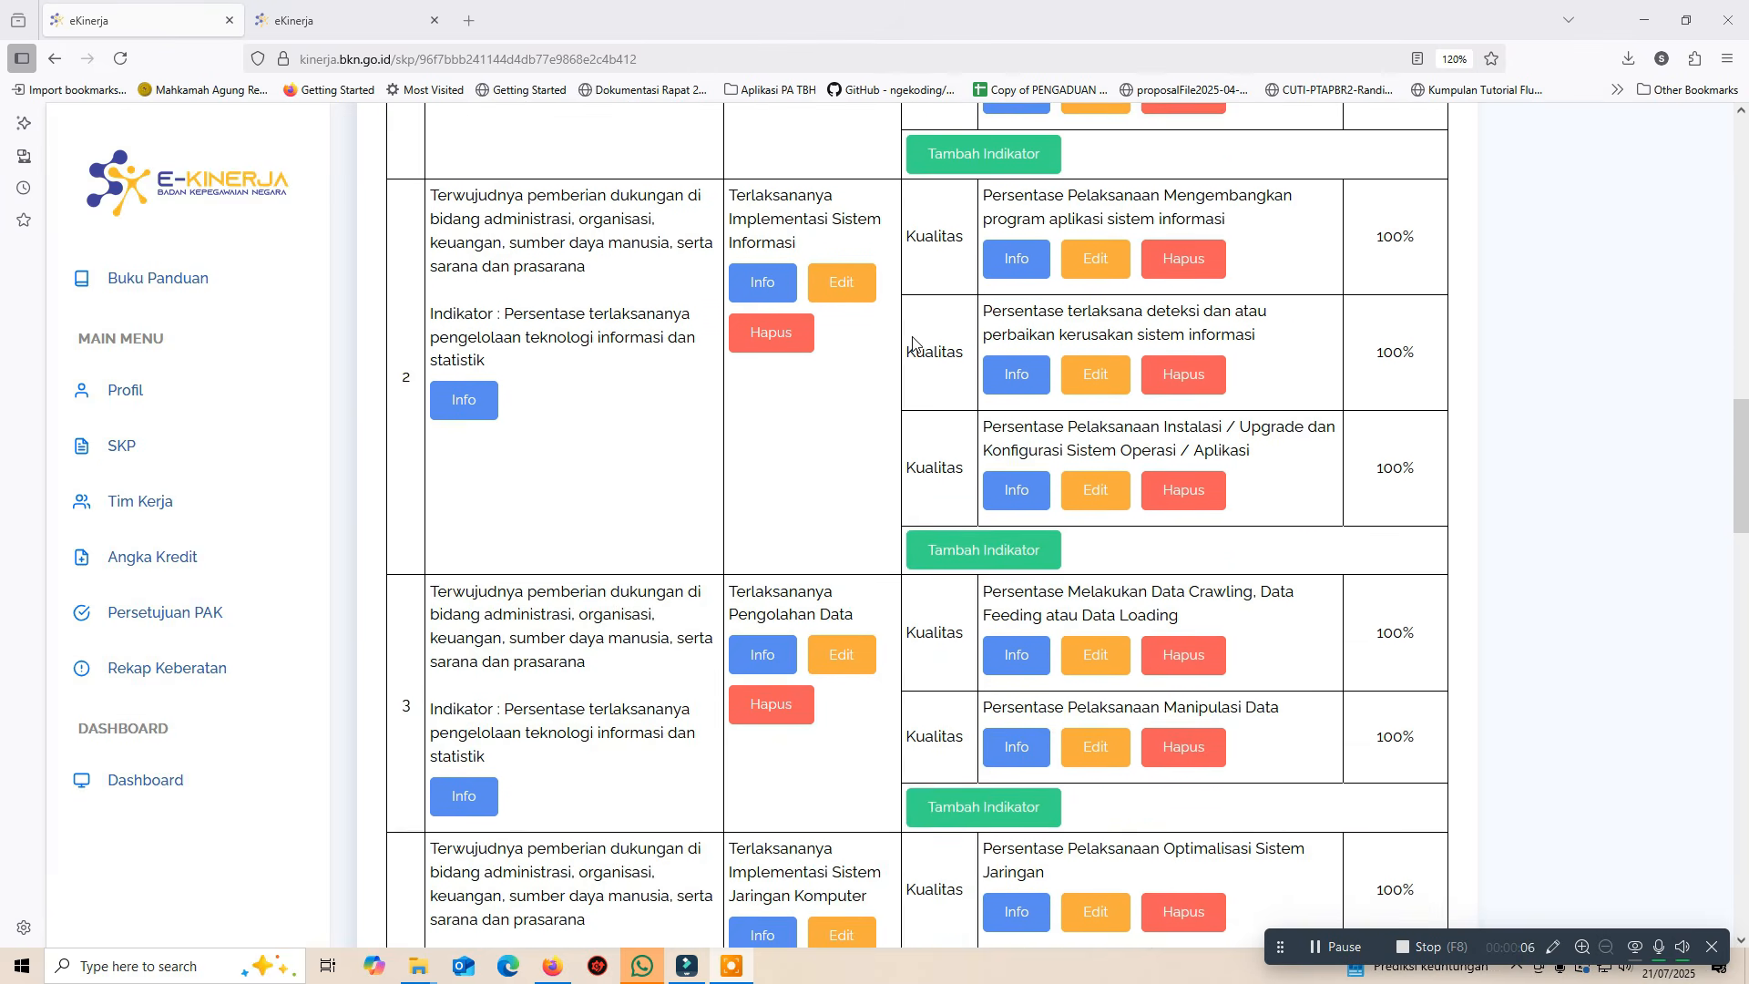
scroll(914, 343, "down", 8)
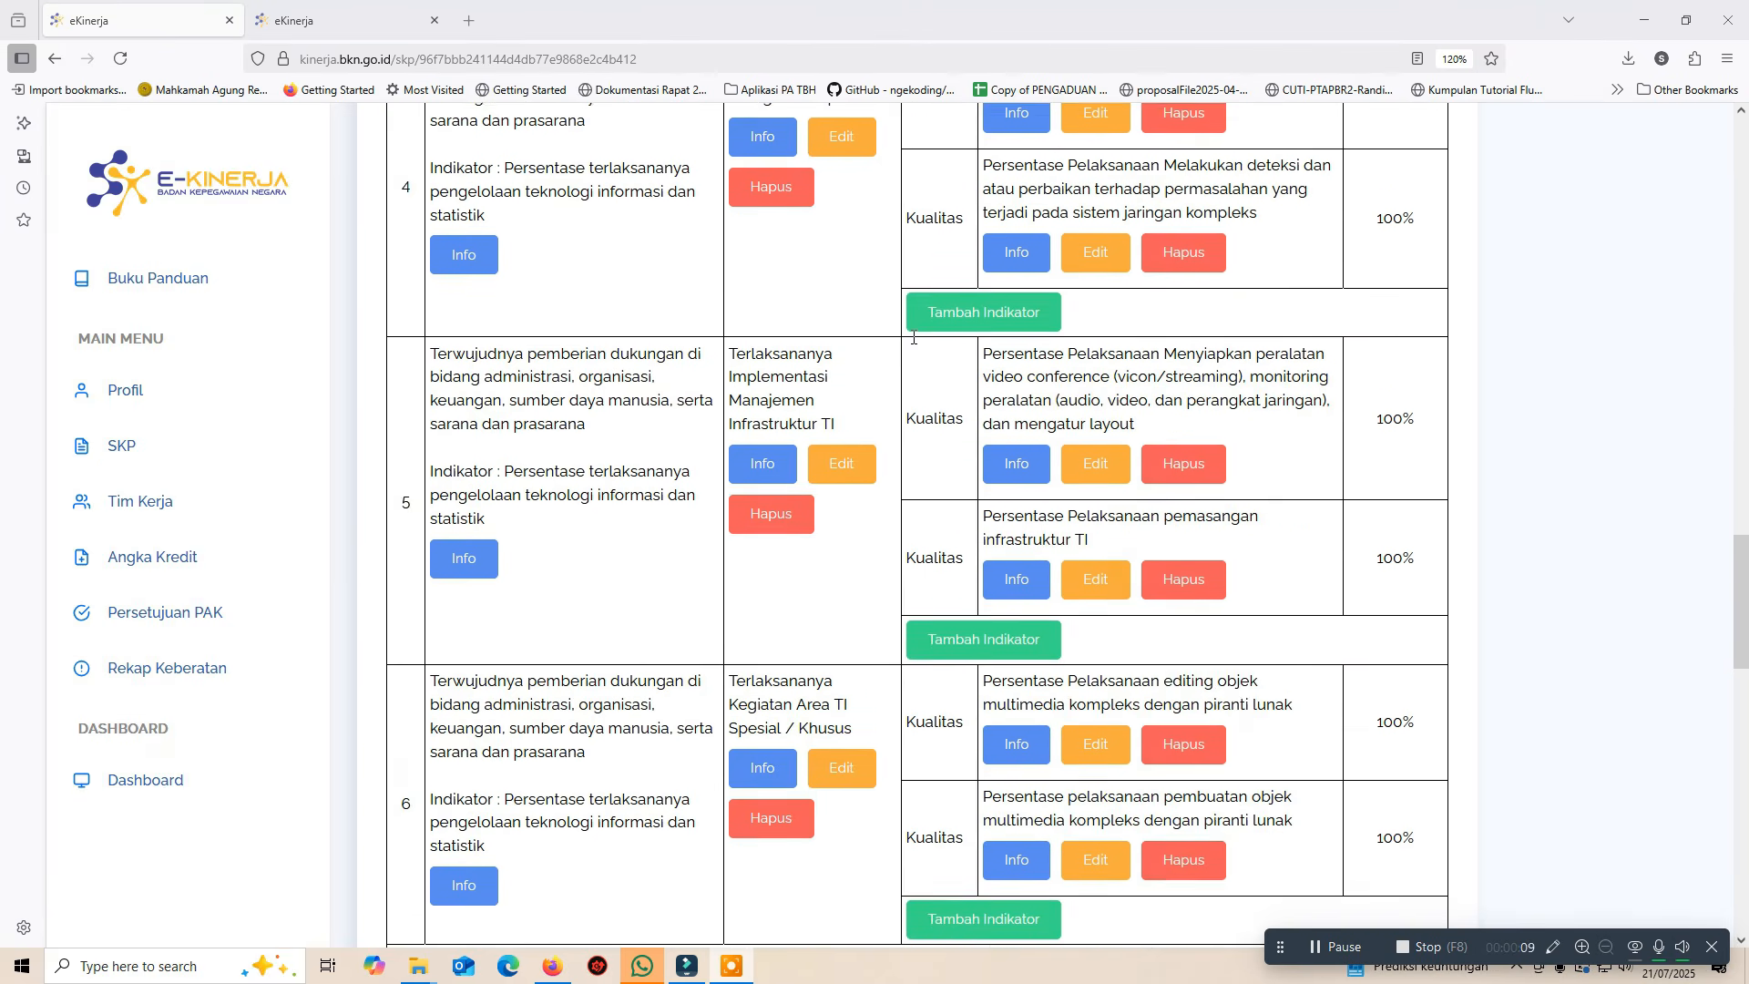
scroll(913, 337, "down", 13)
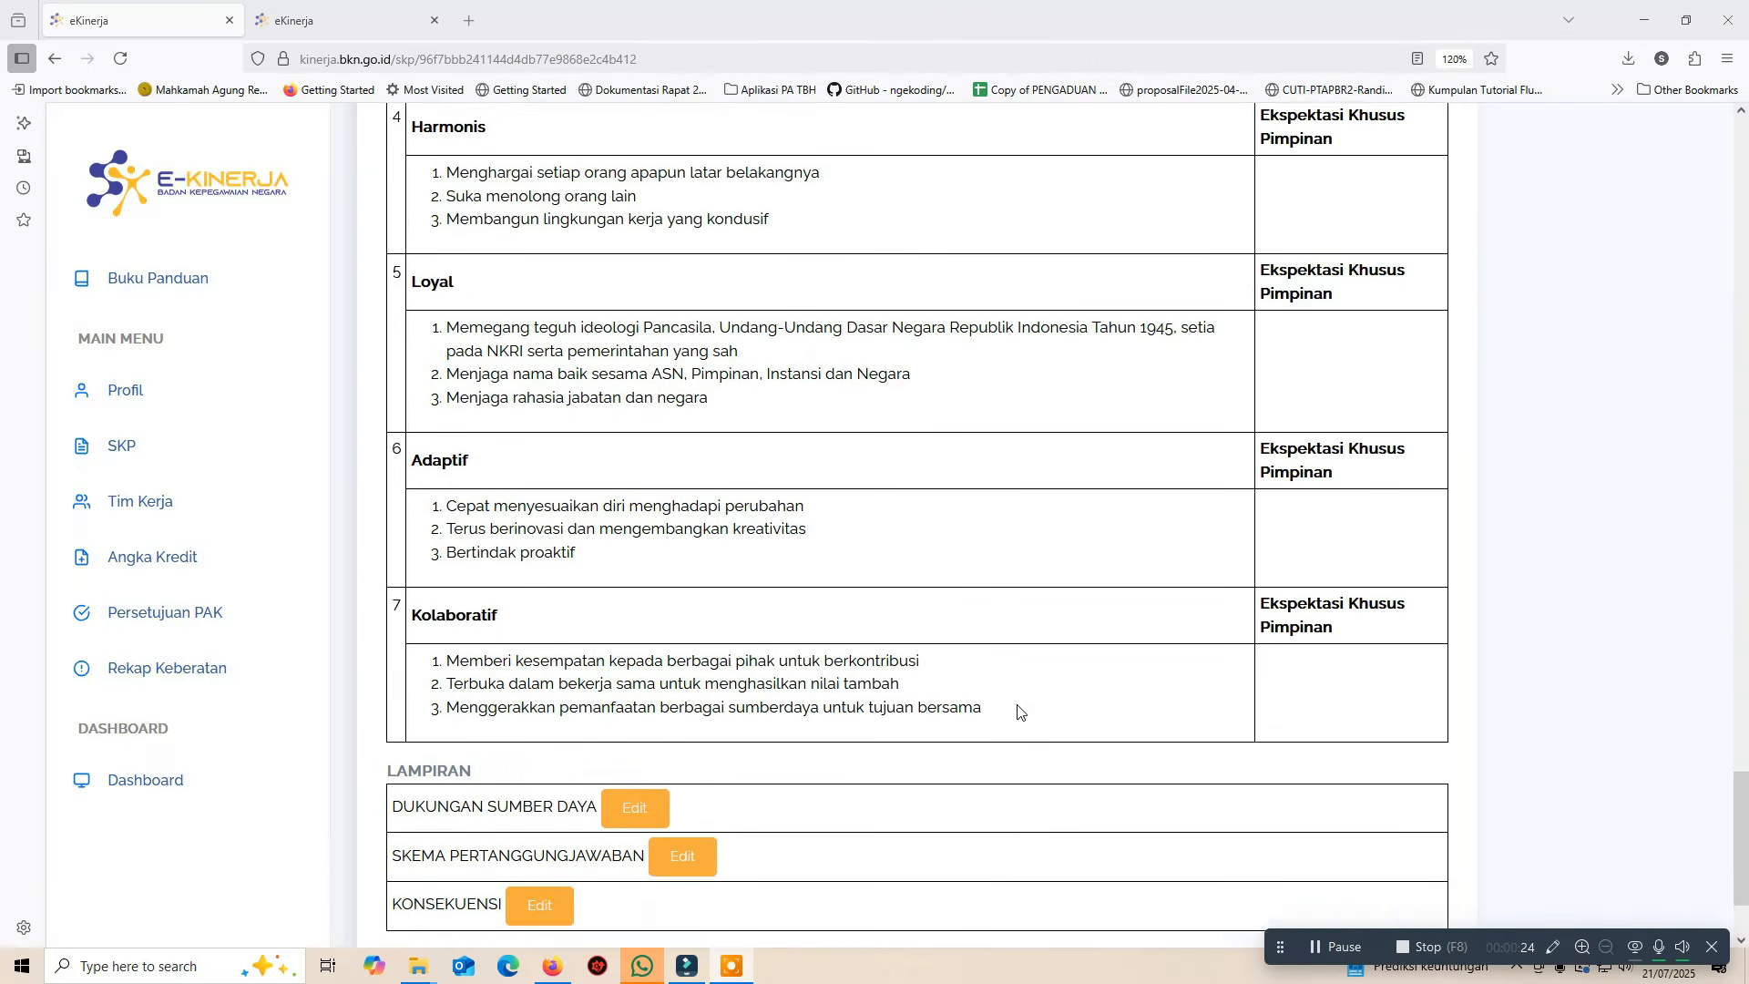
scroll(1018, 712, "down", 3)
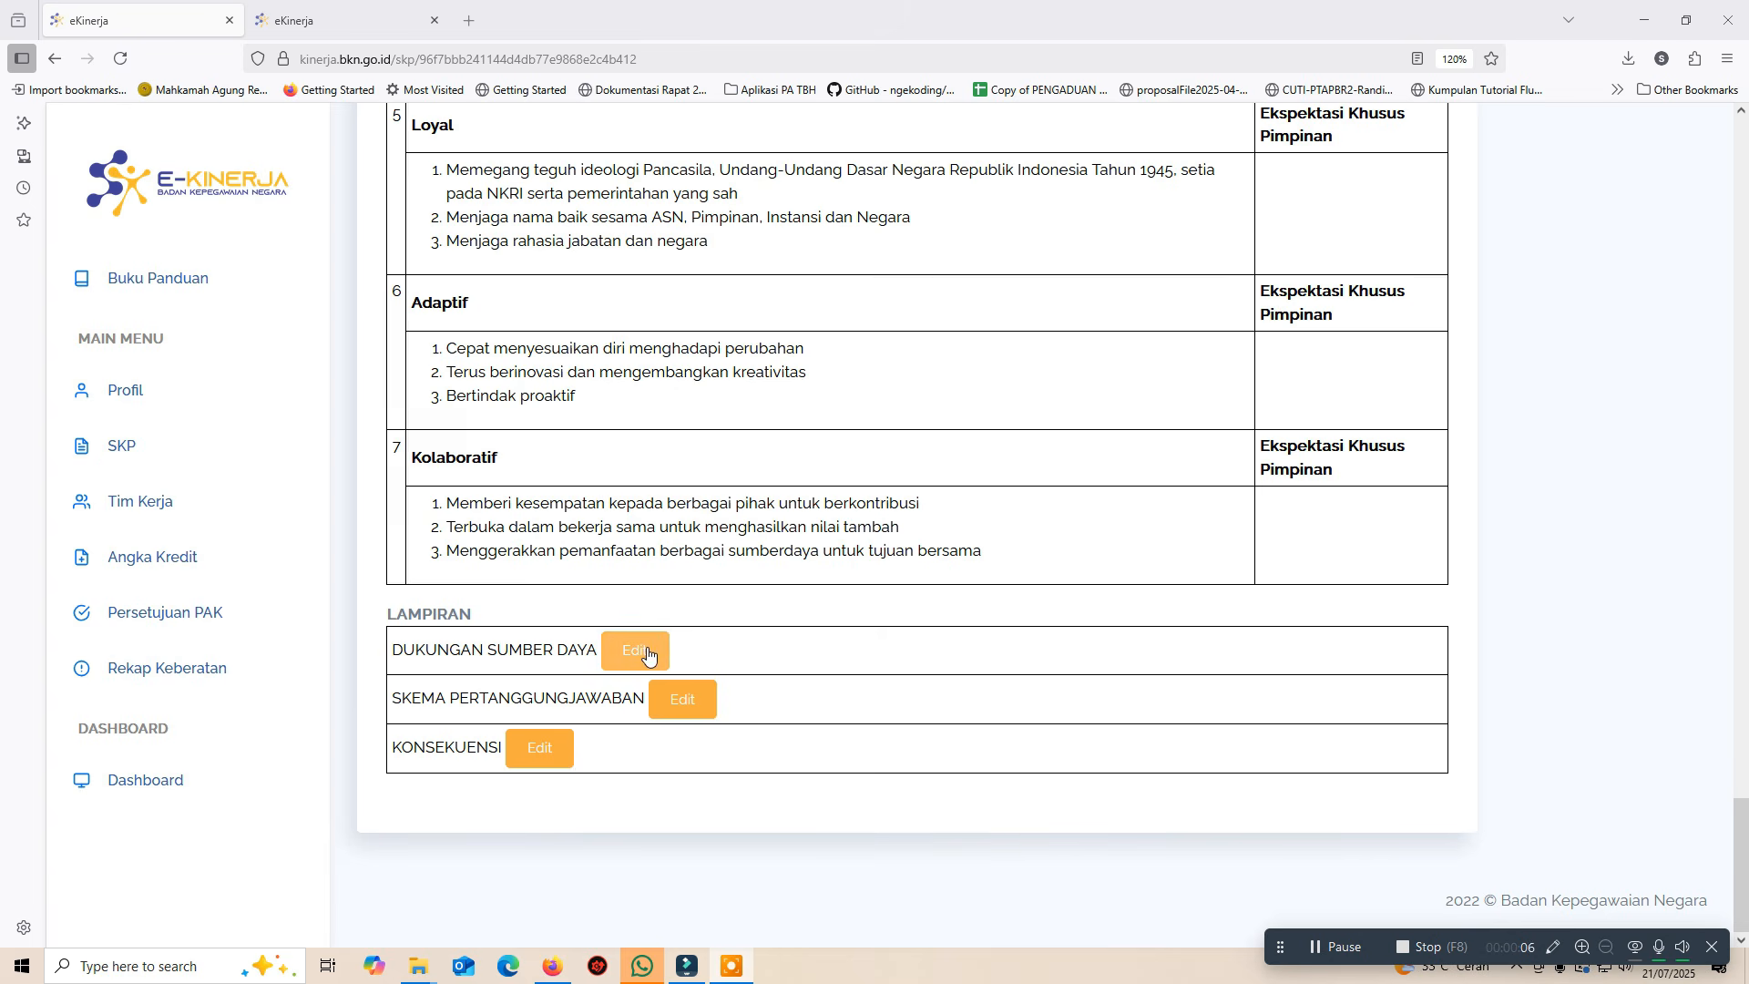
Enter the laptops/computers and task-mentoring lines under the DUKUNGAN SUMBER DAYA lampiran
left_click(647, 652)
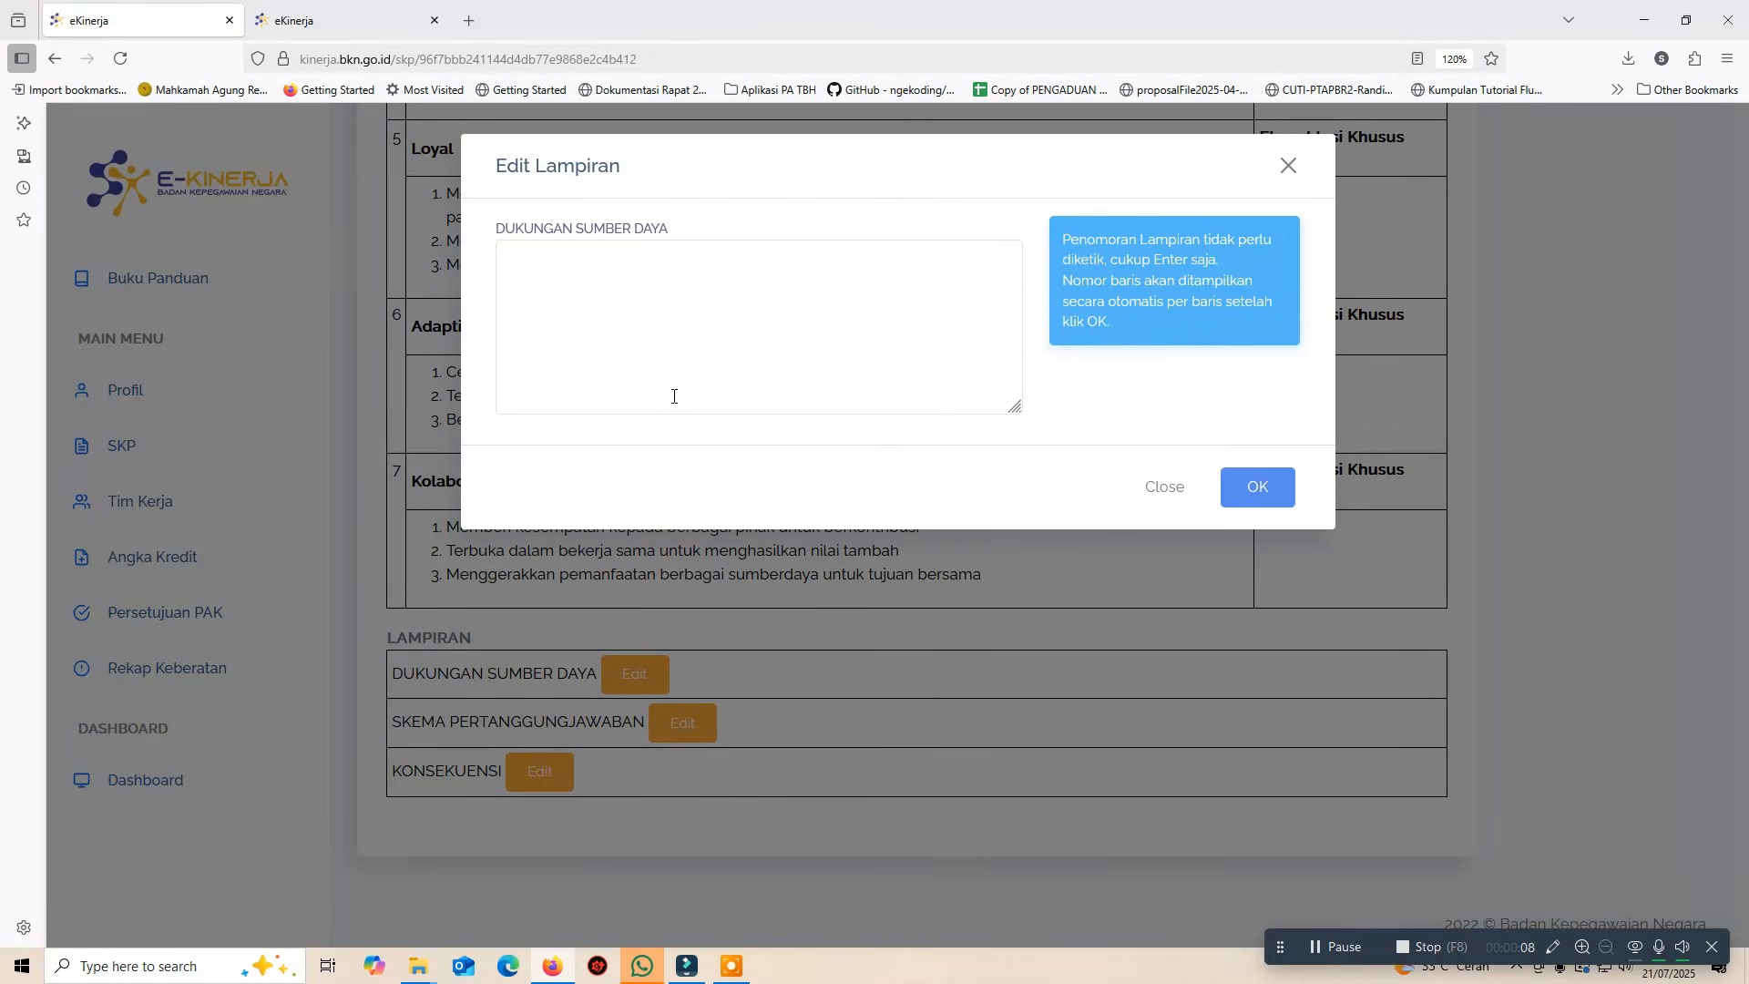
left_click(671, 376)
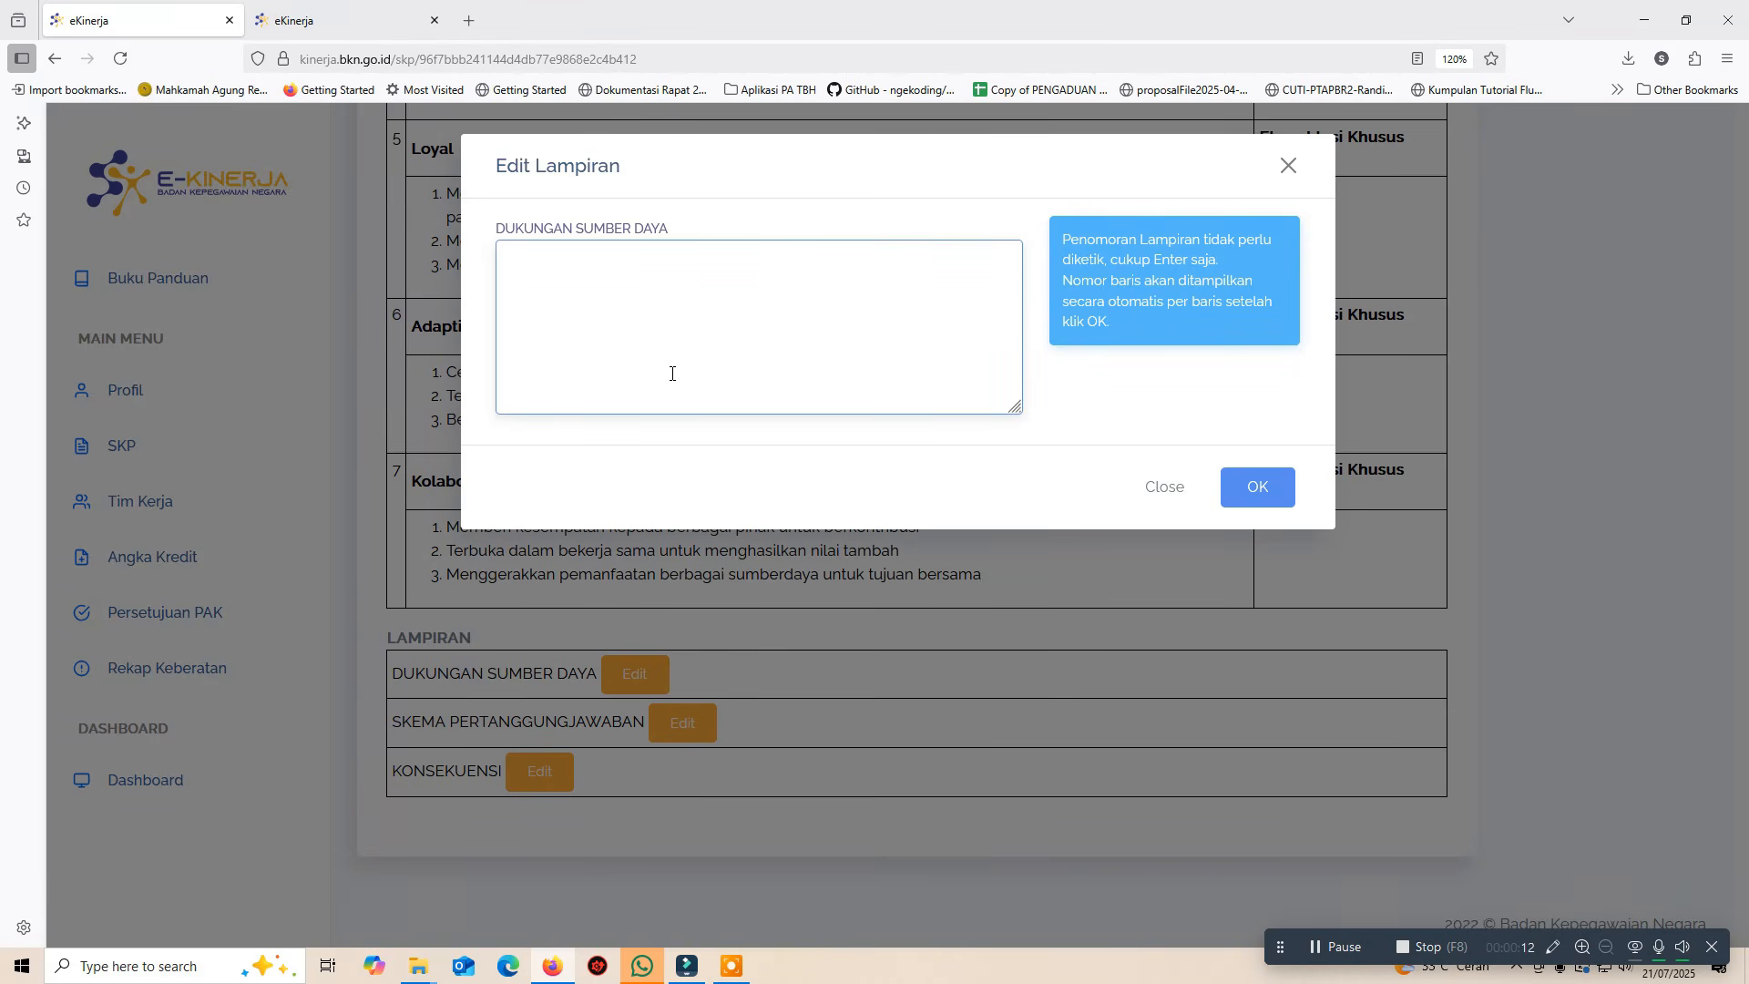
type("Dibutuhkan sarana dan prasarana seperti laptop dan komputer yang memiliki spesifikasi tinggi Dibutuhkan pendampingan dalam melaksanakan tugas / kegiatan")
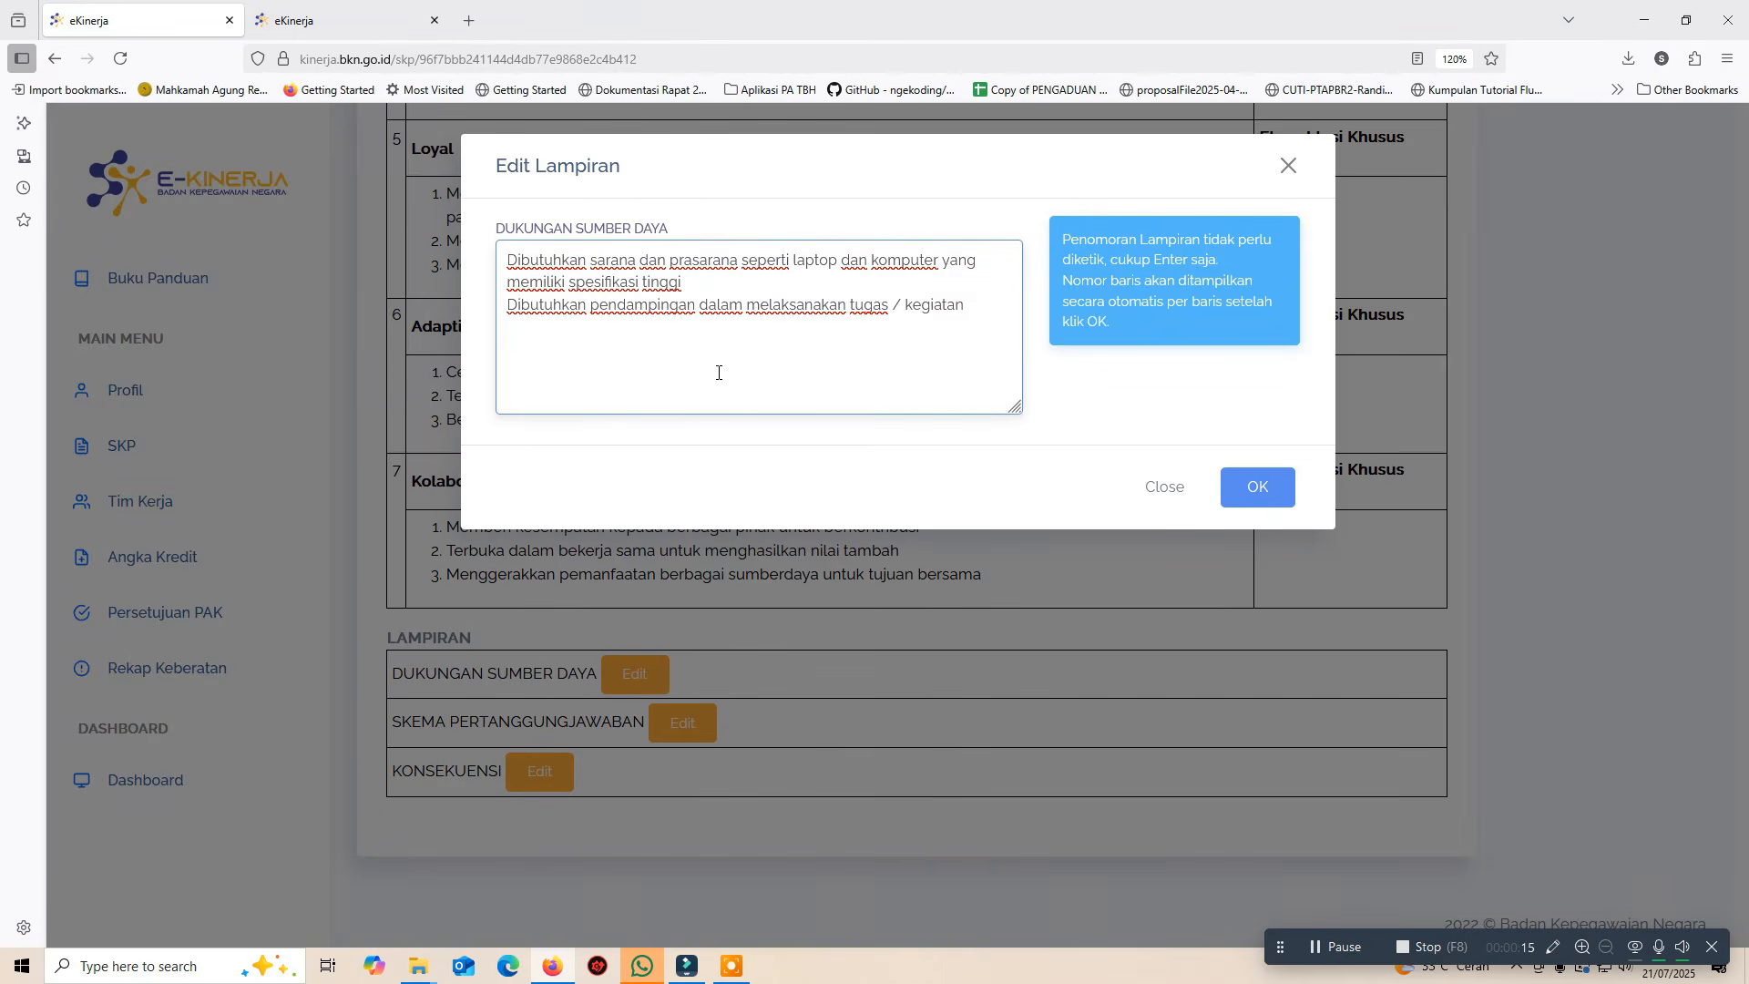
left_click(1251, 493)
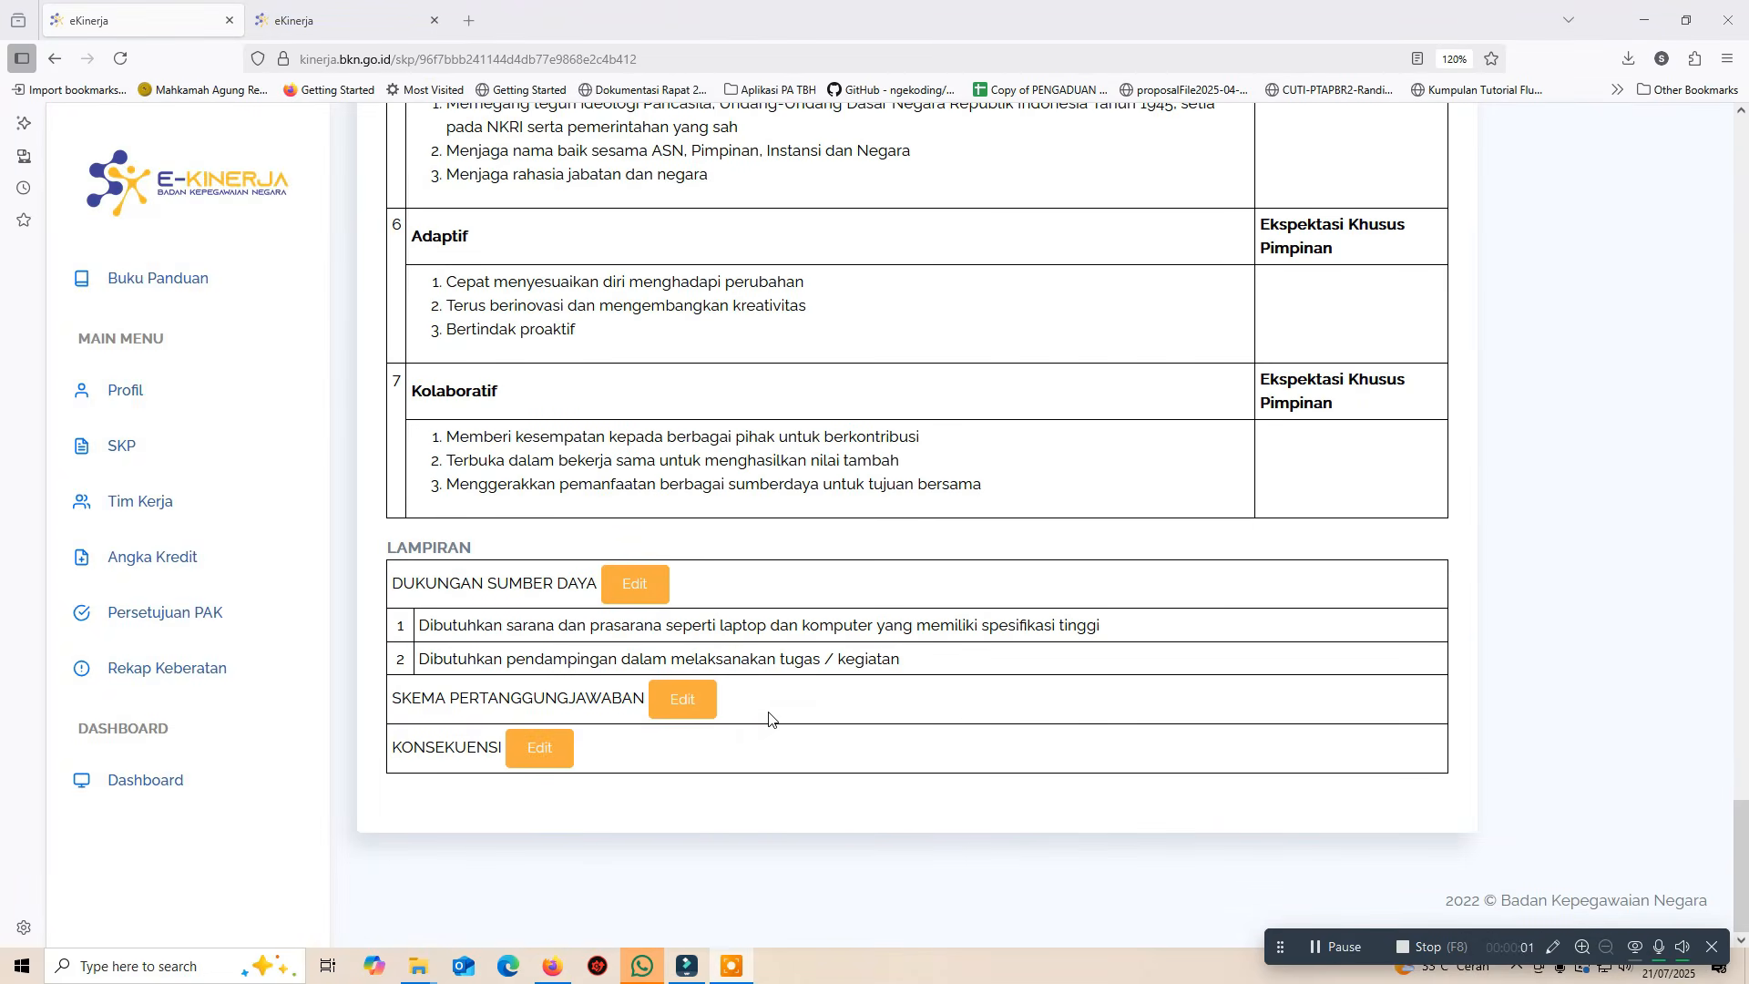
Paste the quarterly progress-report and soft-file evidence lines into SKEMA PERTANGGUNGJAWABAN and save
left_click(685, 707)
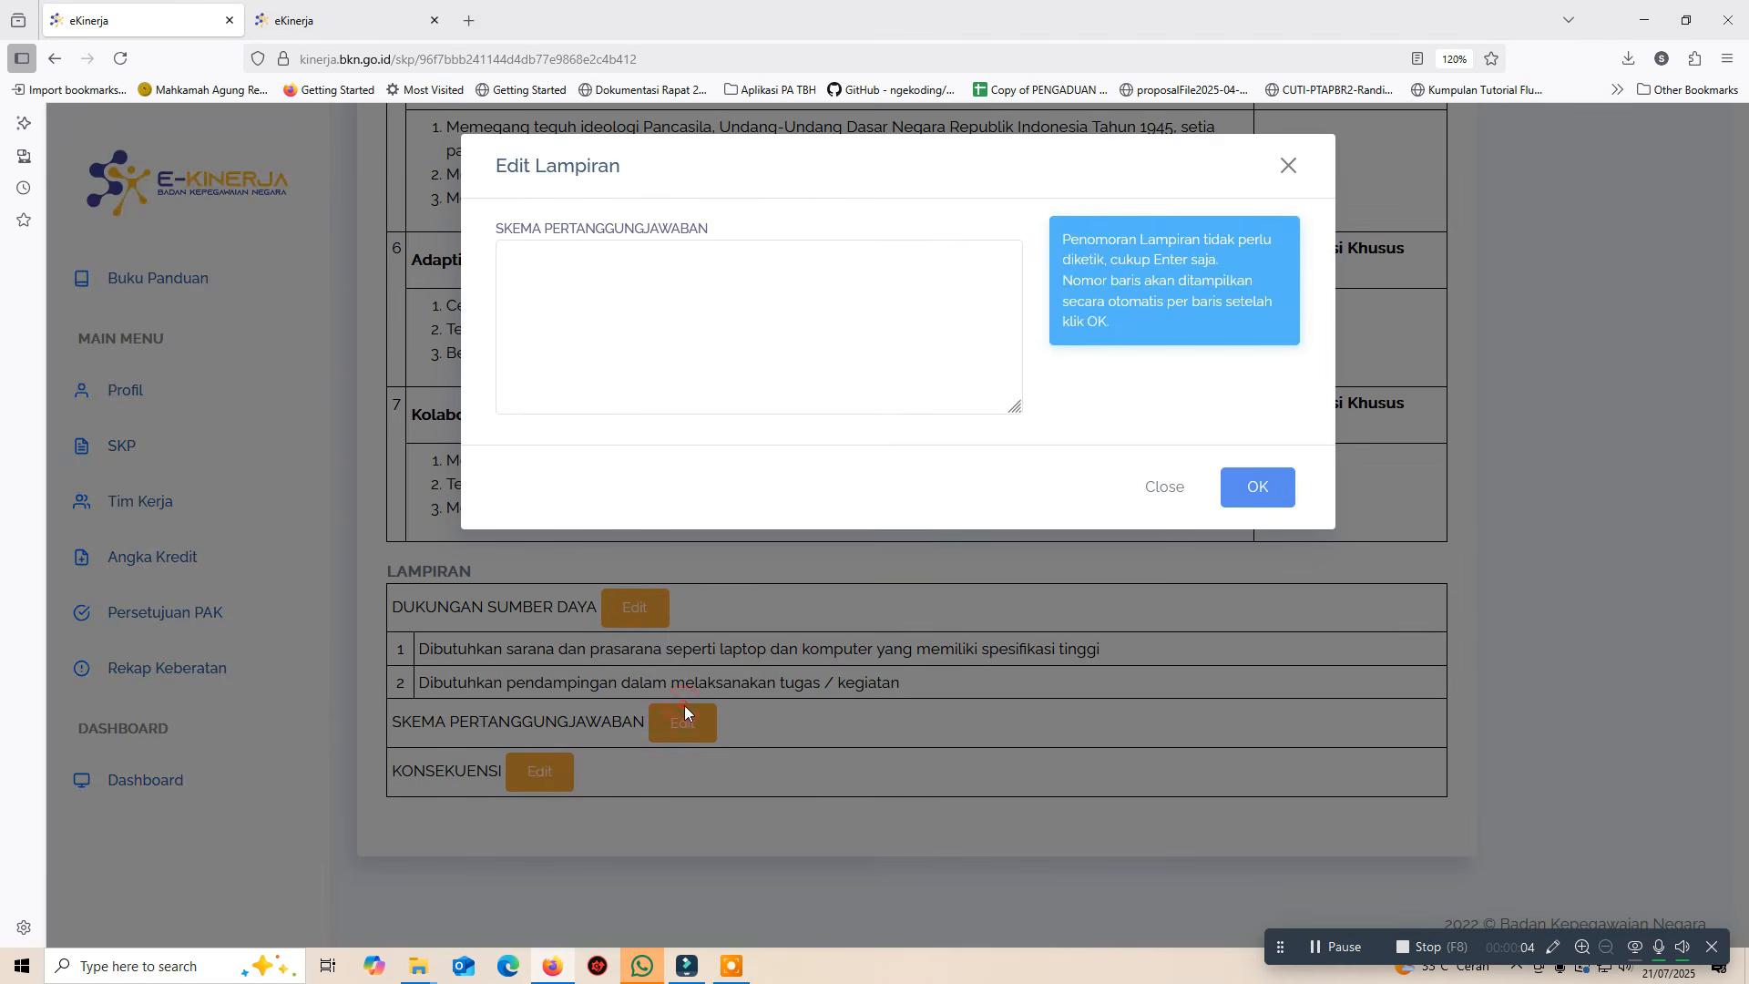
left_click(653, 349)
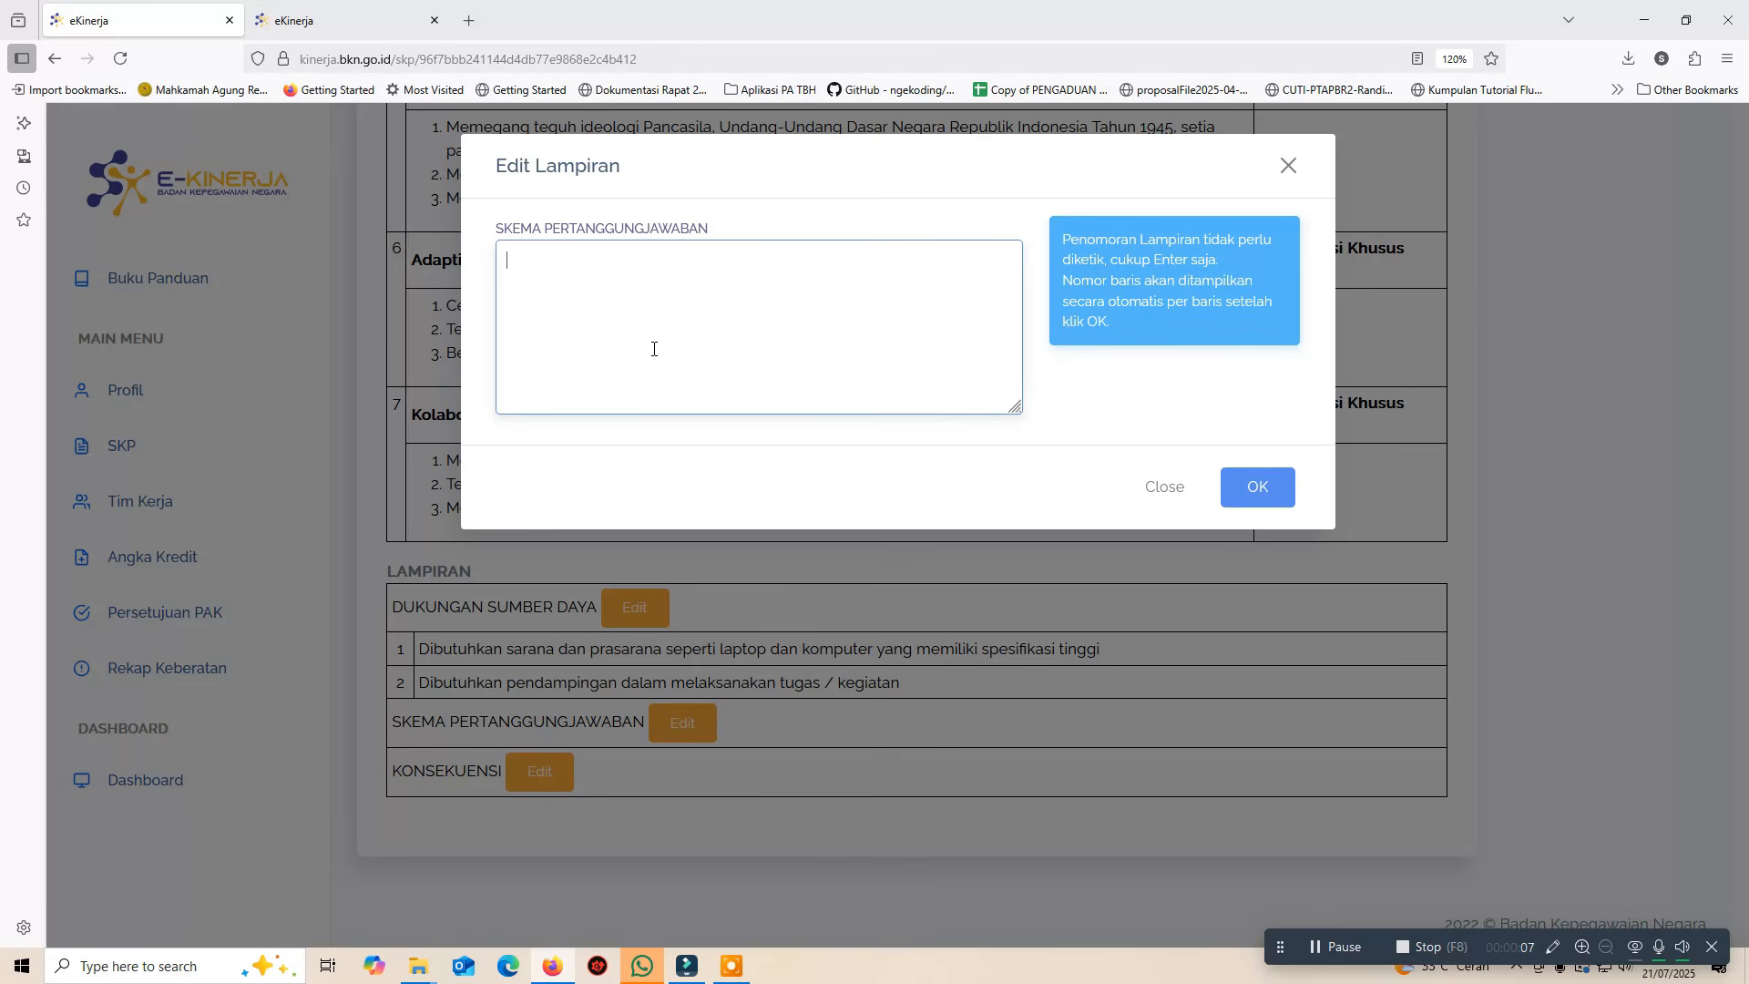
type("Progres kinerja dilaporkan per triwulan Bukti kinerja akan disampaikan dalam bentuk soft file")
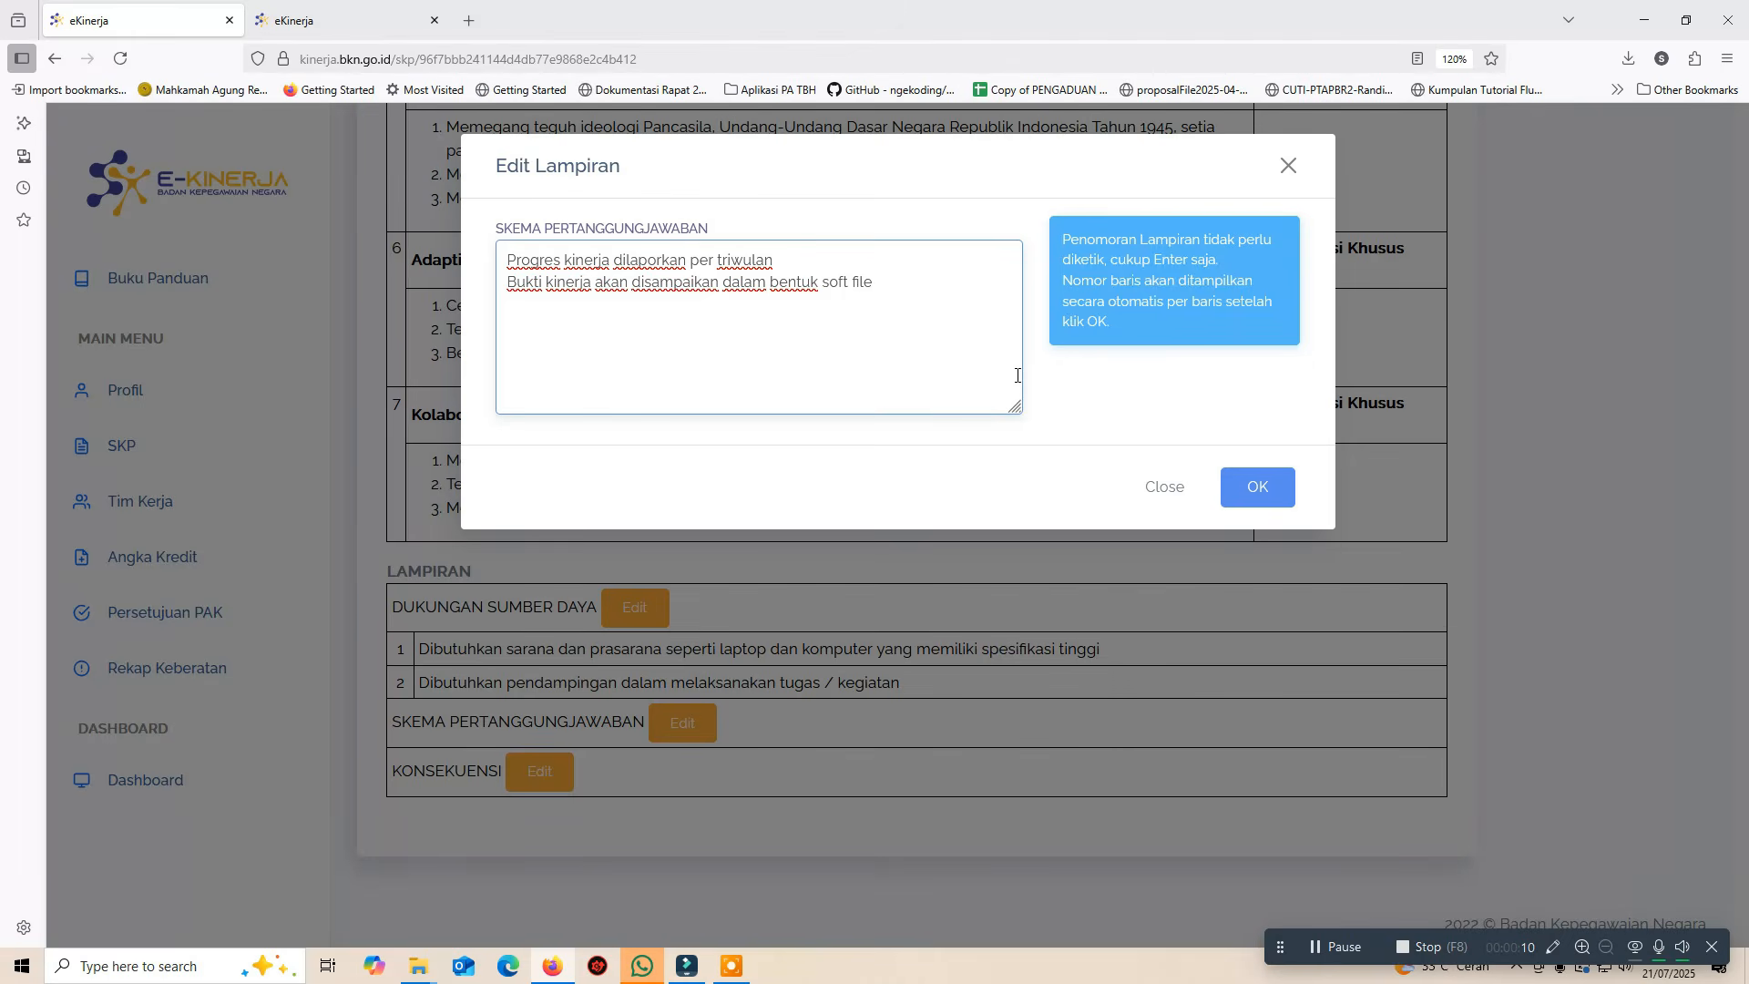
left_click(1254, 486)
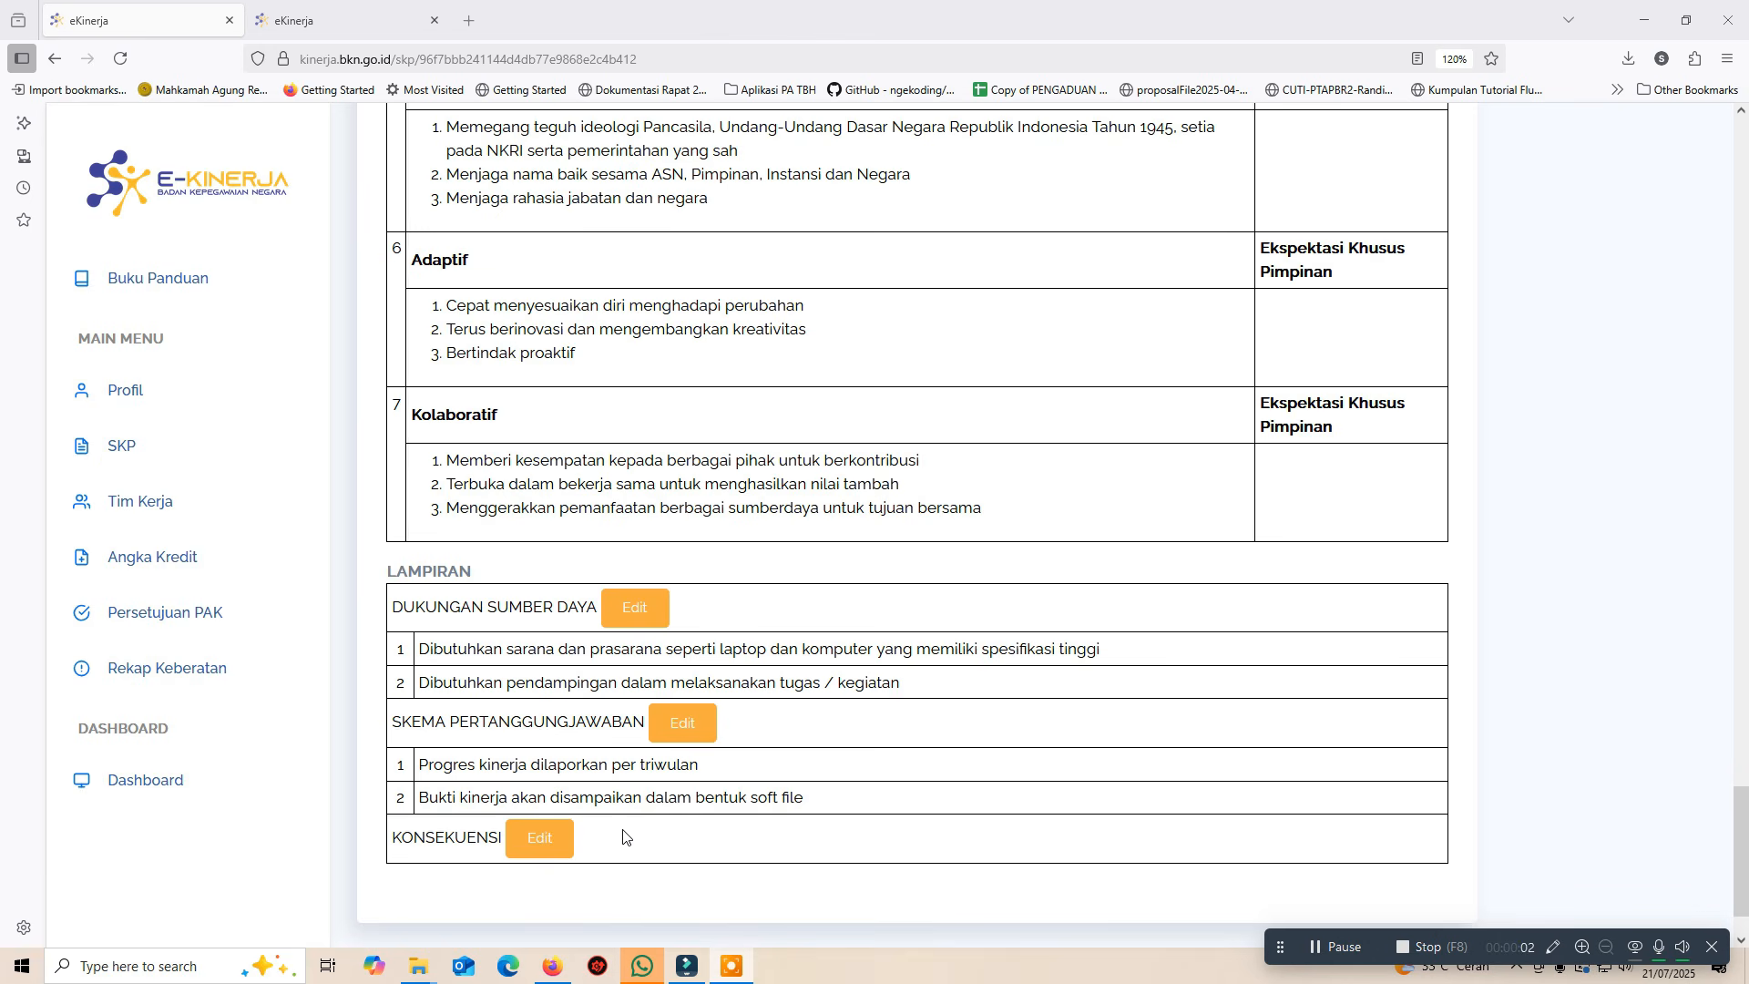
Paste the reward and written-reprimand lines into KONSEKUENSI and save
left_click(555, 836)
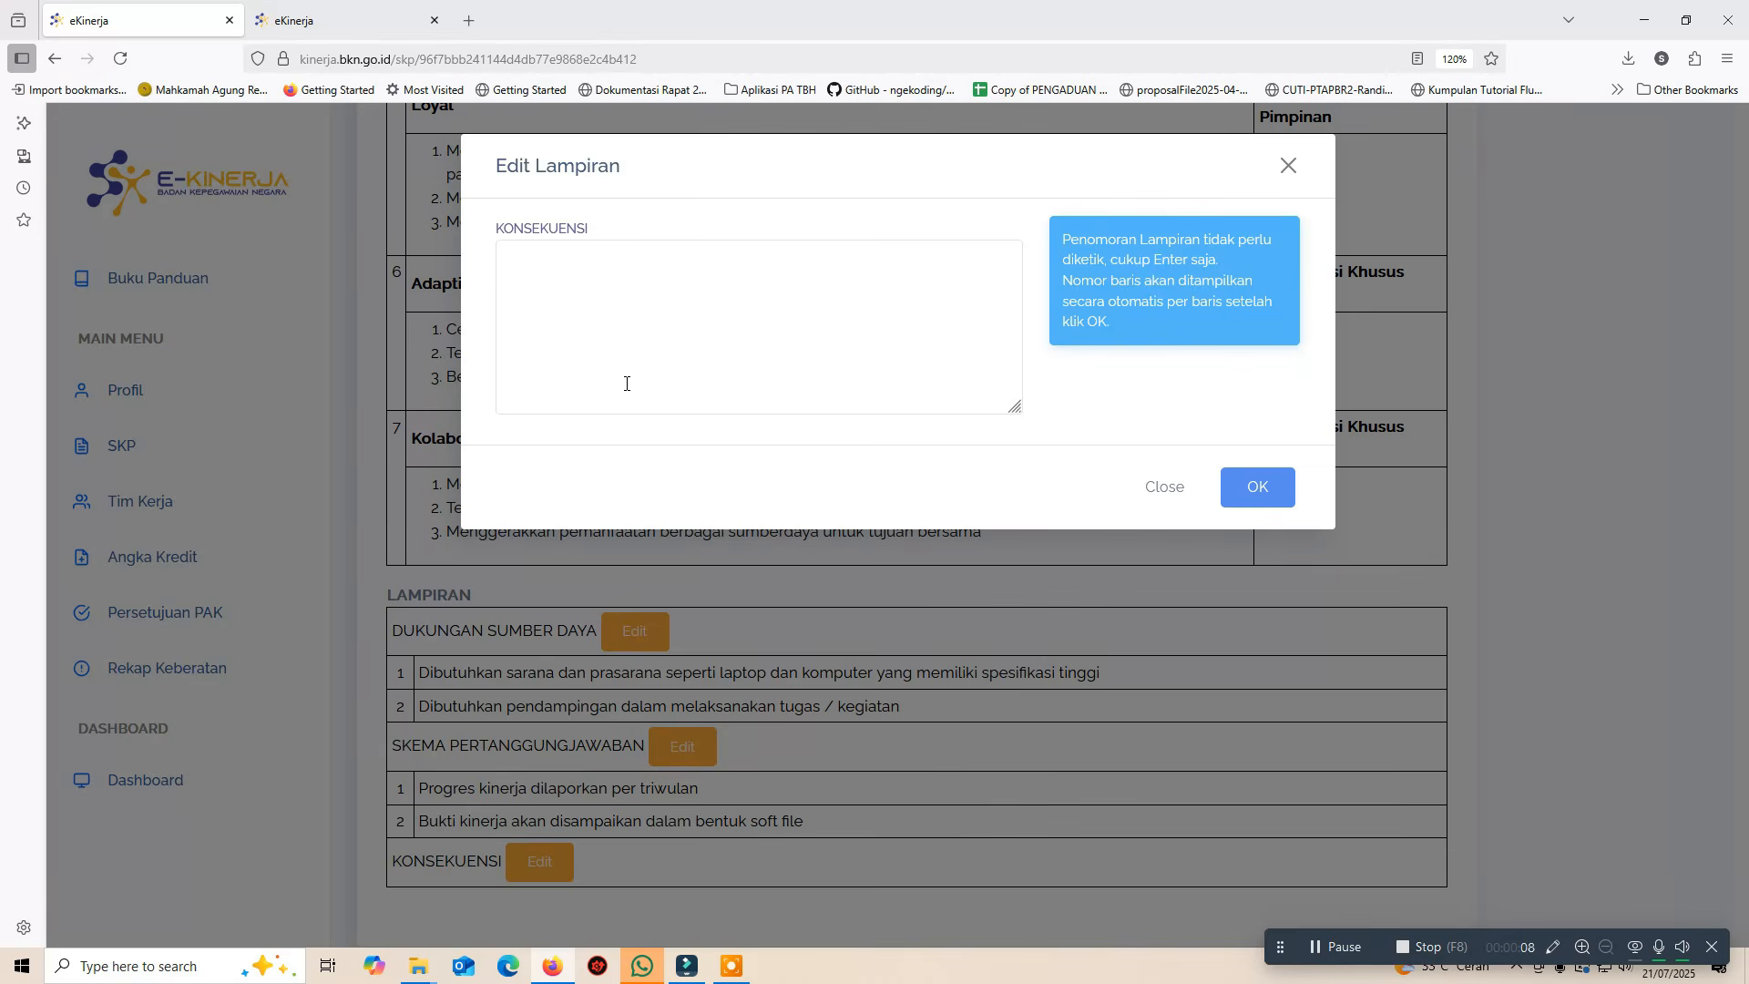
left_click(626, 384)
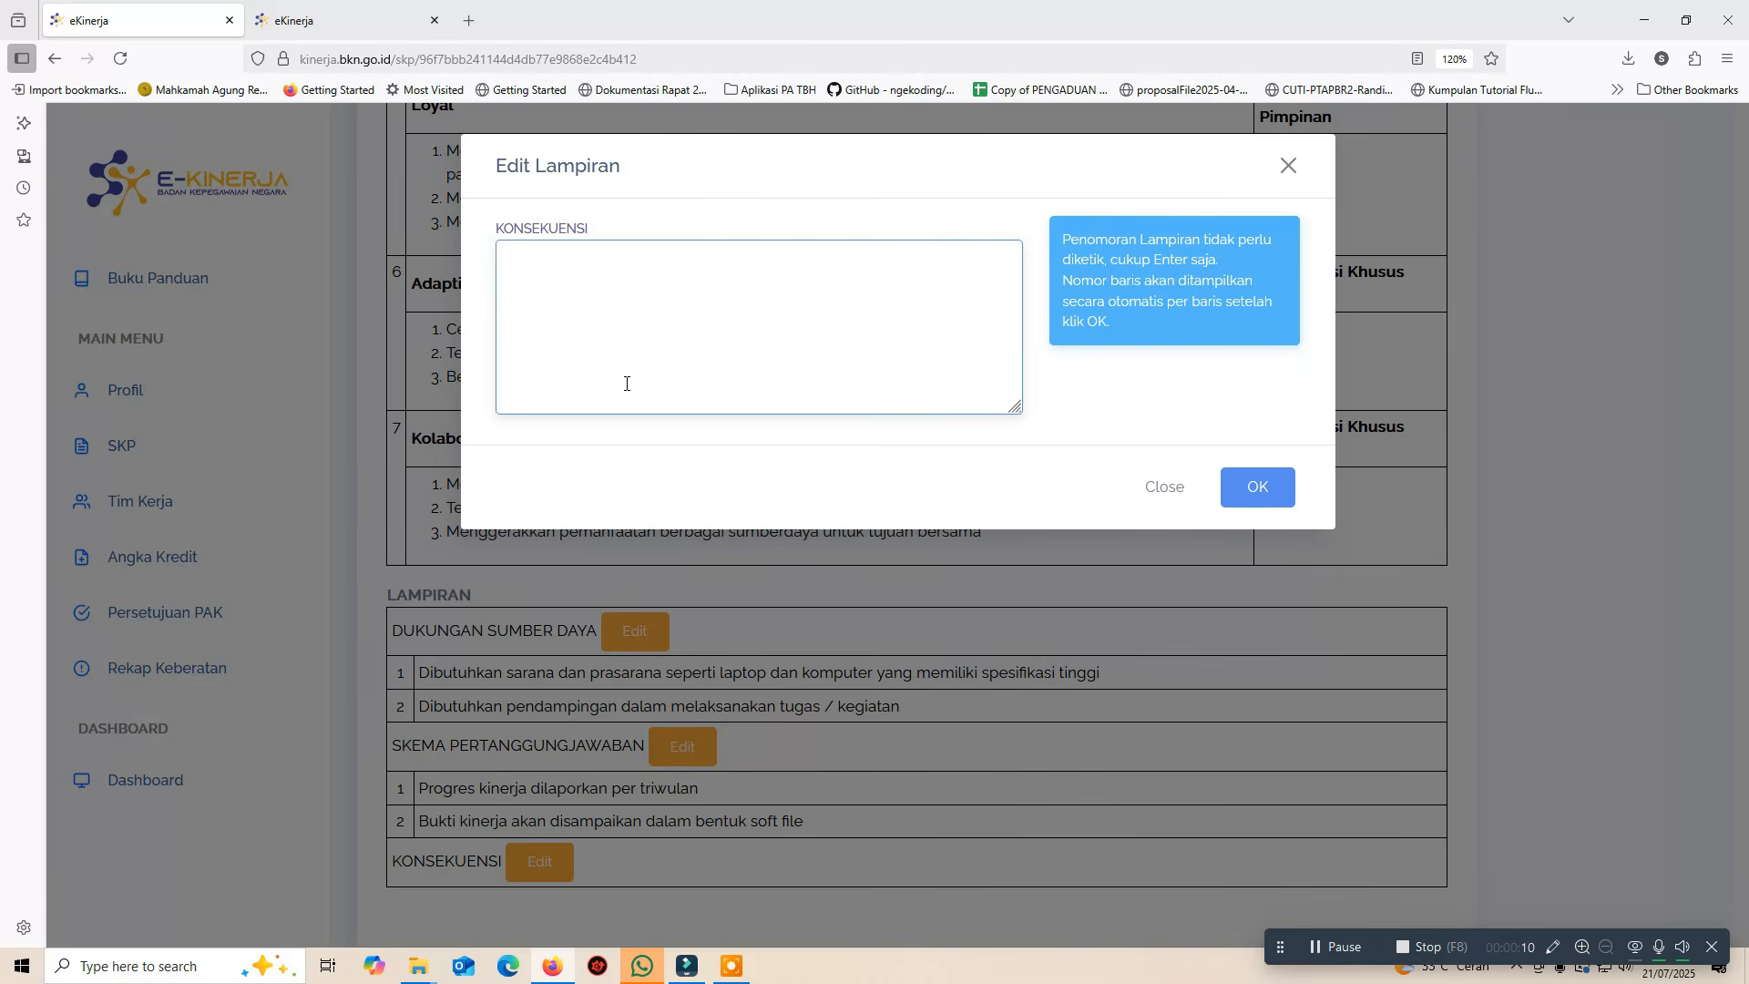
type("Apabila sesuai dengan ekspektasi maka akan diberikan penghargaan Apabila tidak sesuai dengan ekspektasi maka akan diberikan teguran tertulis")
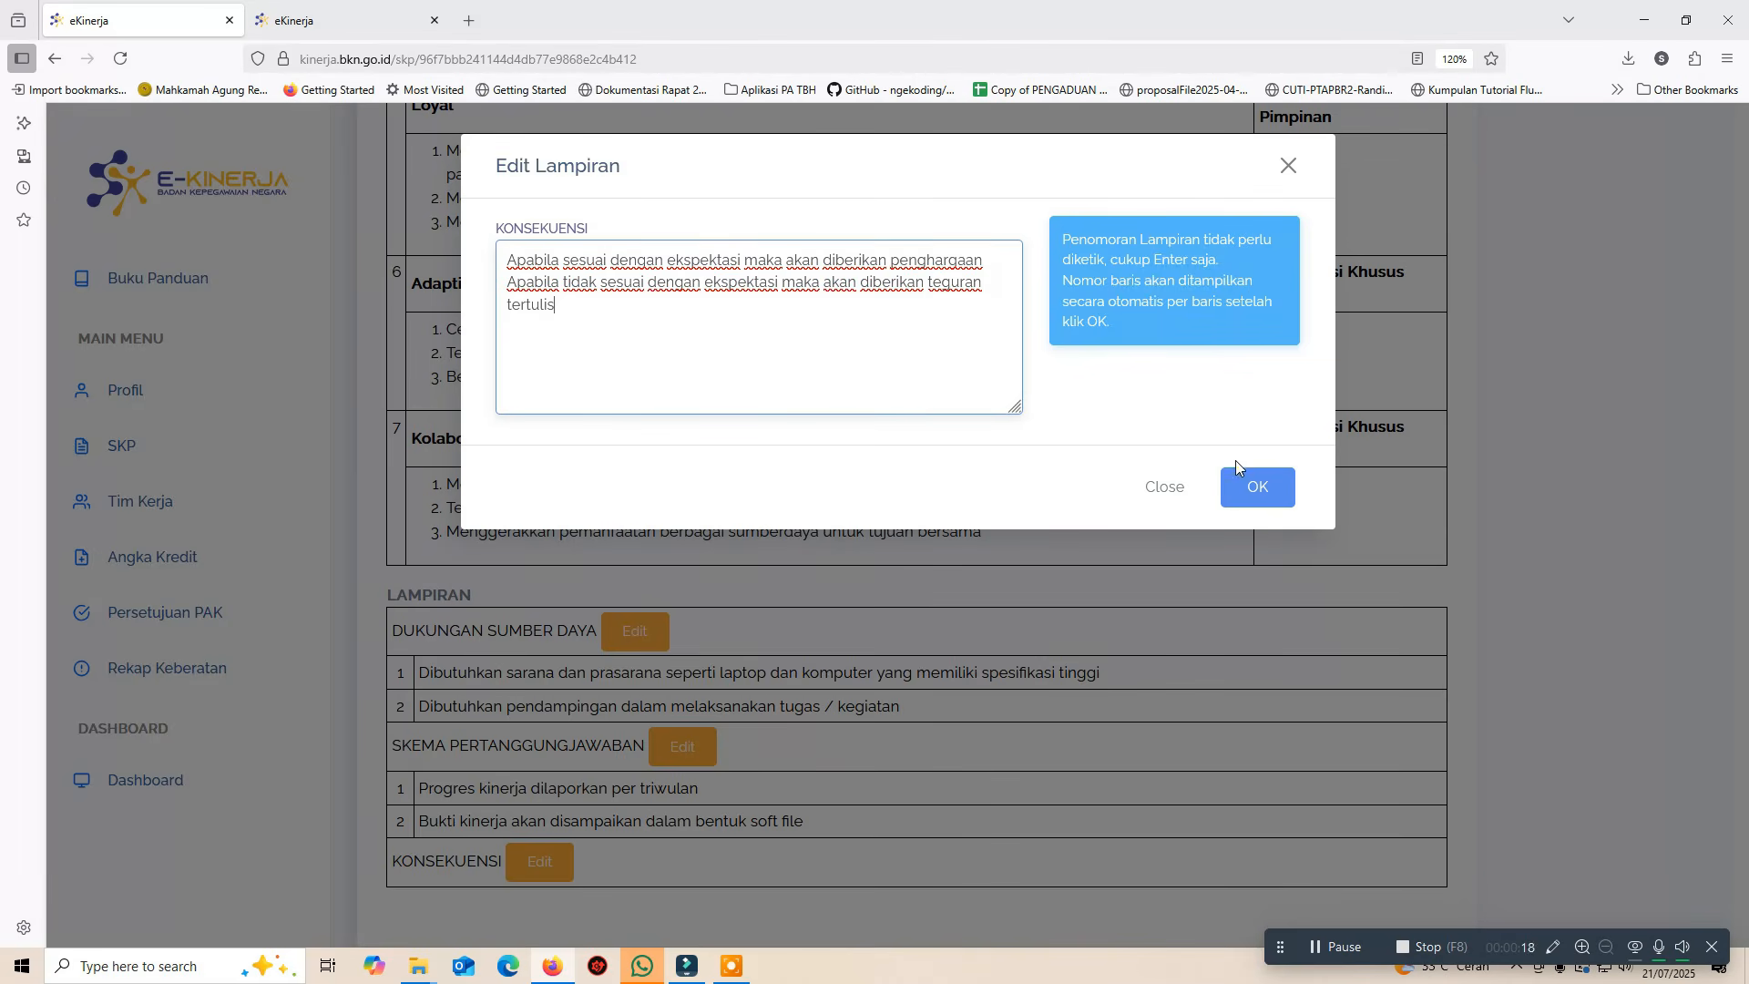
left_click(1244, 492)
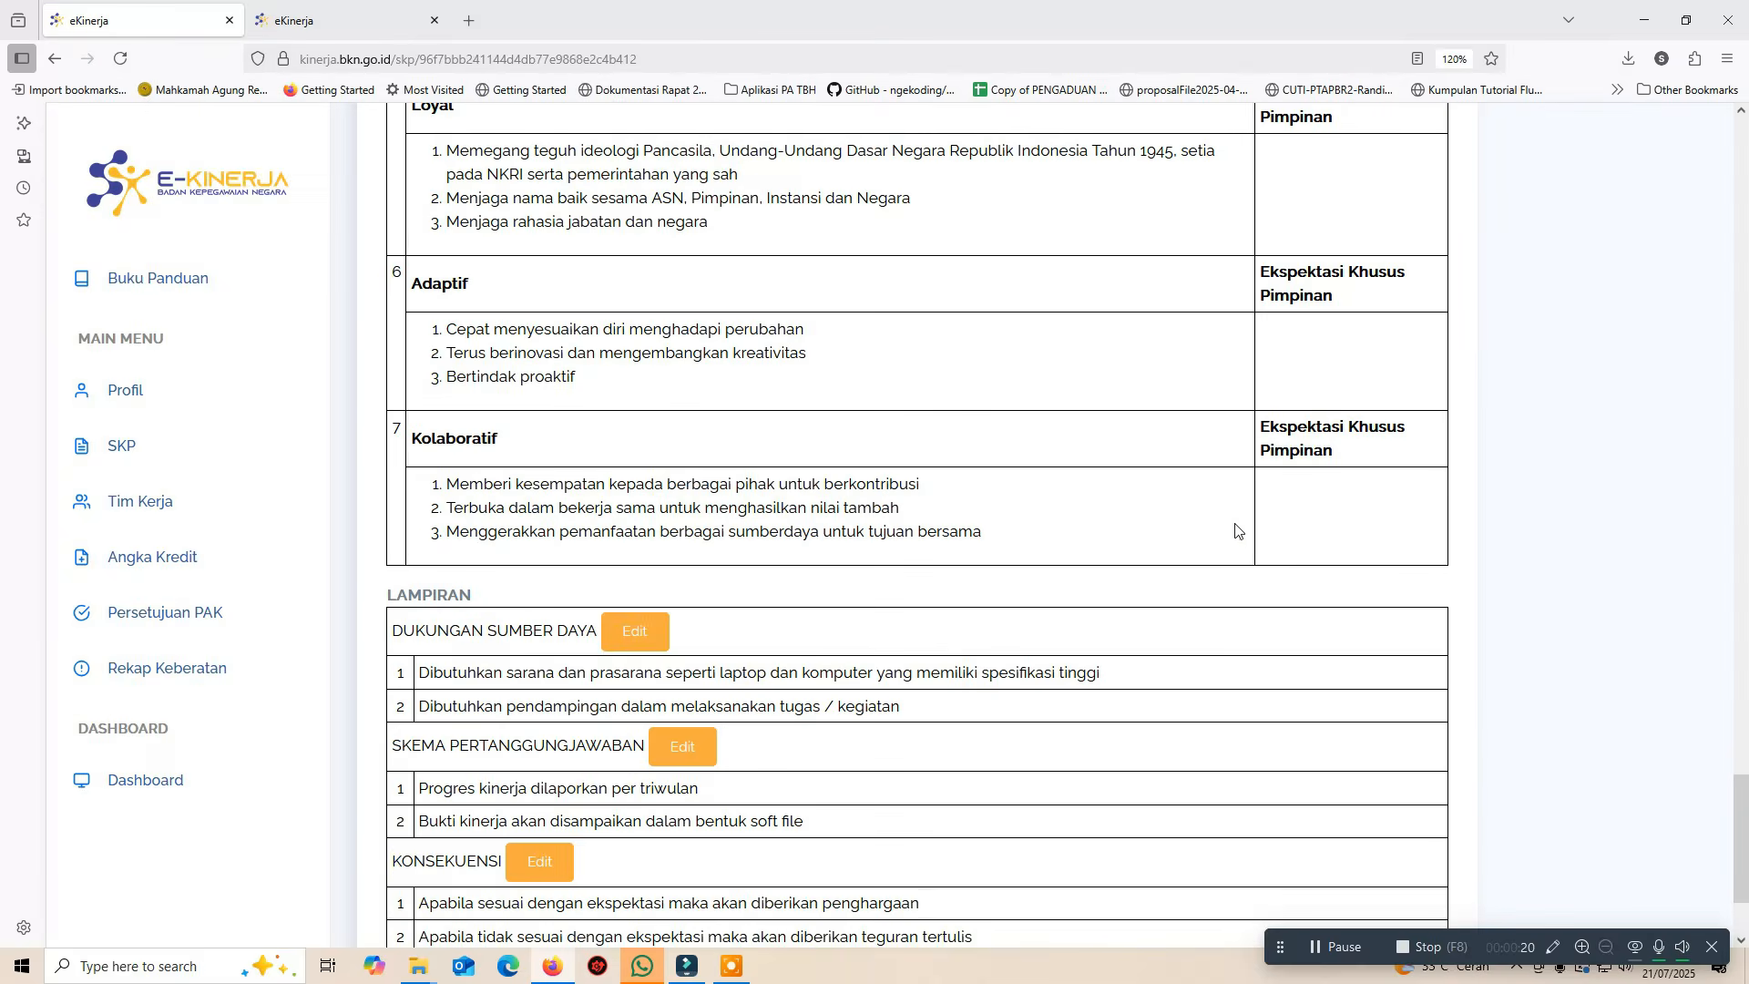
scroll(1214, 674, "down", 2)
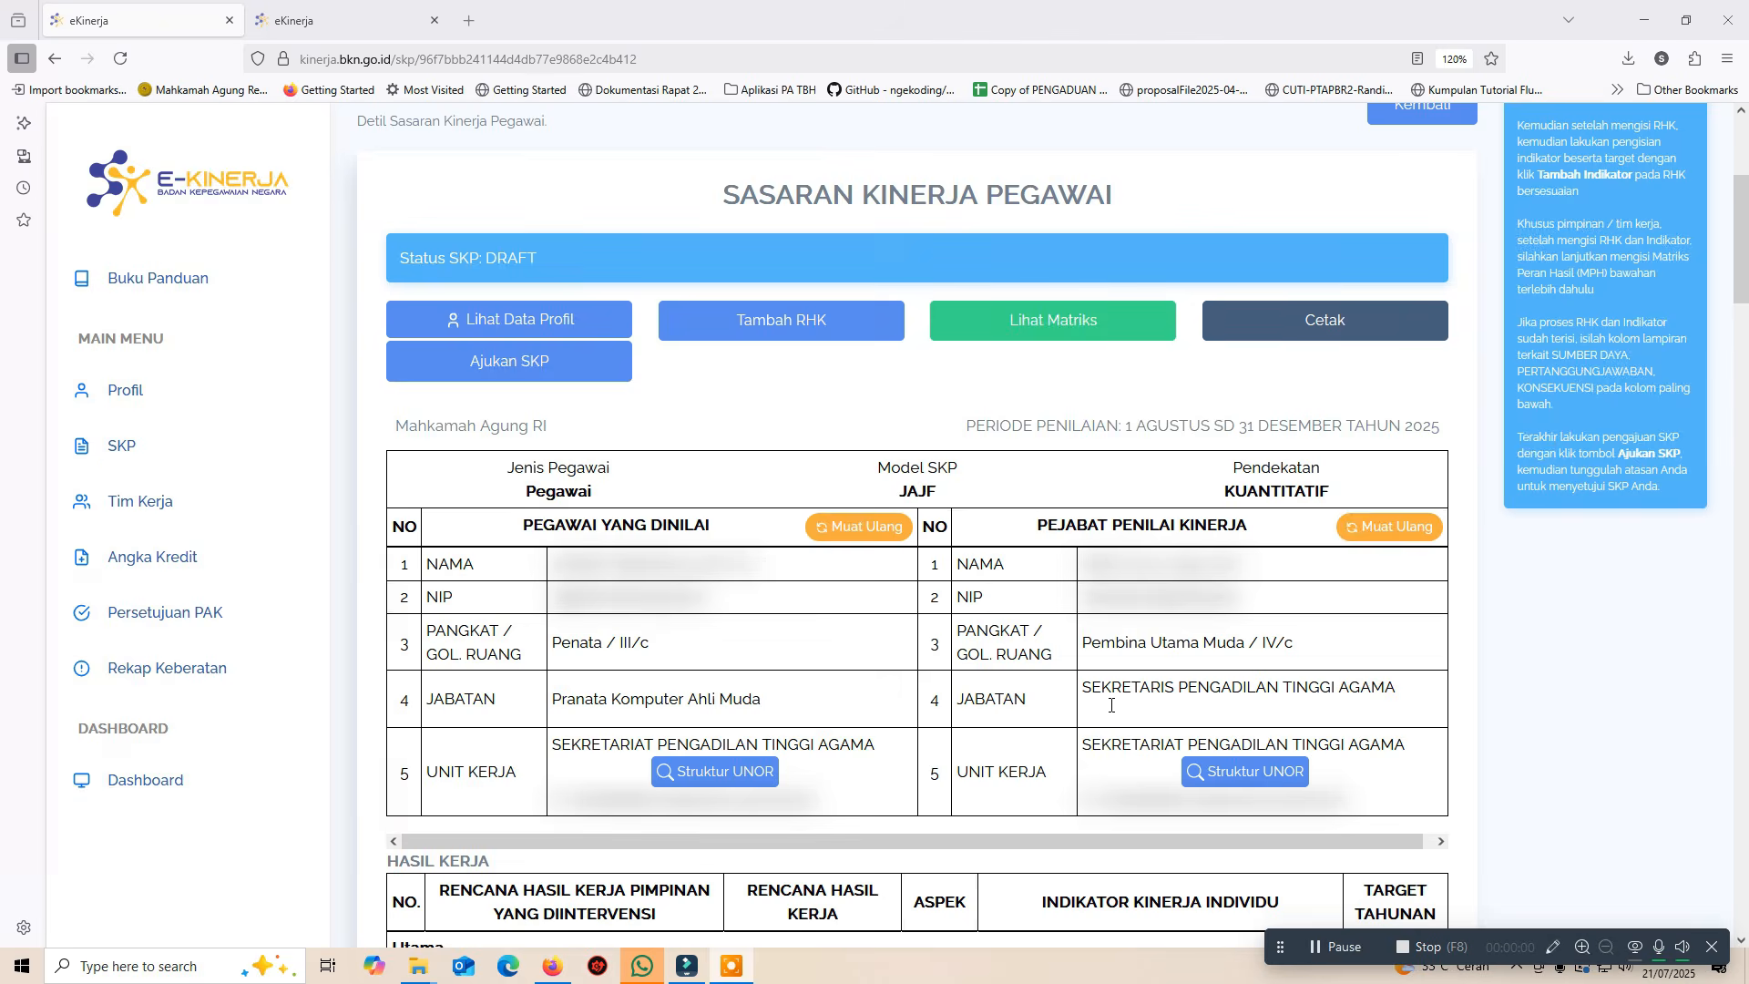
scroll(1110, 706, "down", 7)
scroll(1109, 705, "down", 15)
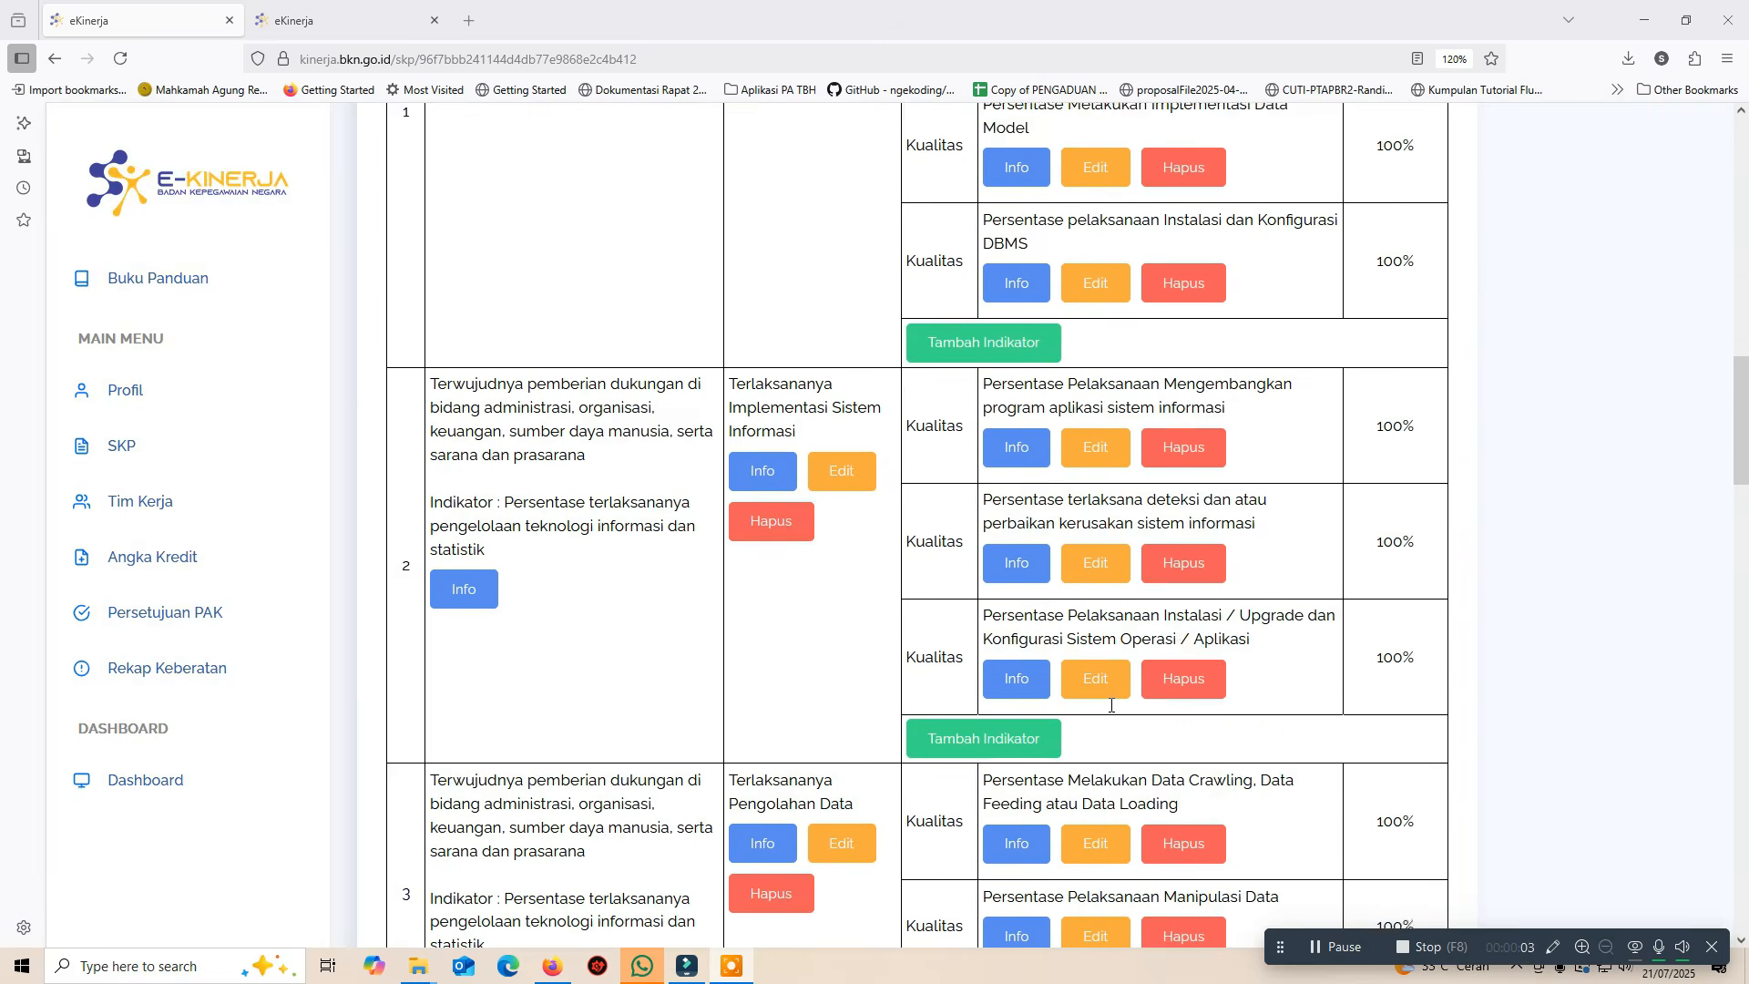
scroll(1109, 711, "down", 10)
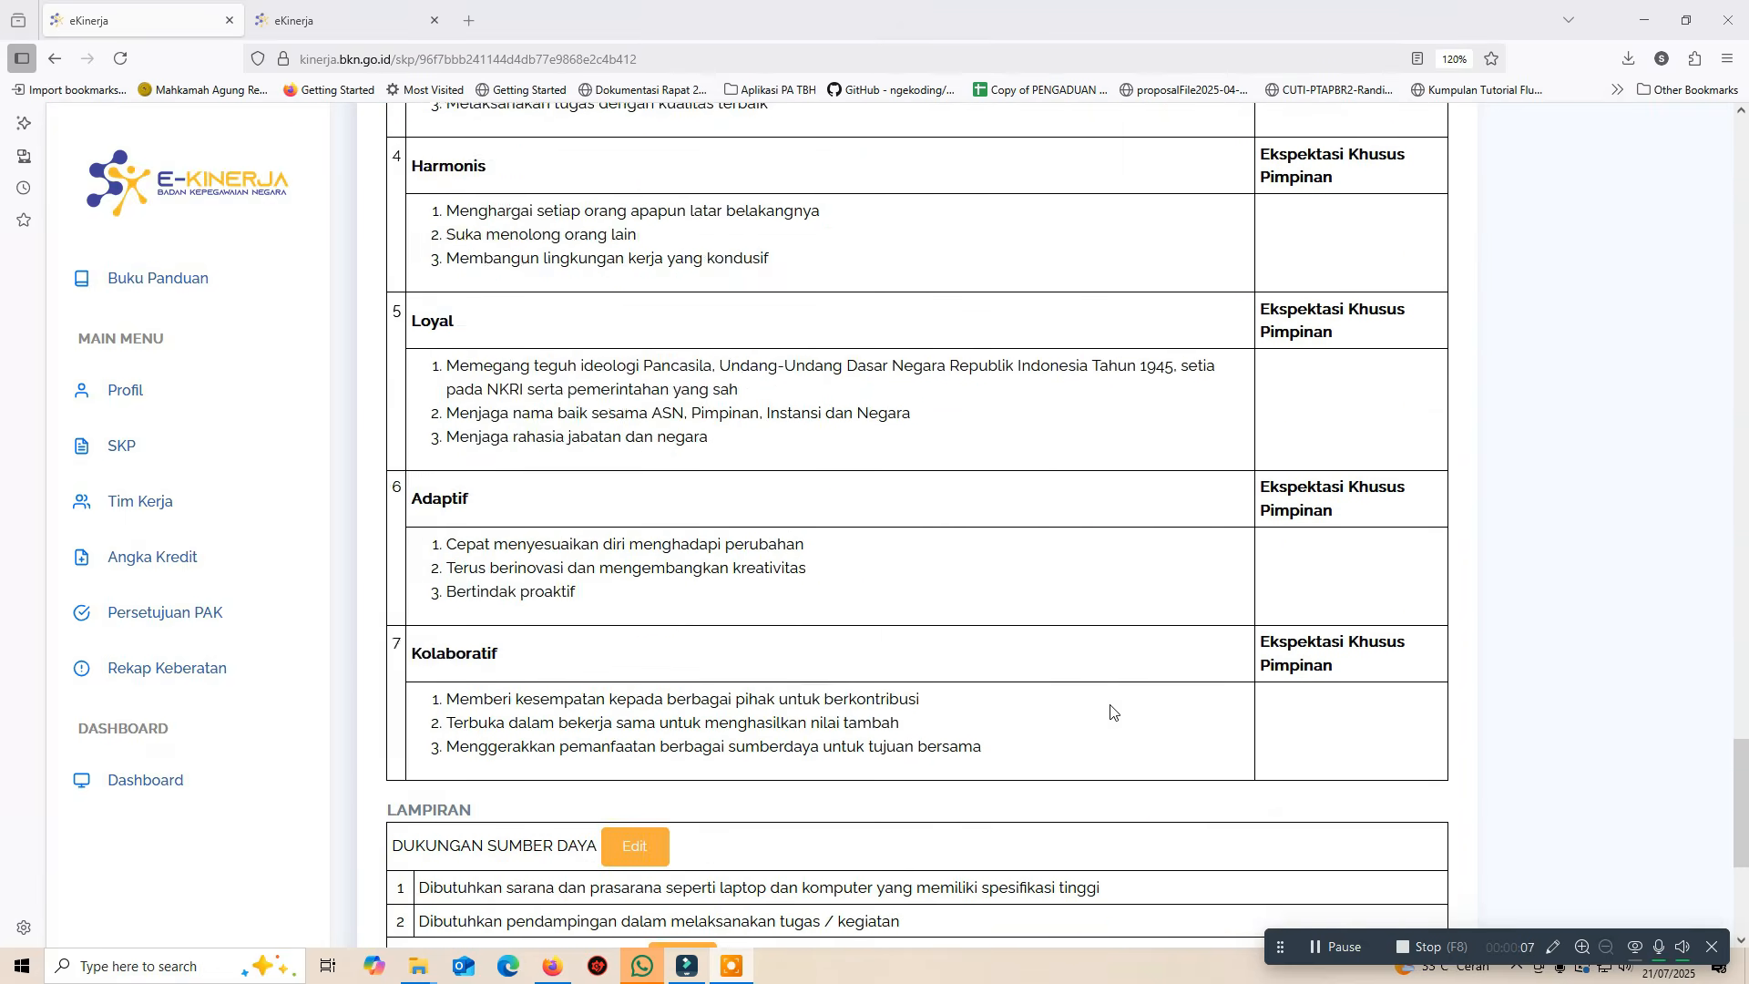
scroll(1110, 709, "up", 20)
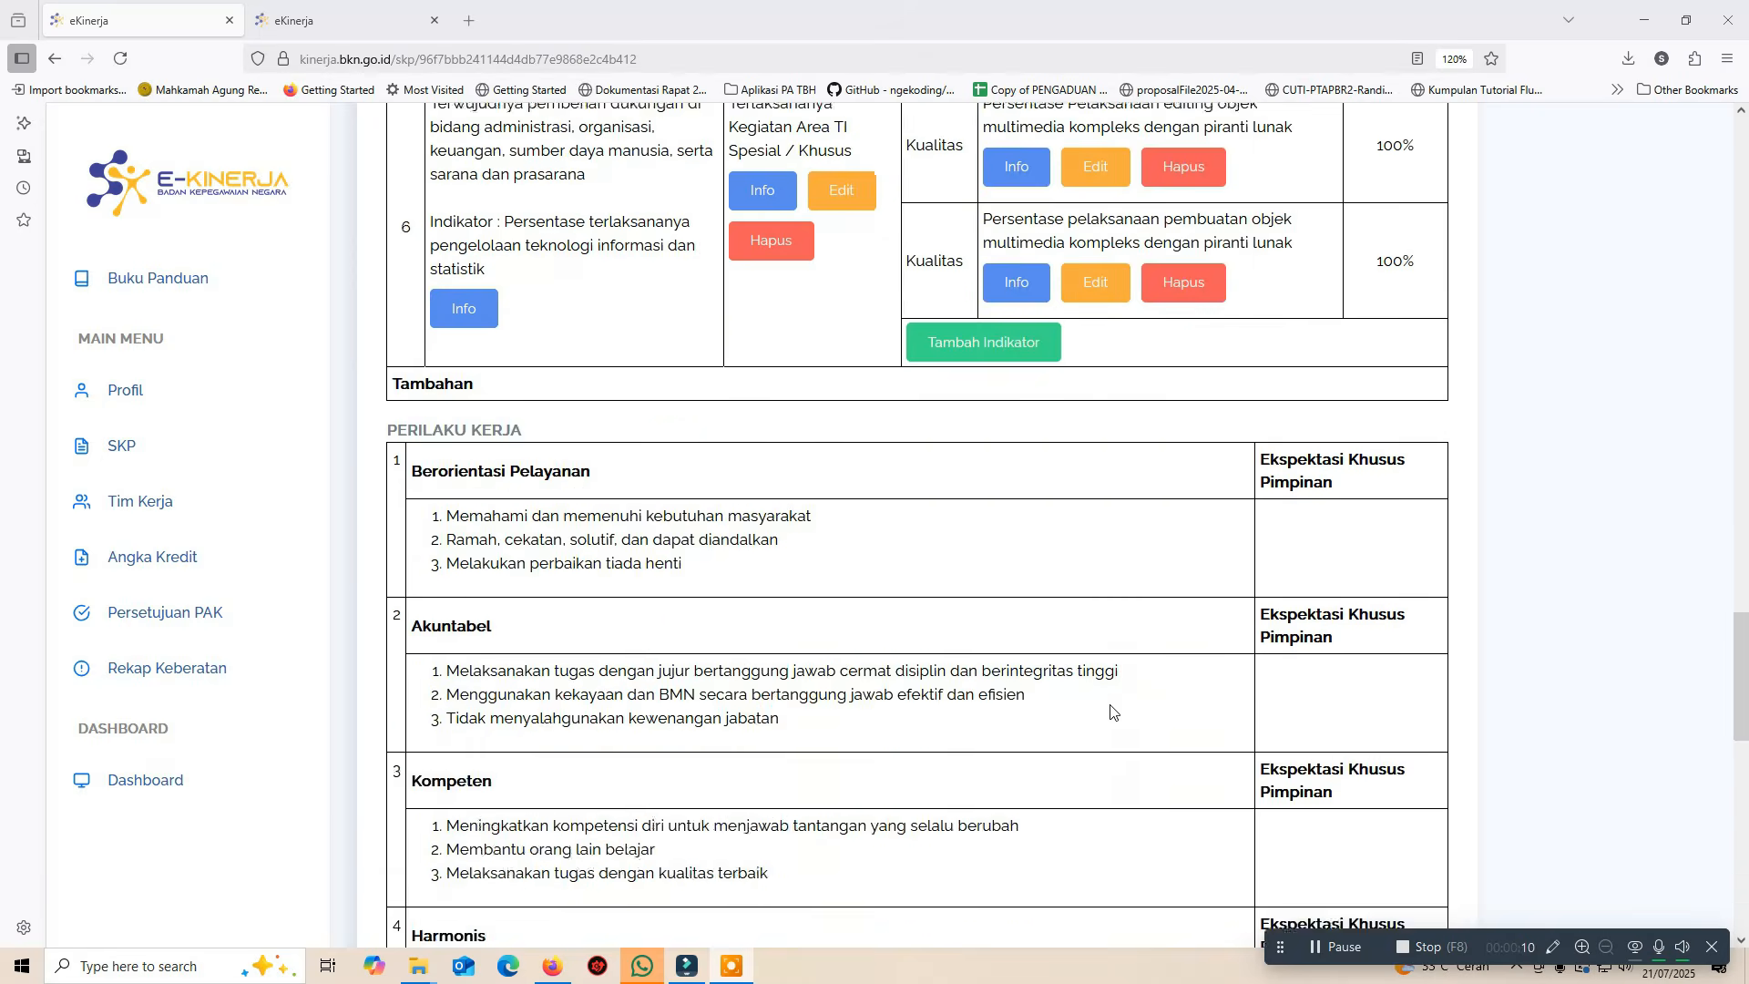
scroll(1110, 705, "up", 8)
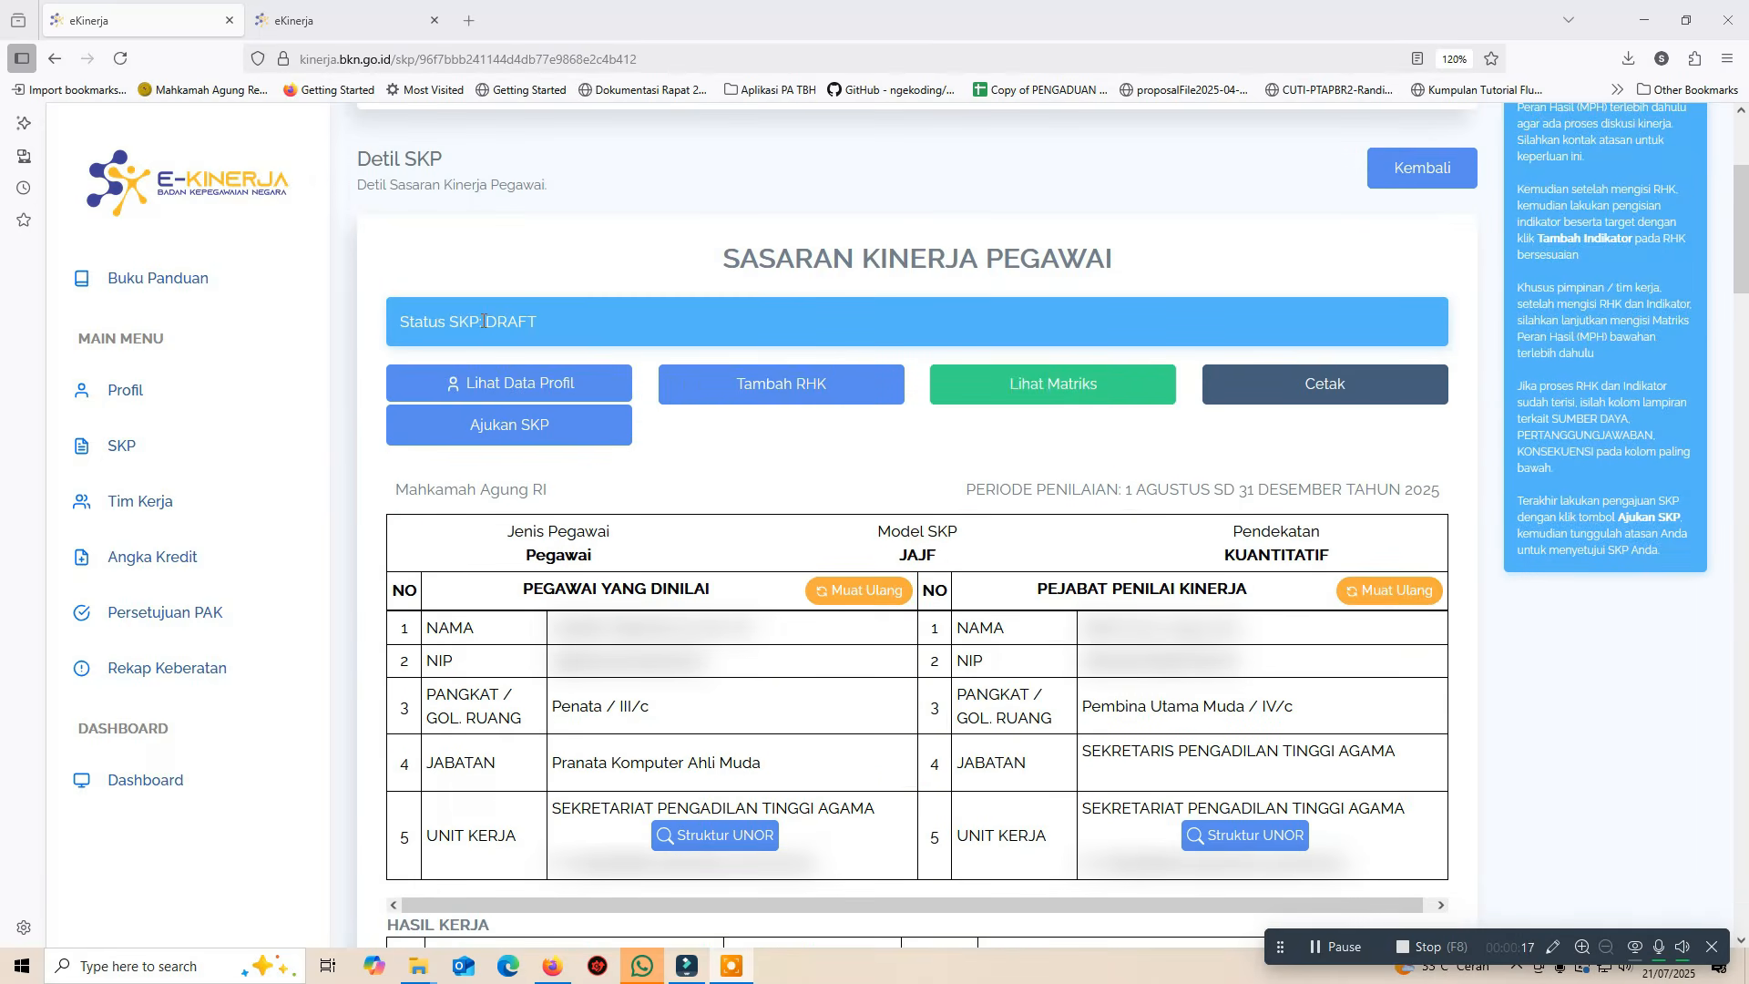
left_click_drag(484, 321, 538, 323)
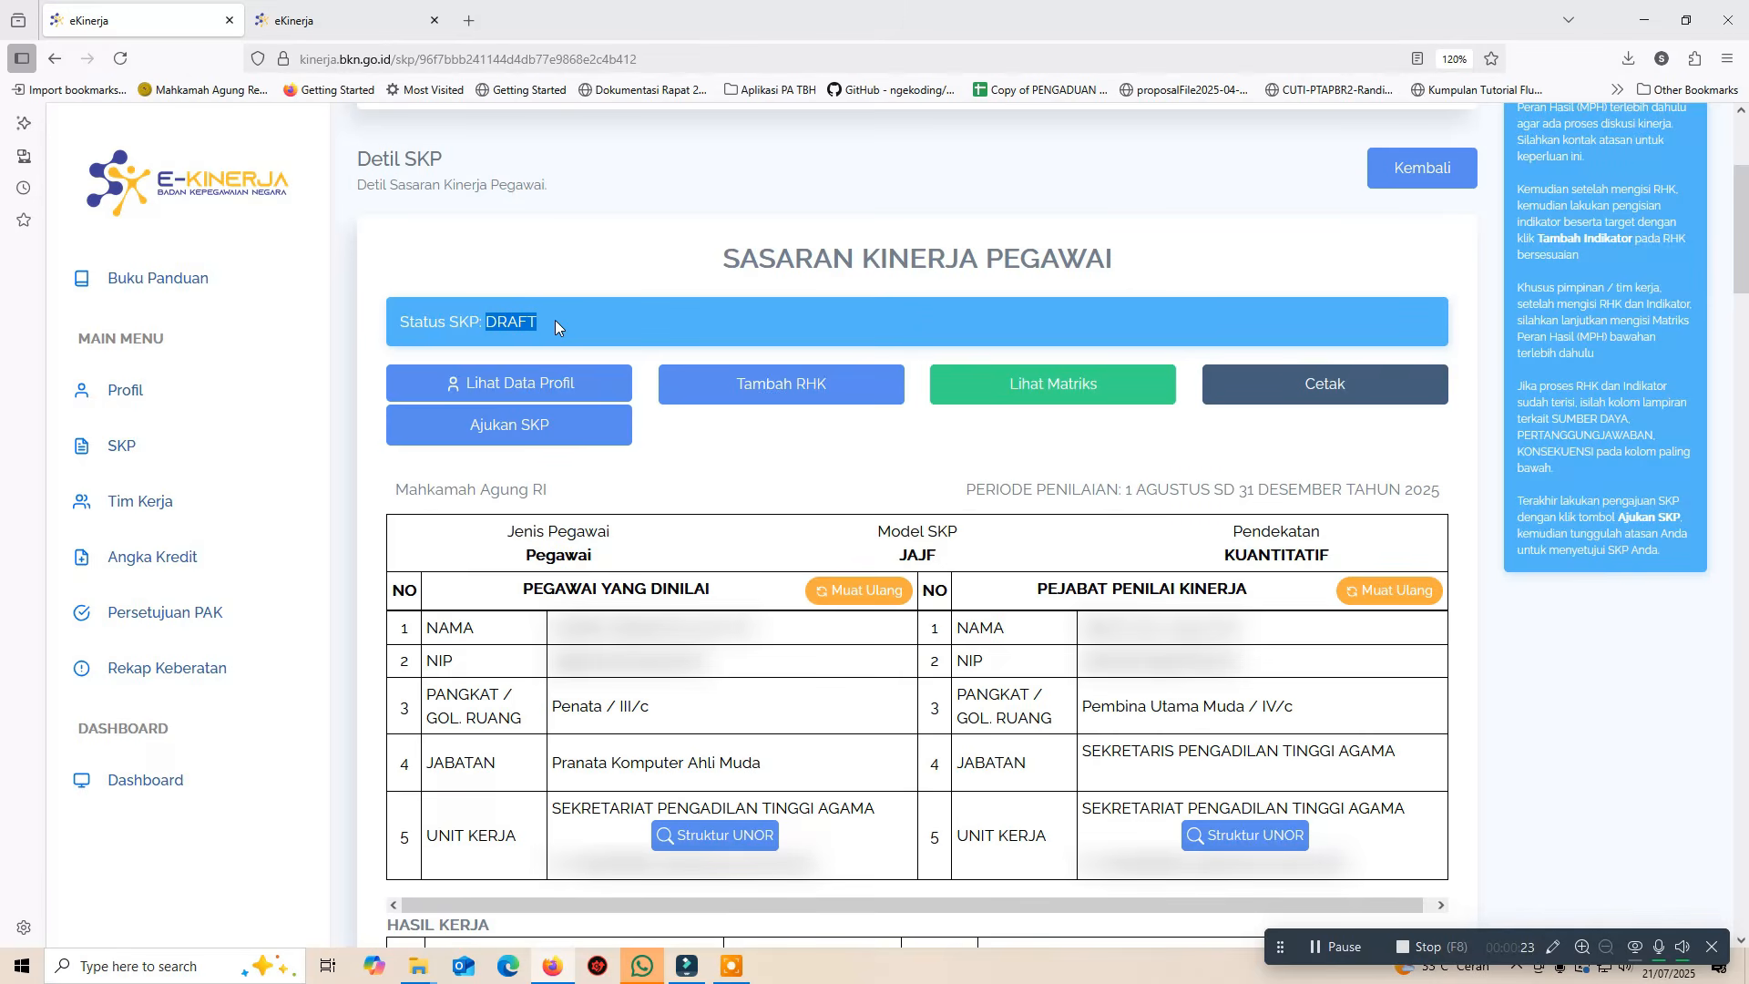
Submit the SKP with Ajukan SKP, highlighting the warning that changes become locked
left_click(587, 428)
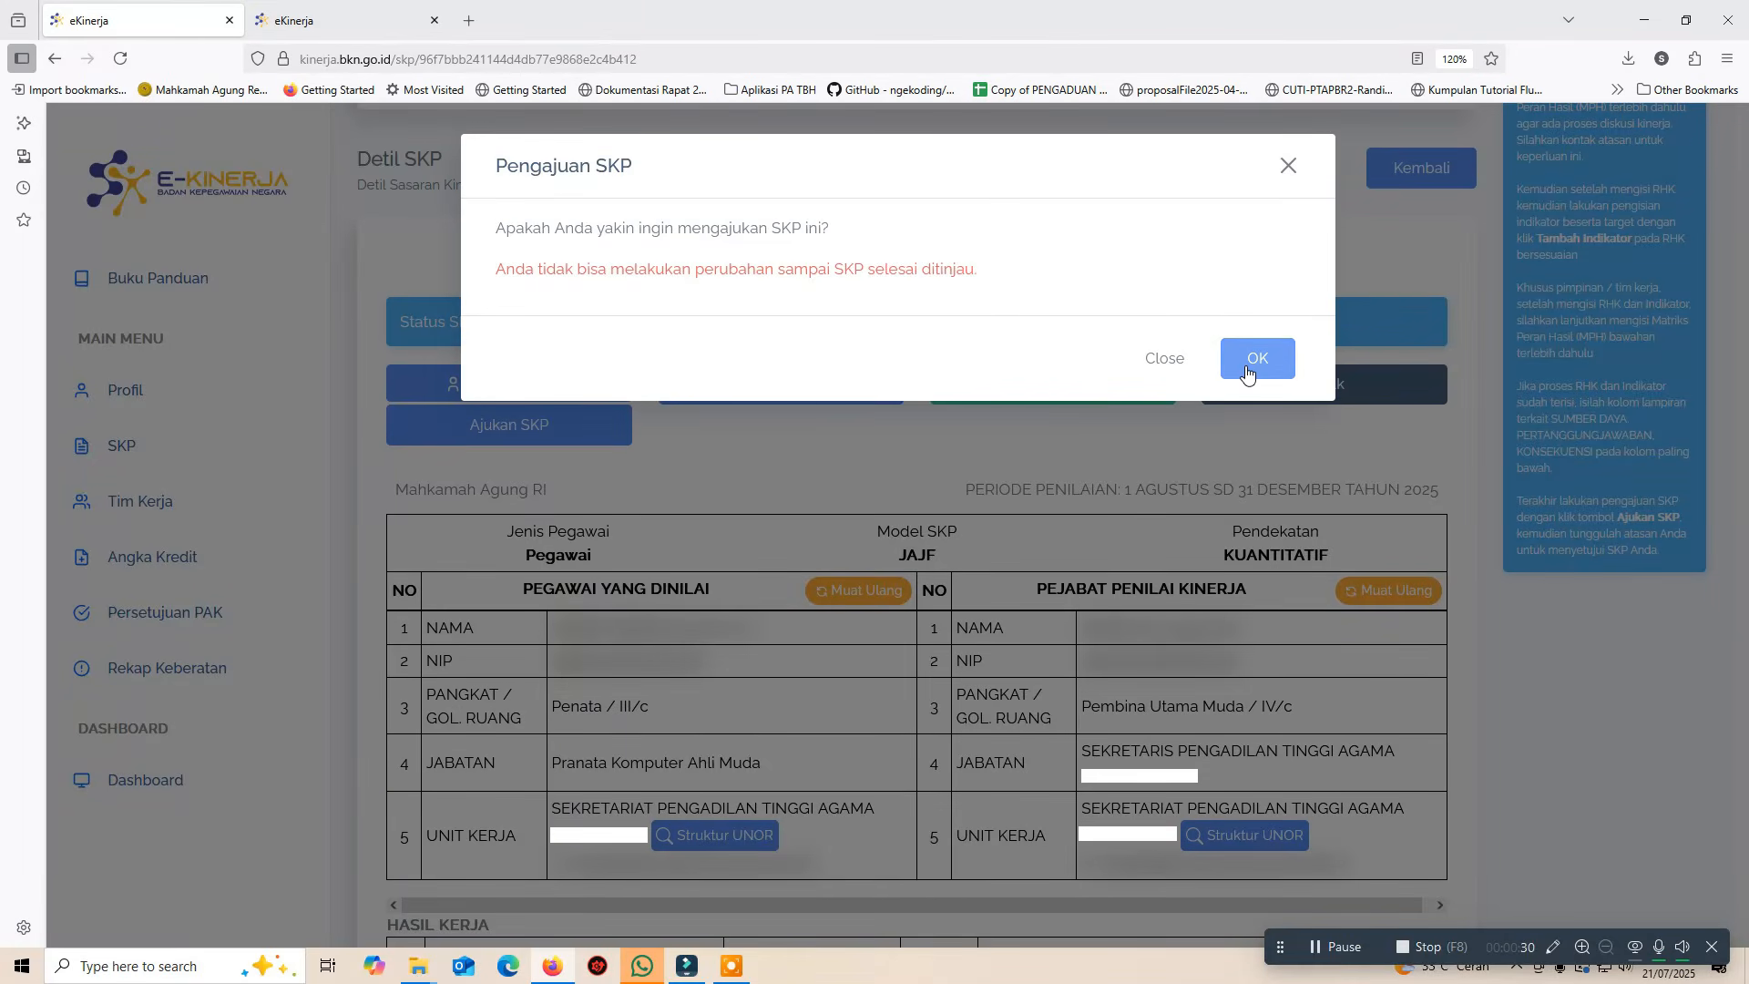
left_click(493, 266)
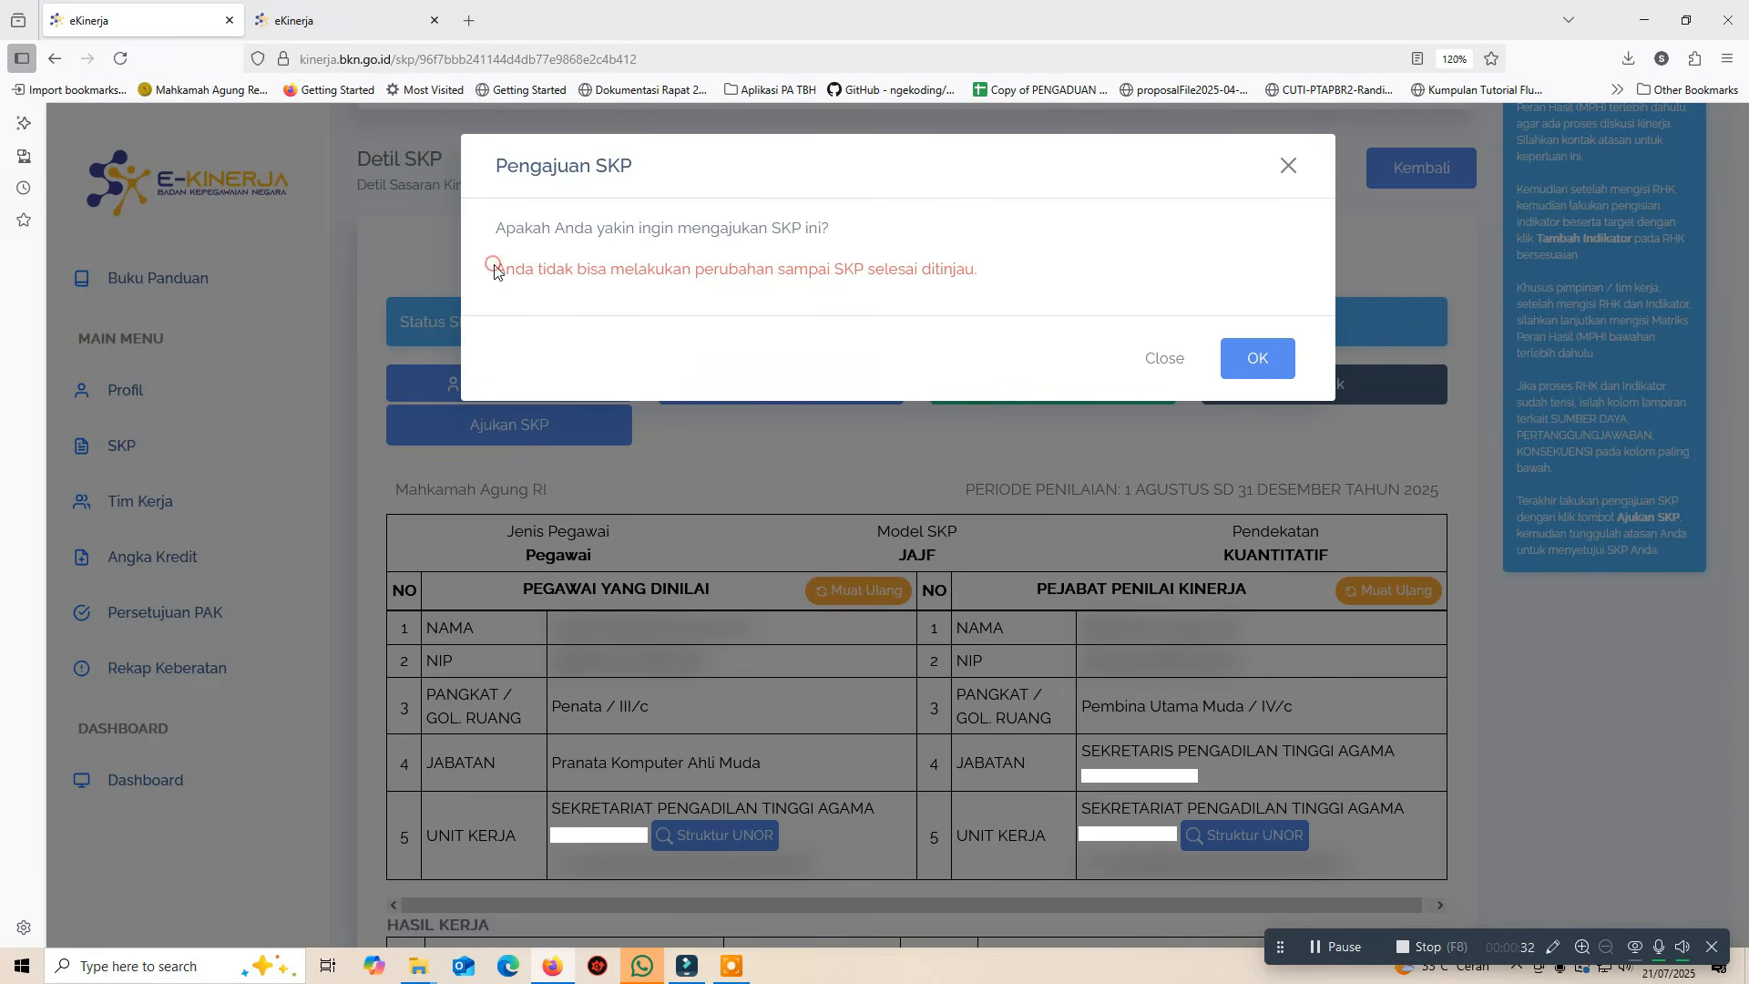
left_click_drag(494, 266, 984, 300)
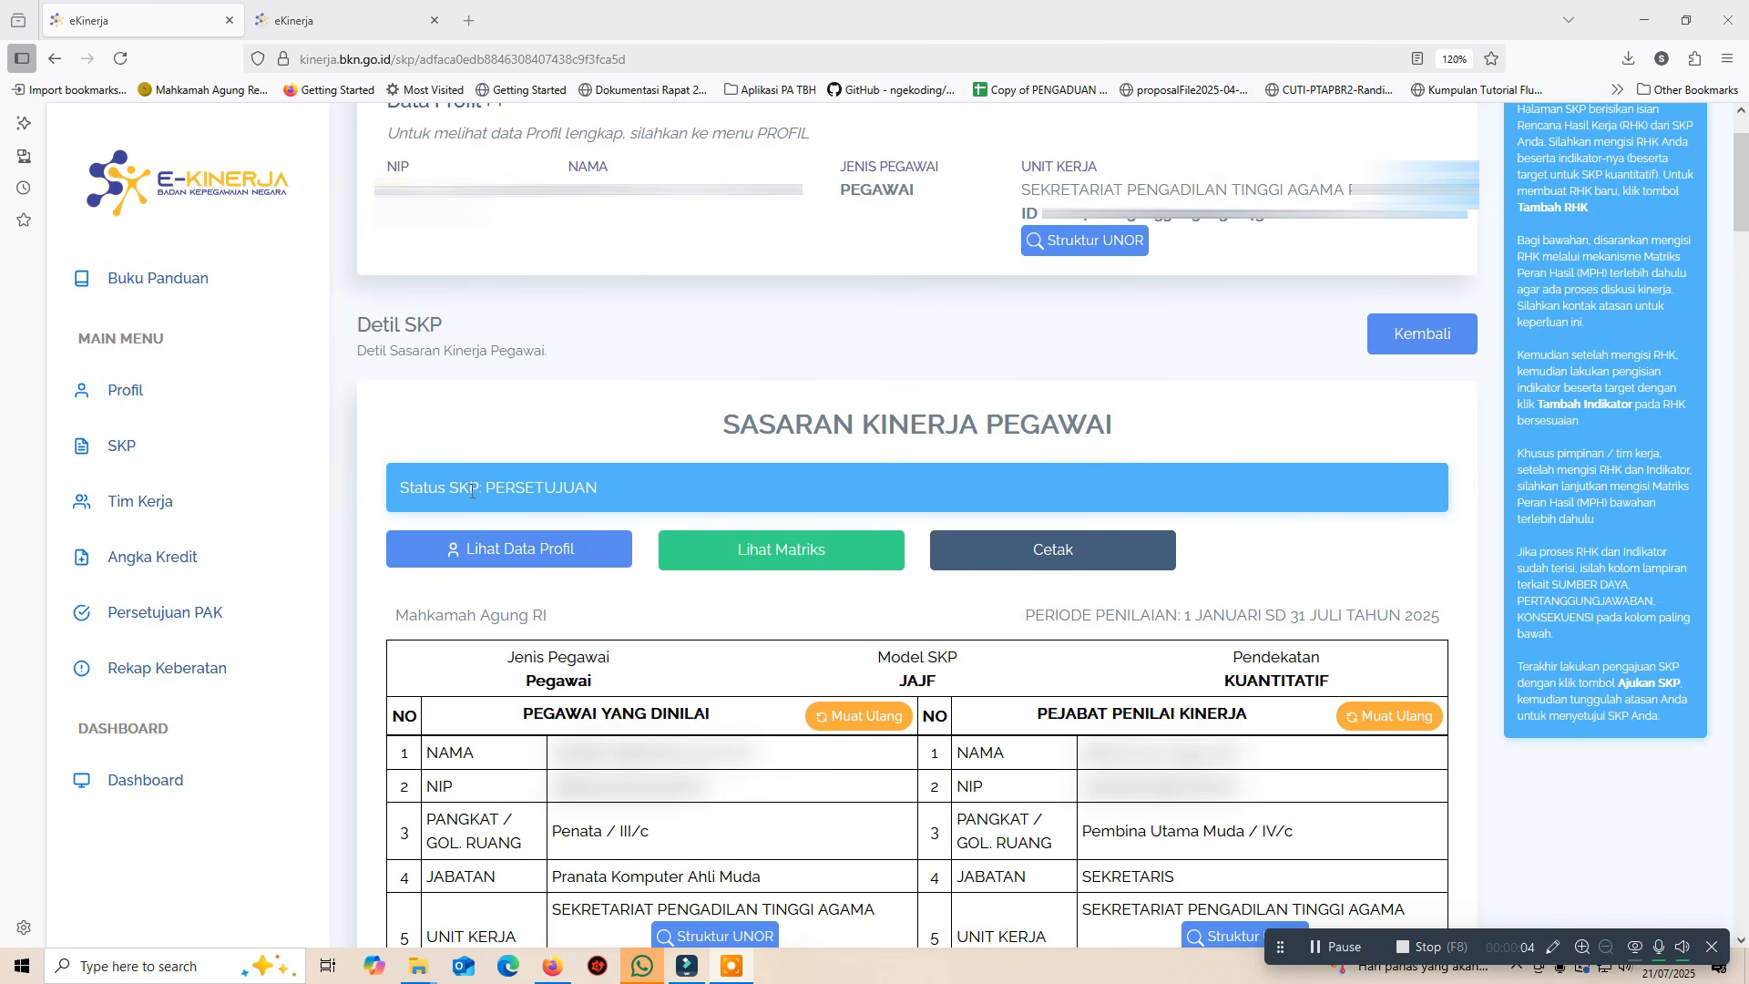
Print the SKP dated 01/01/2025 with location Pekanbaru, generating document.pdf
left_click_drag(487, 487, 599, 488)
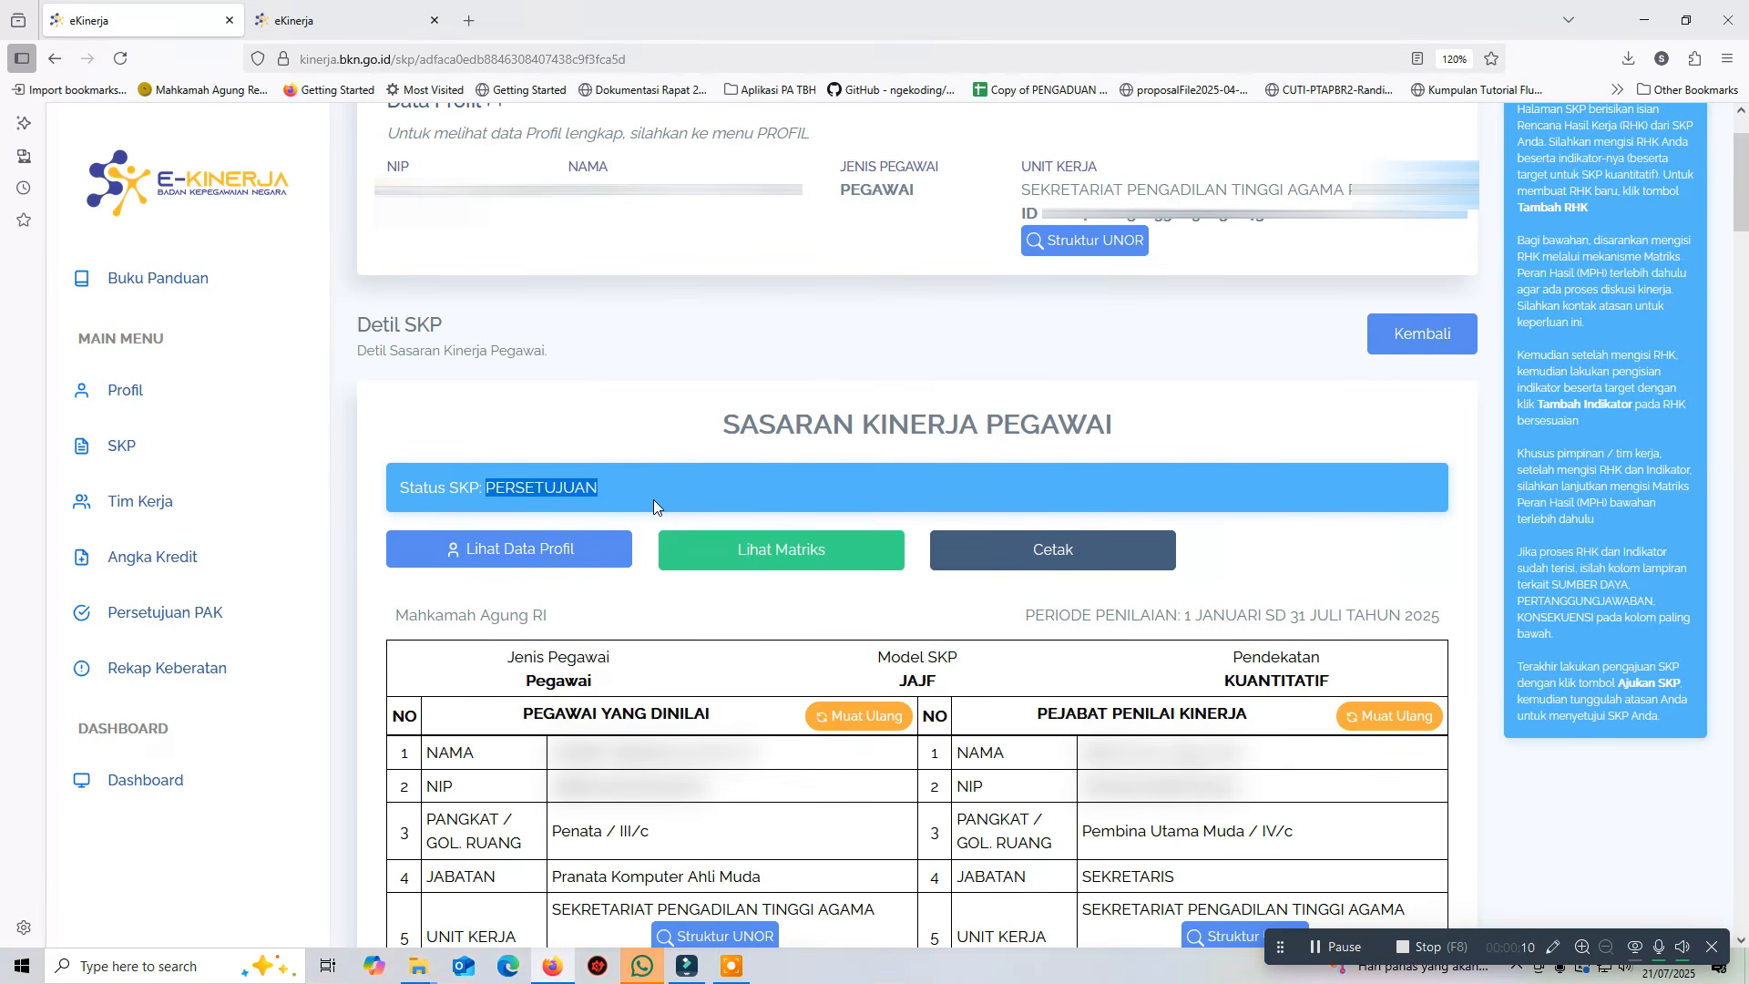
left_click(1043, 555)
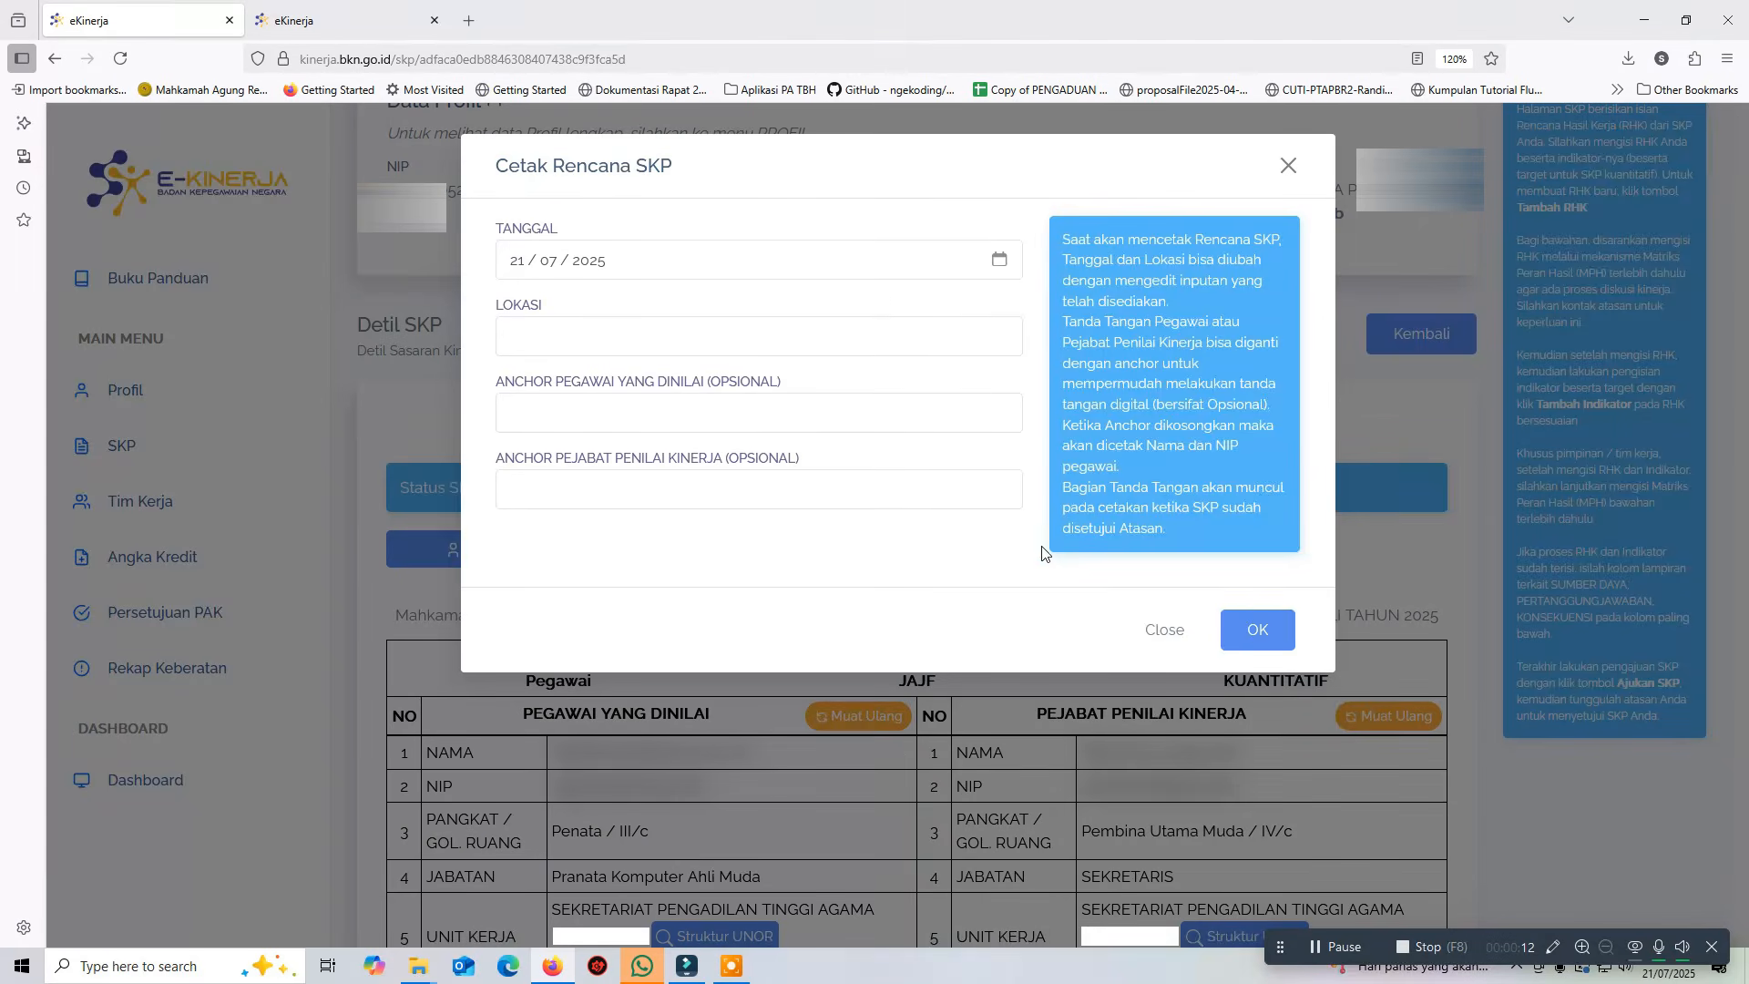
left_click(1002, 264)
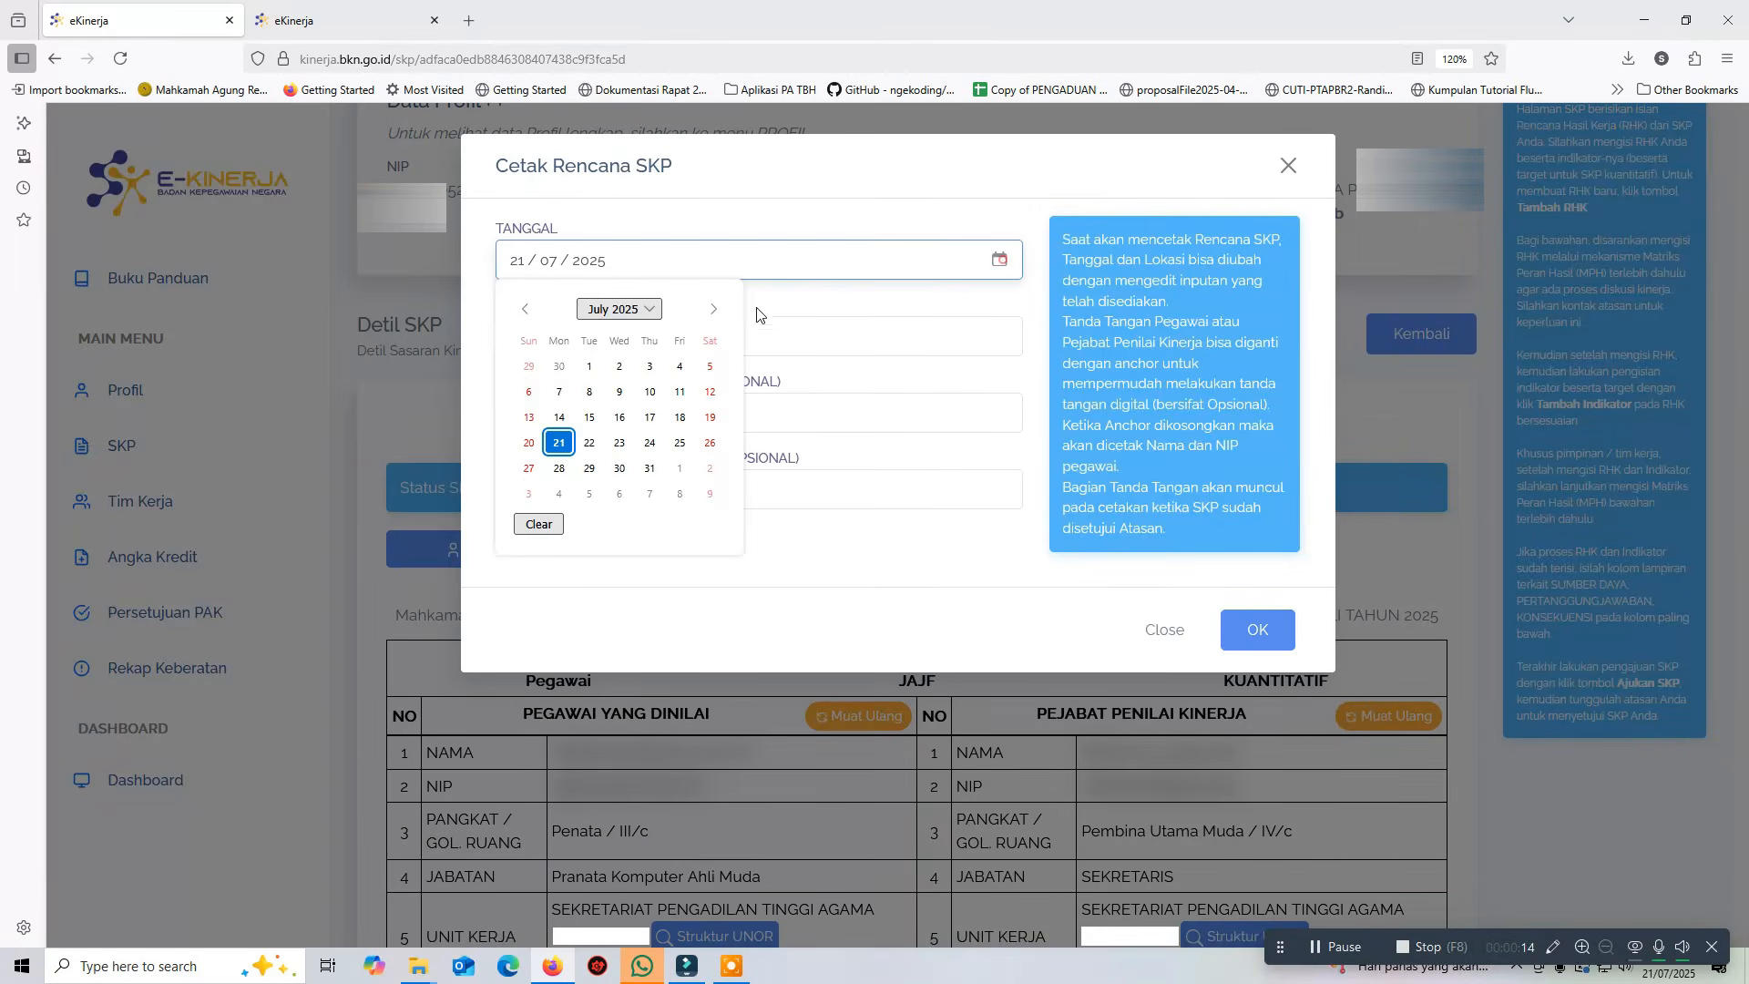
left_click(526, 311)
left_click(525, 312)
left_click(525, 312)
left_click(526, 312)
left_click(525, 311)
left_click(526, 311)
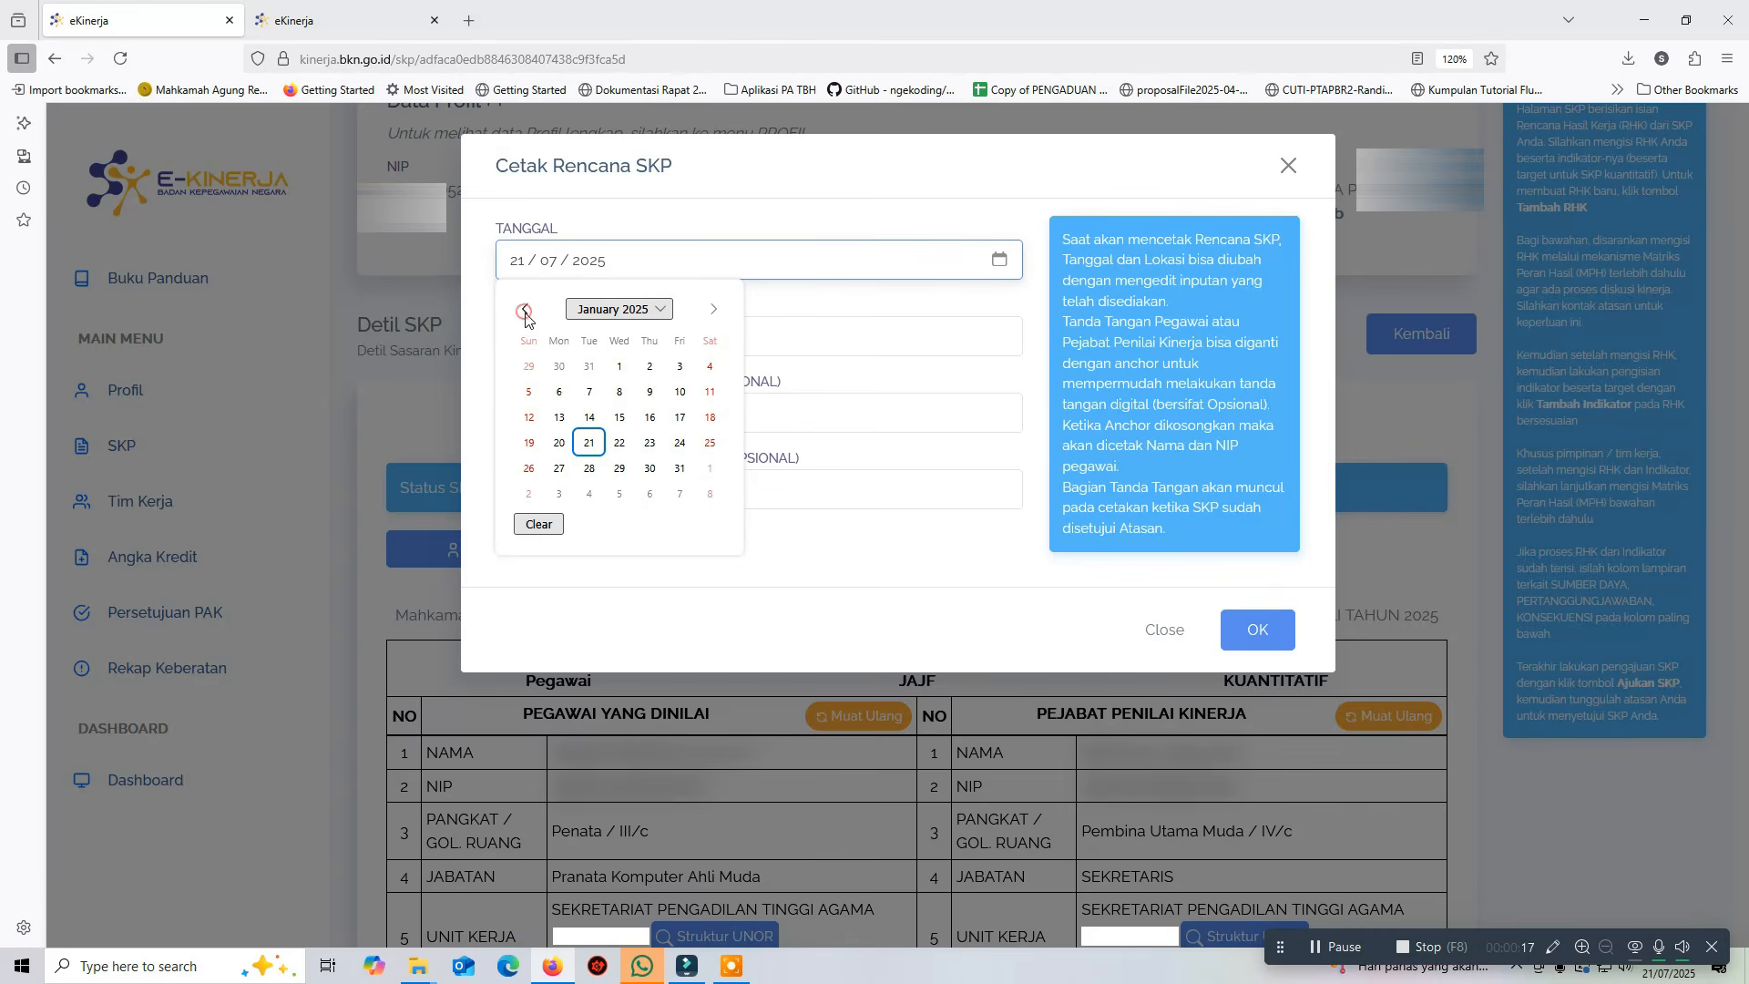
left_click(617, 365)
left_click(595, 339)
type("Pekanbaru")
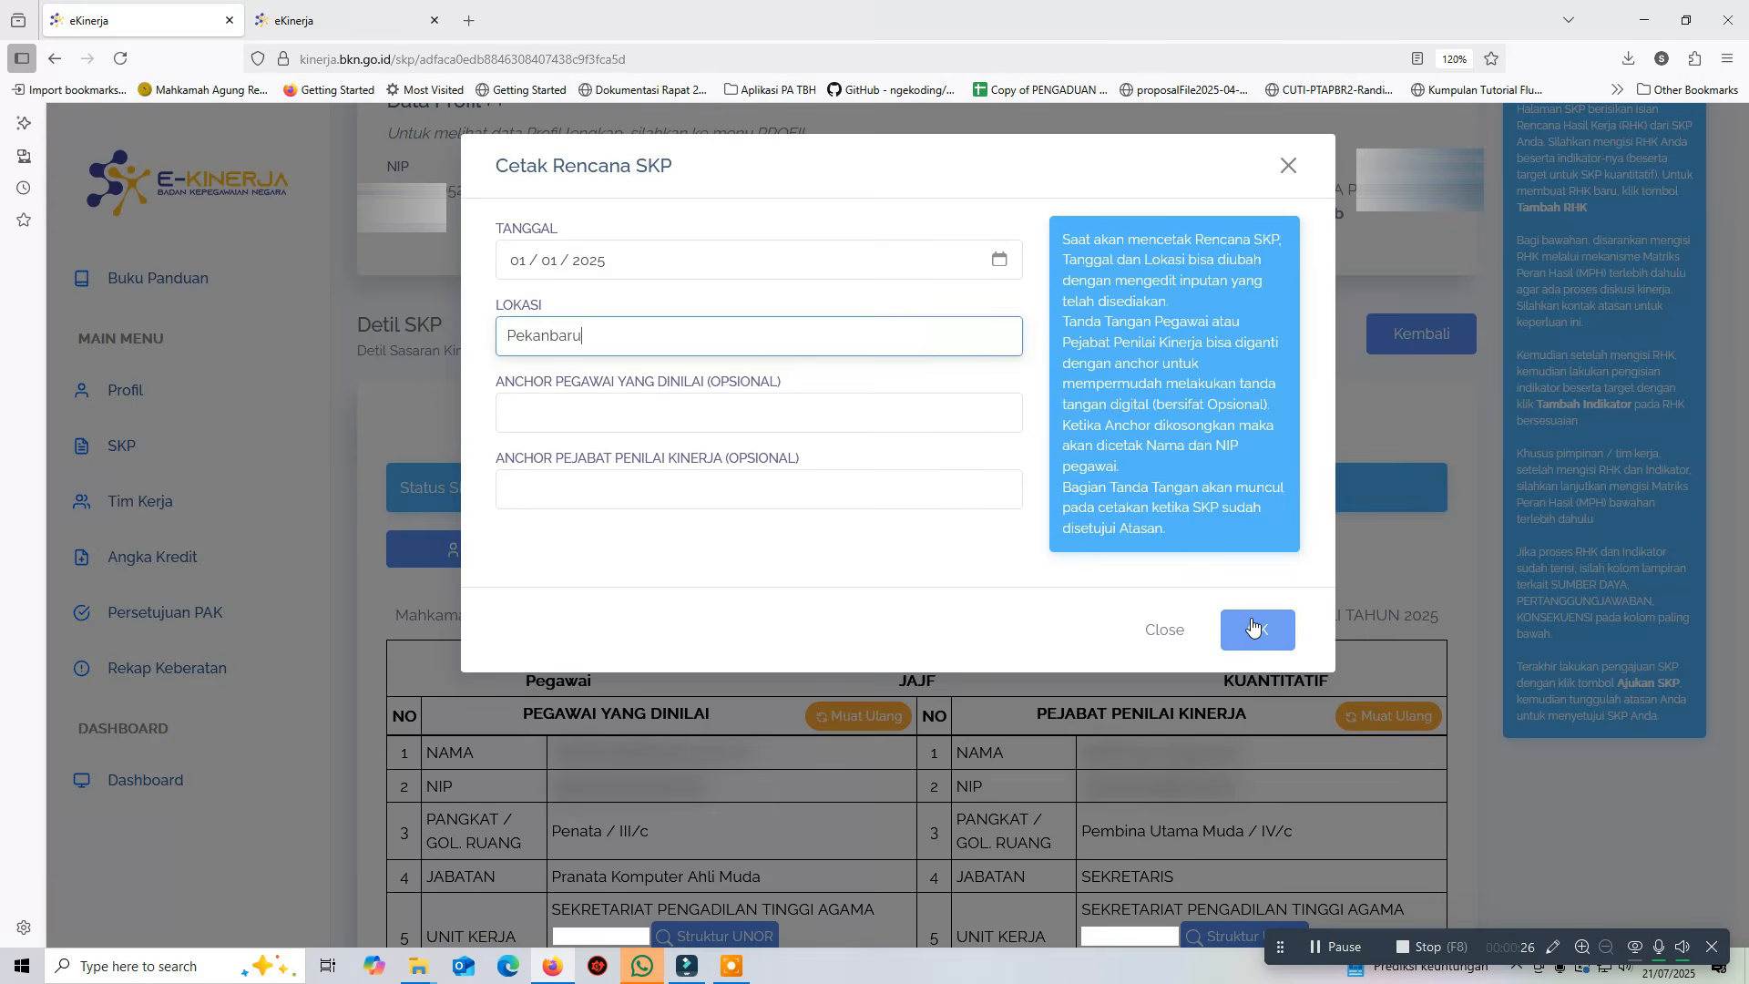
left_click(1253, 626)
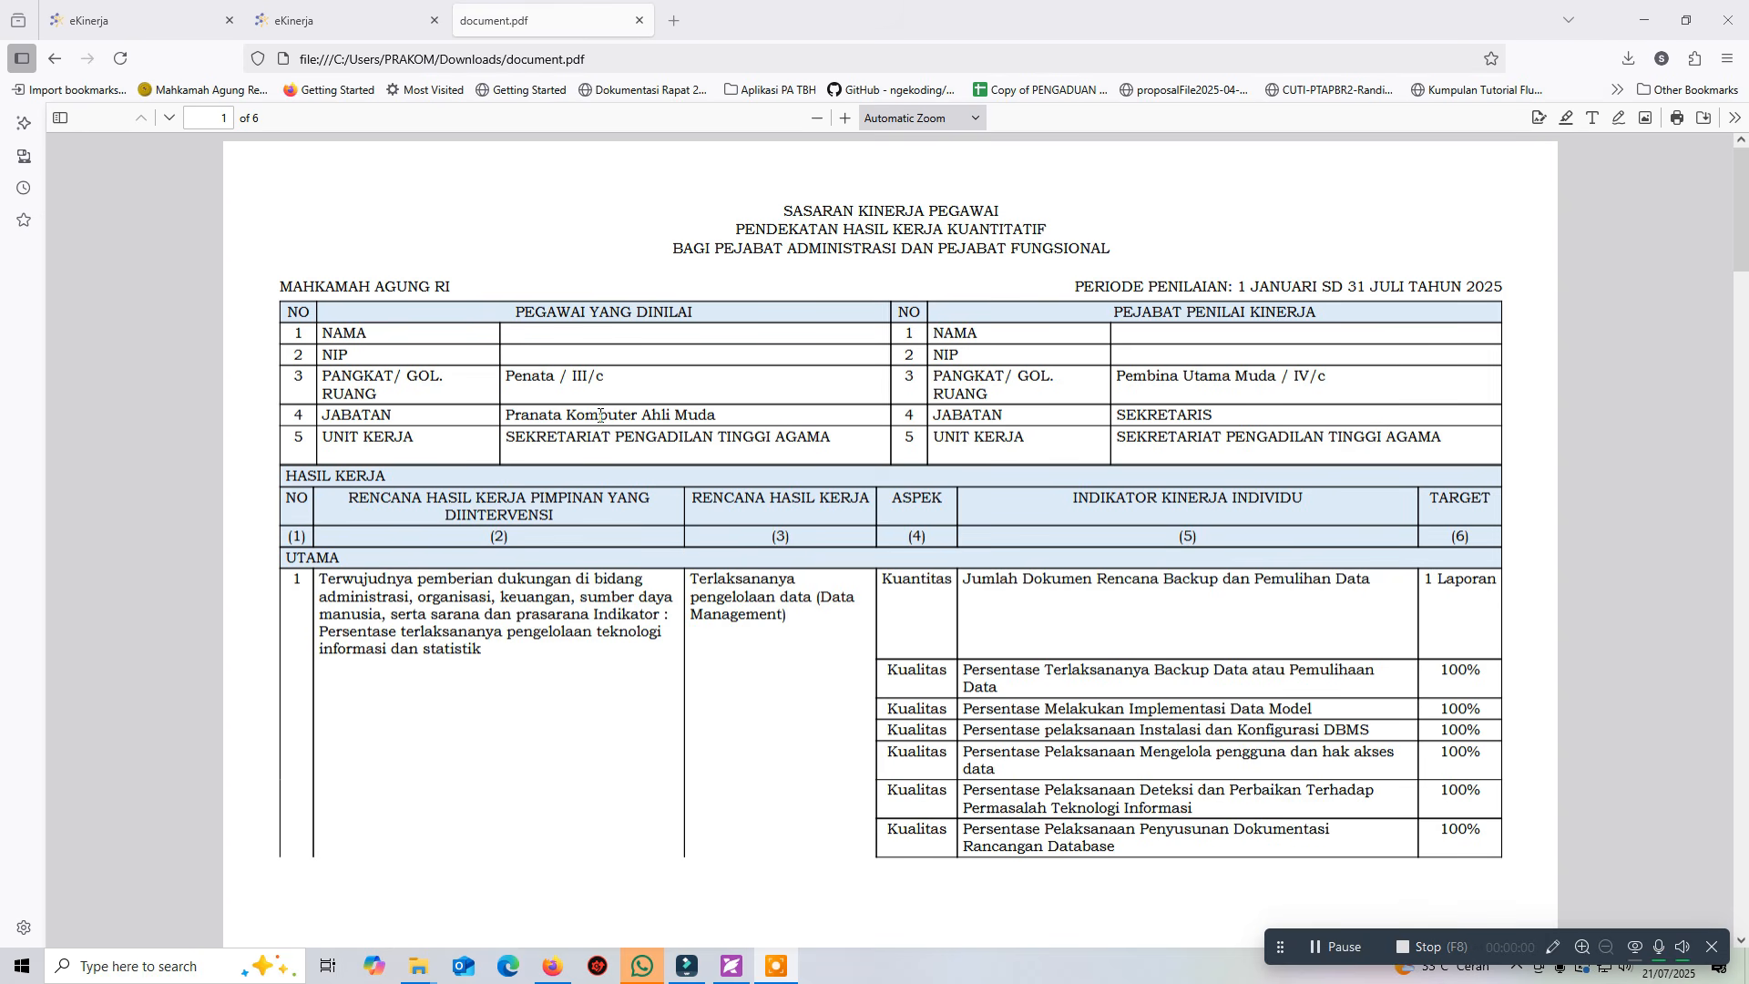
scroll(600, 416, "down", 10)
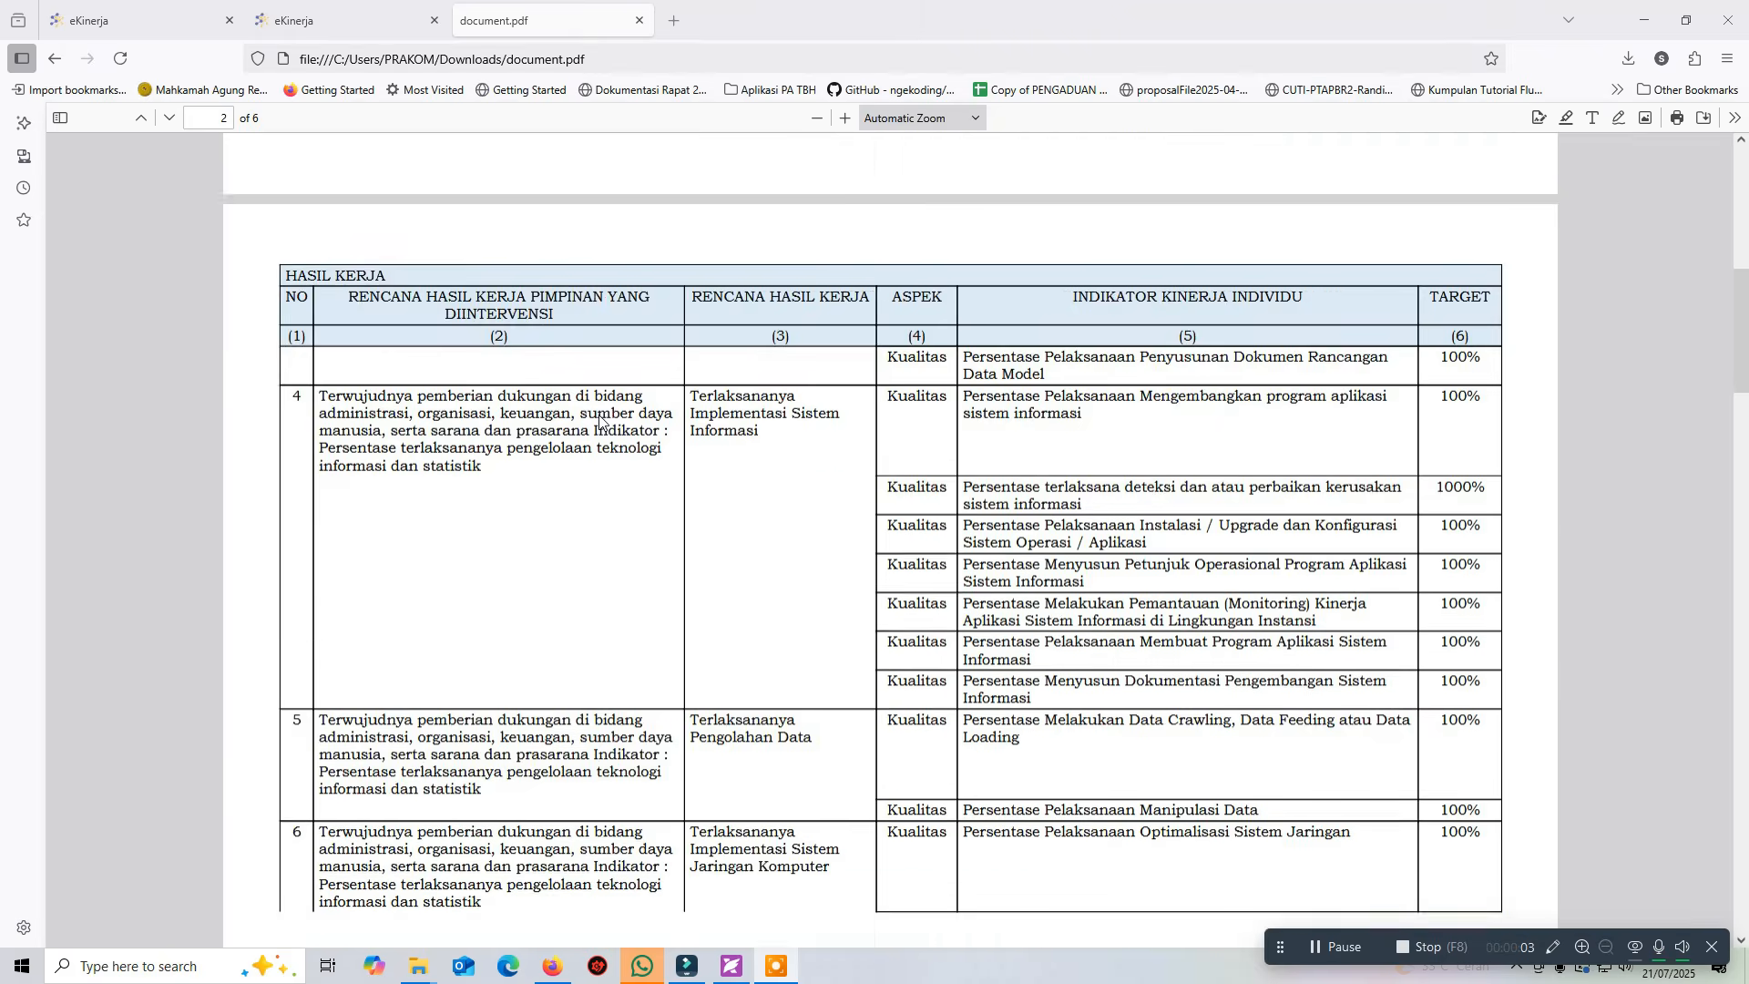
scroll(599, 419, "down", 20)
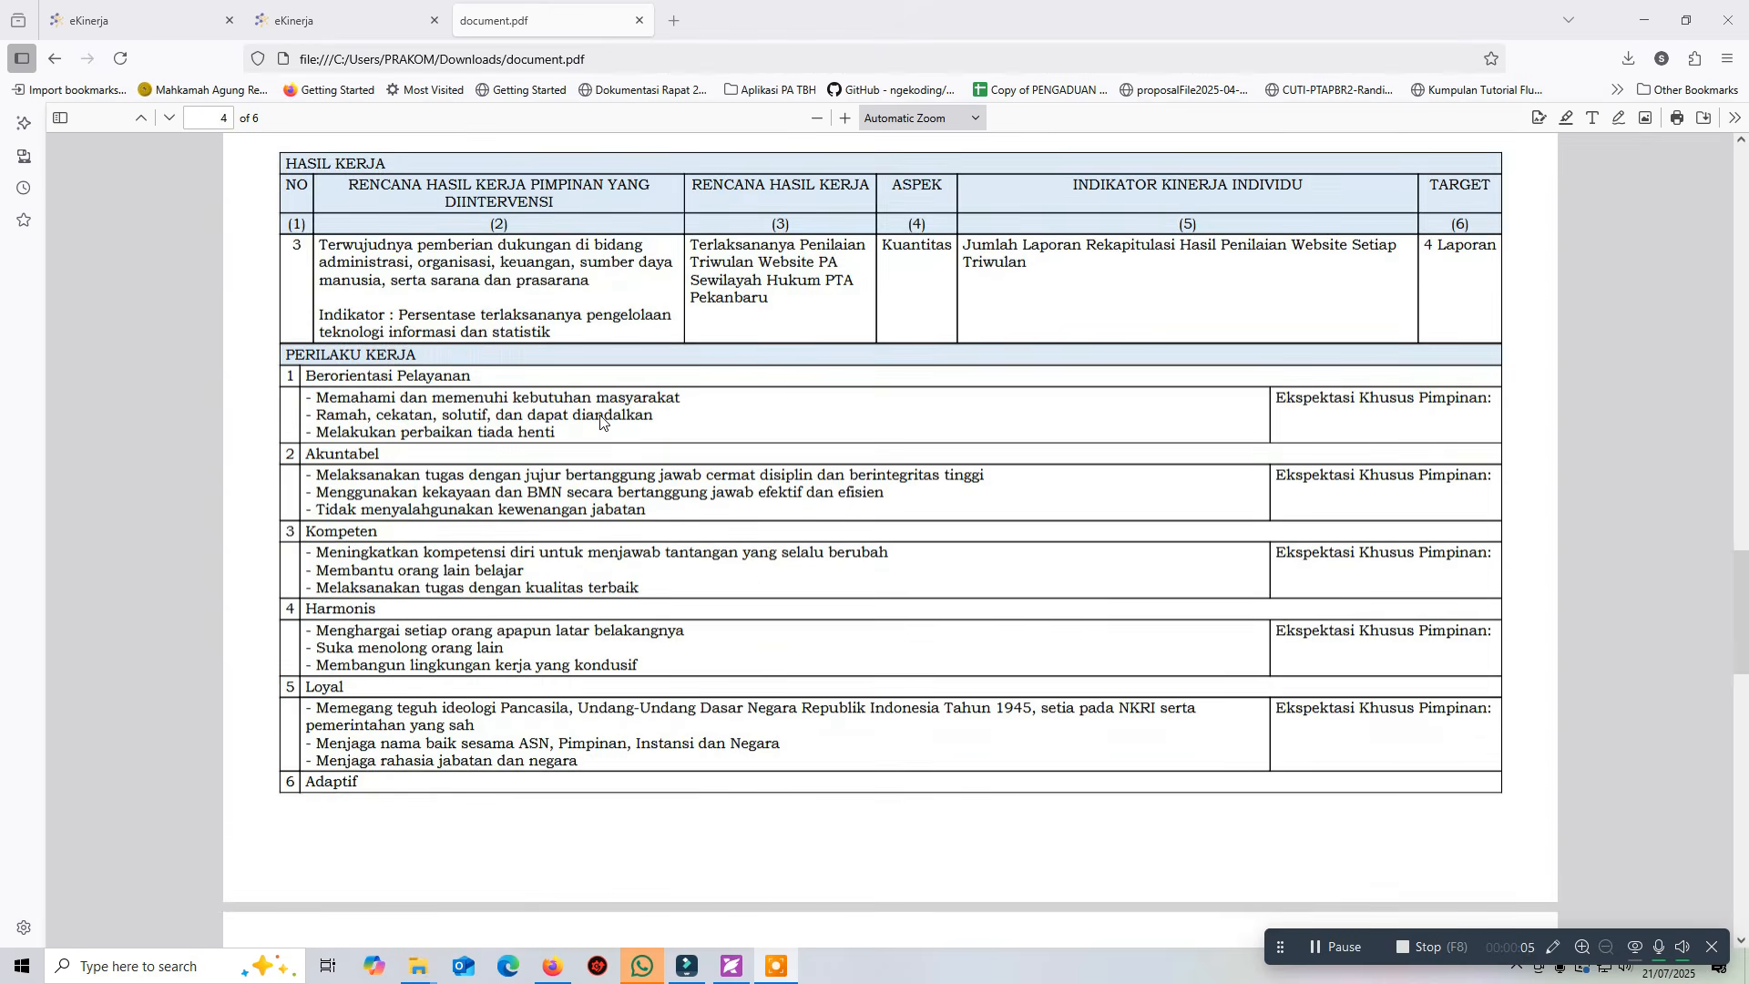
scroll(599, 419, "down", 20)
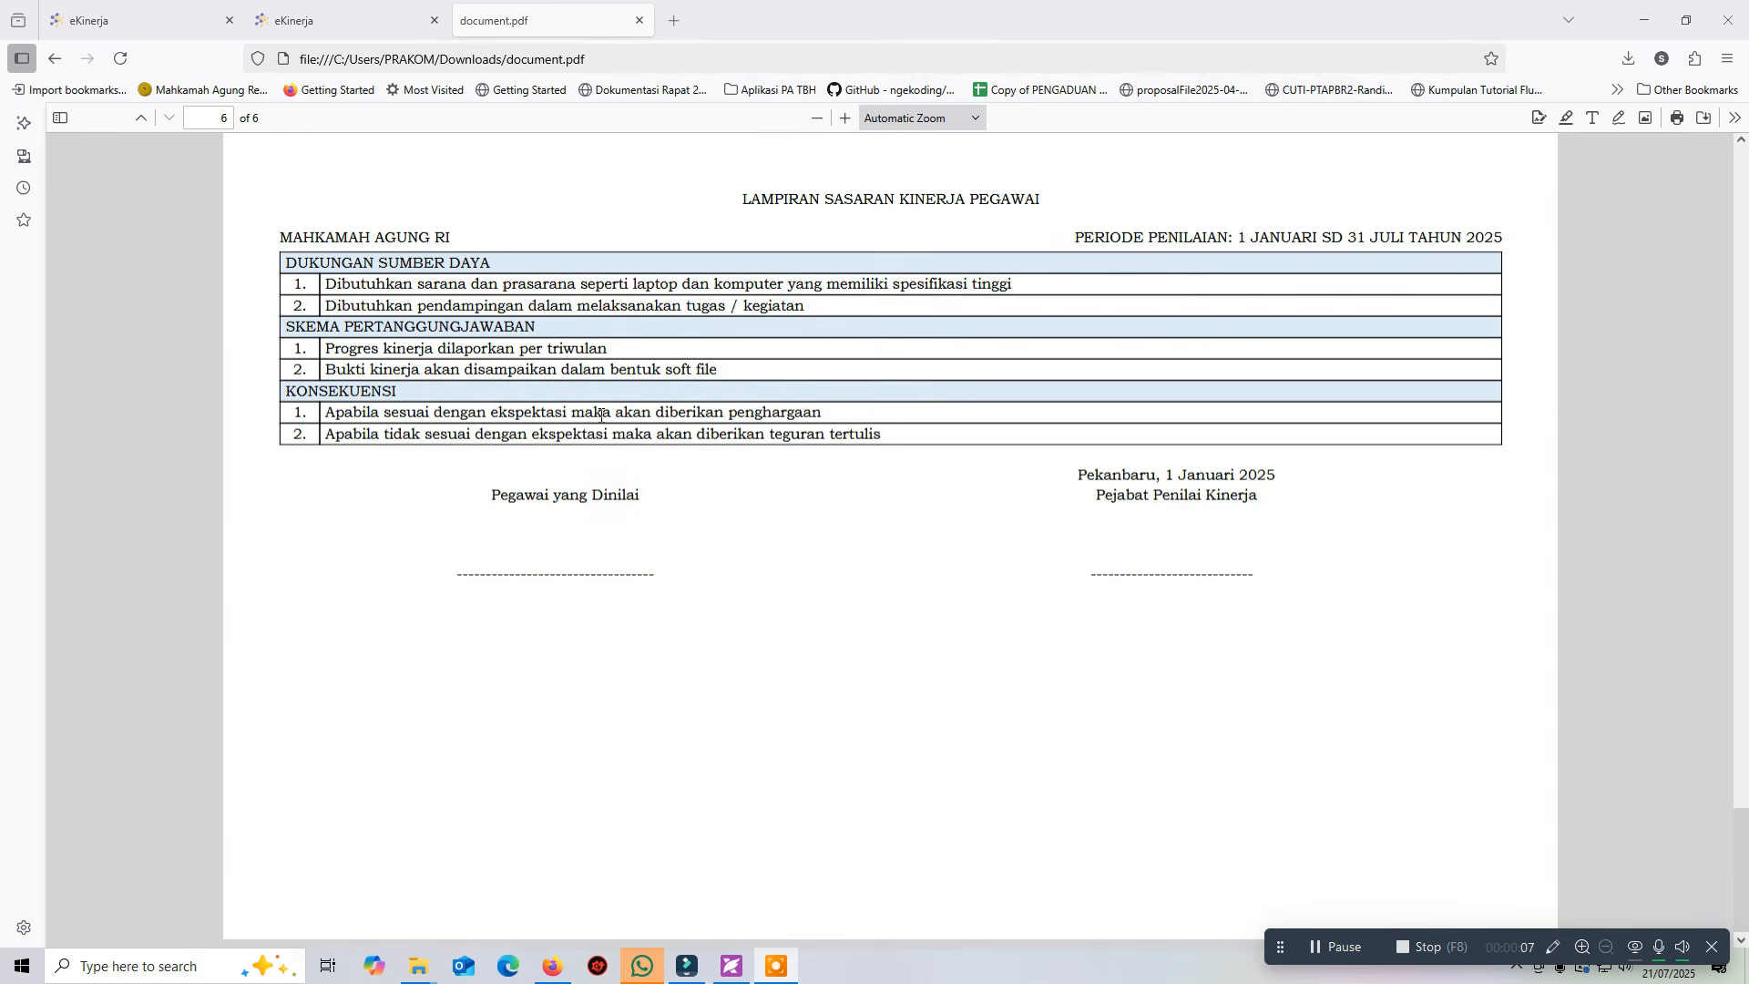
scroll(600, 413, "up", 20)
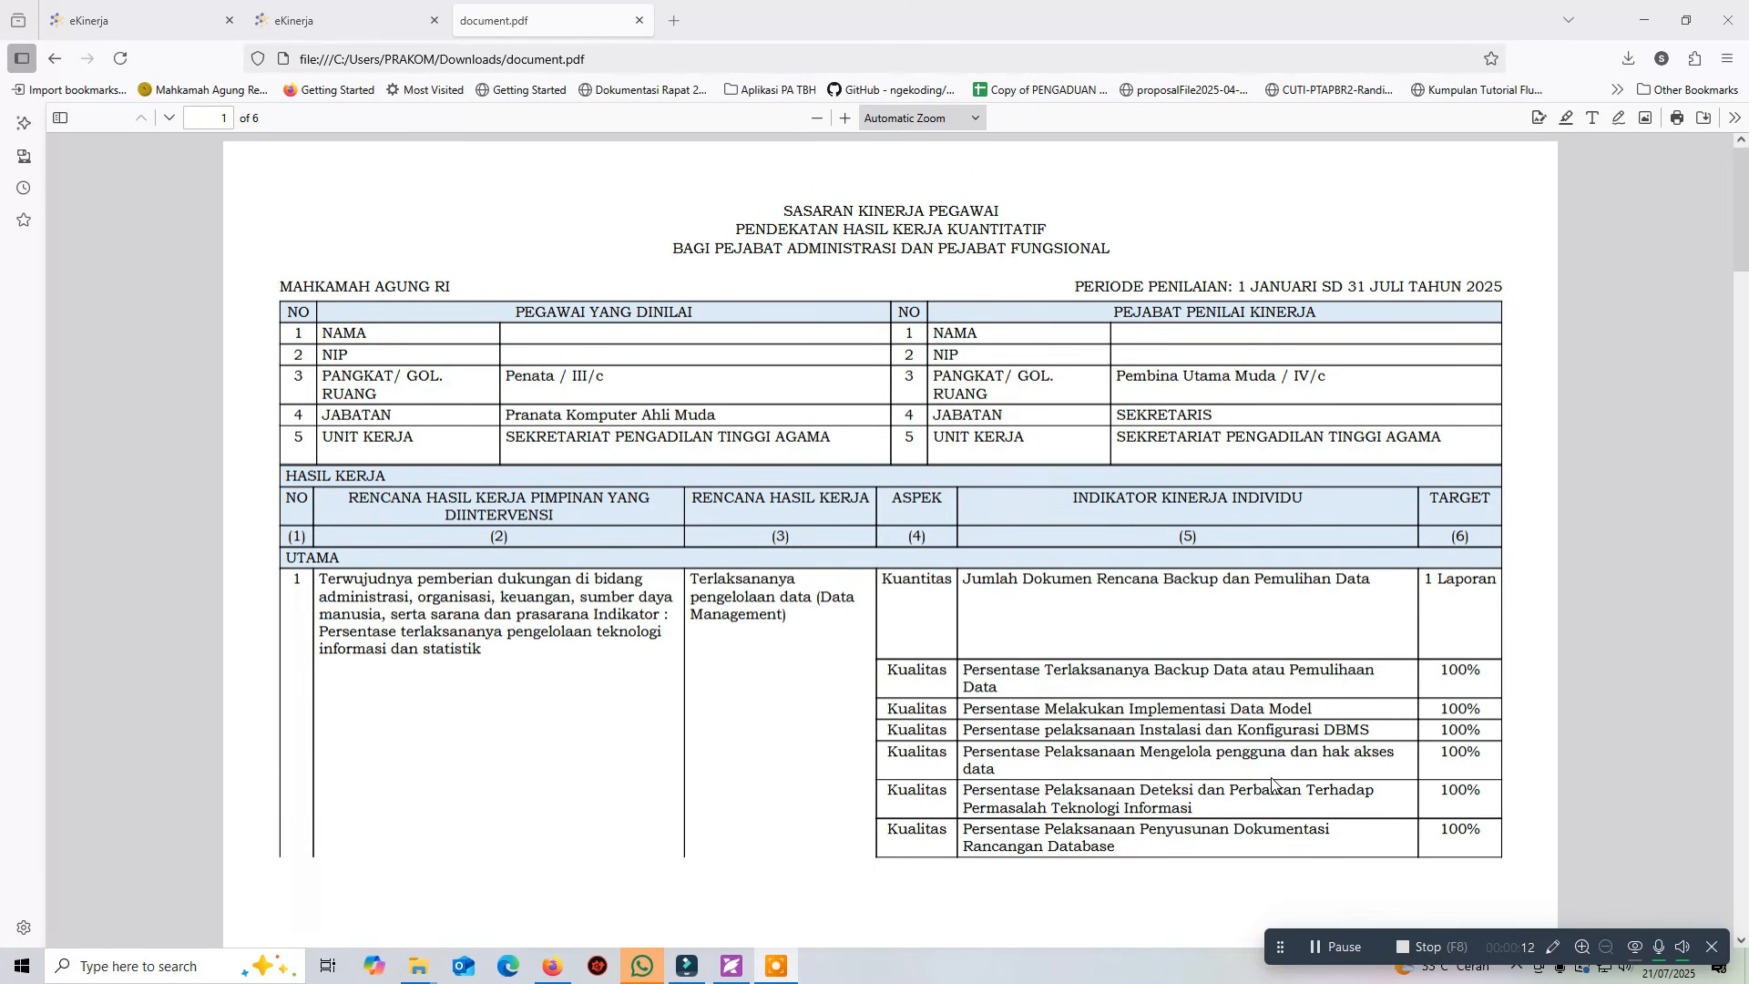
left_click(1423, 938)
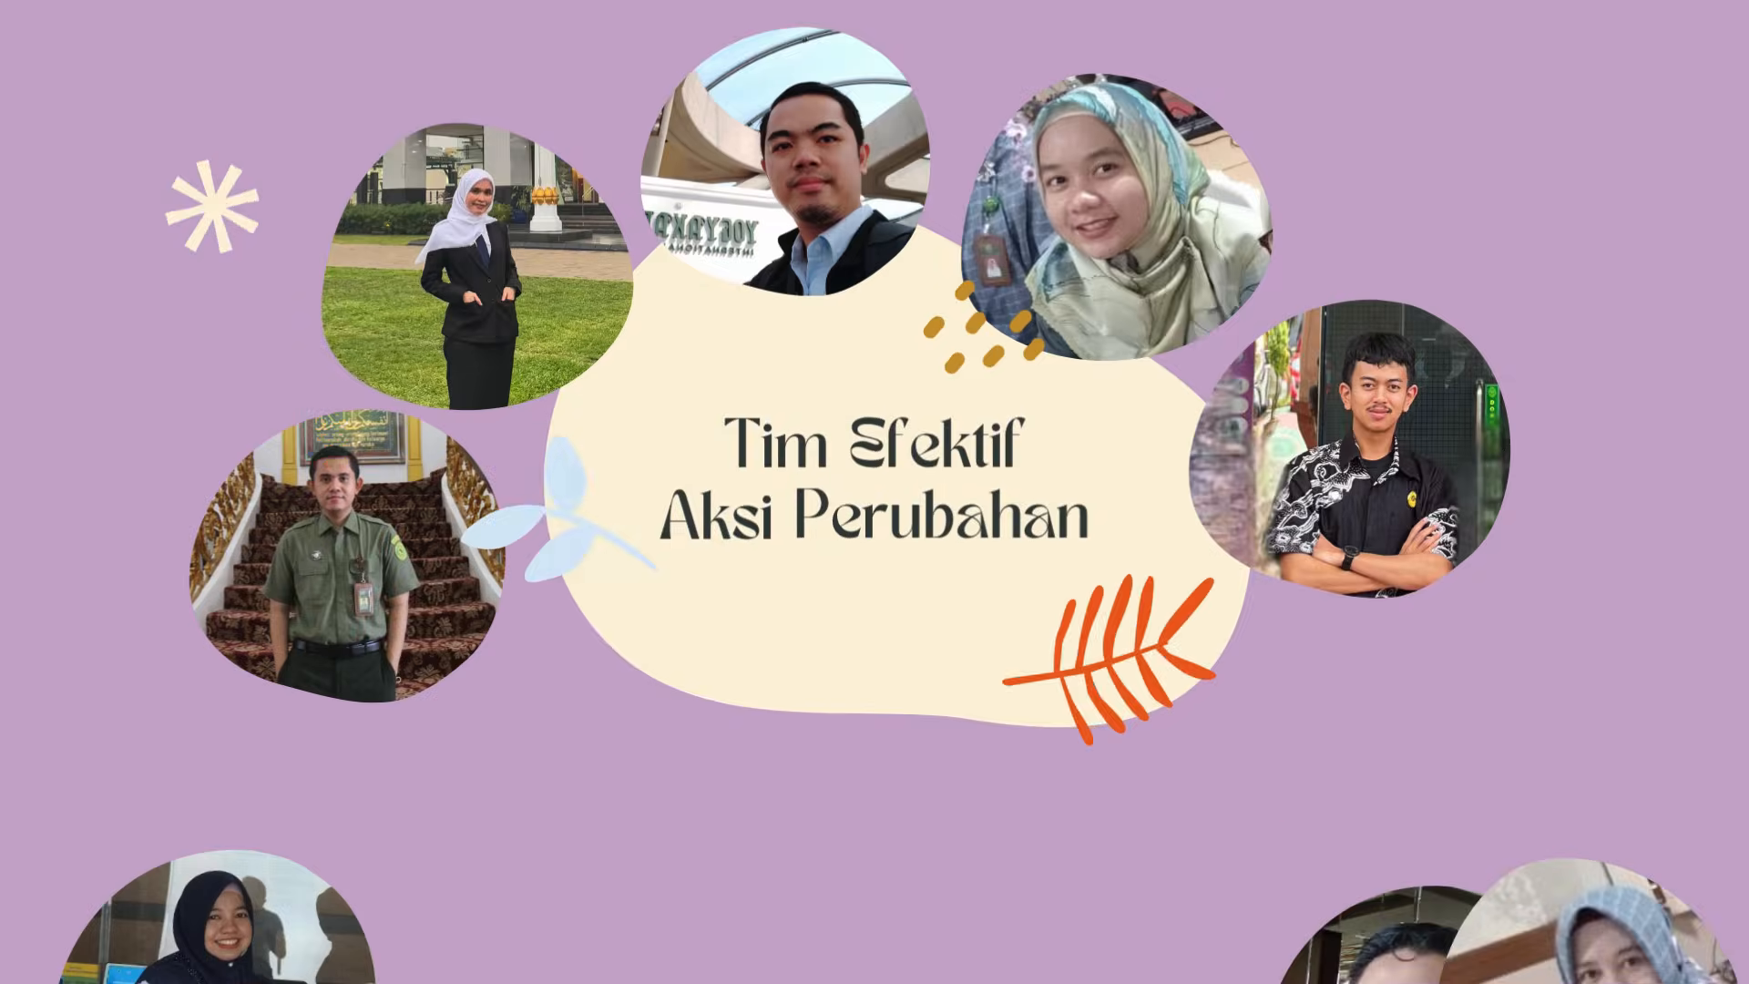